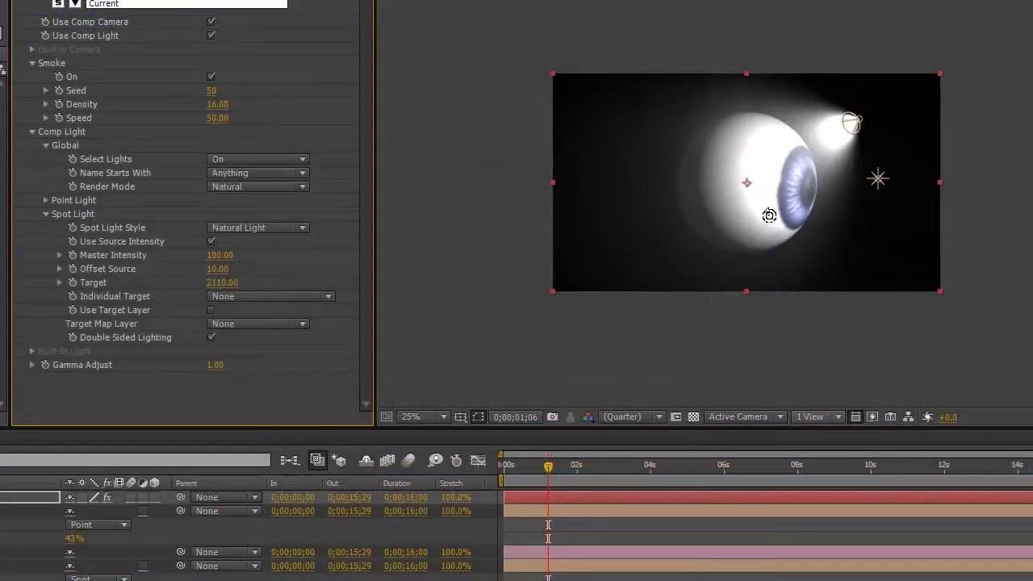
Move the spot light from the right of the eyeball to its upper left in the composition.
drag(849, 120, 623, 87)
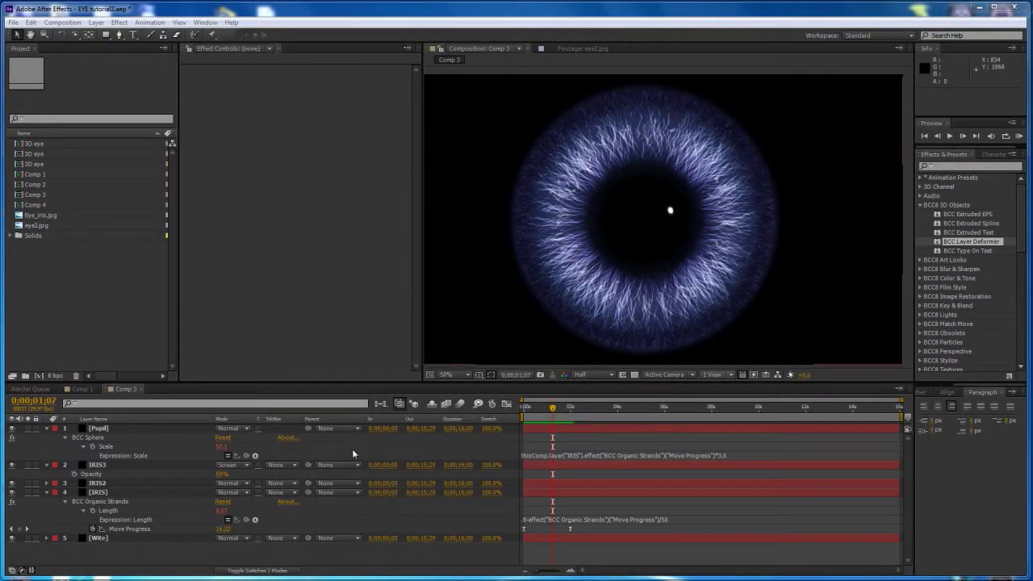
Compare the irises in Comp 1 and Comp 3, and scrub through the pupil animation in Comp 3.
click(86, 390)
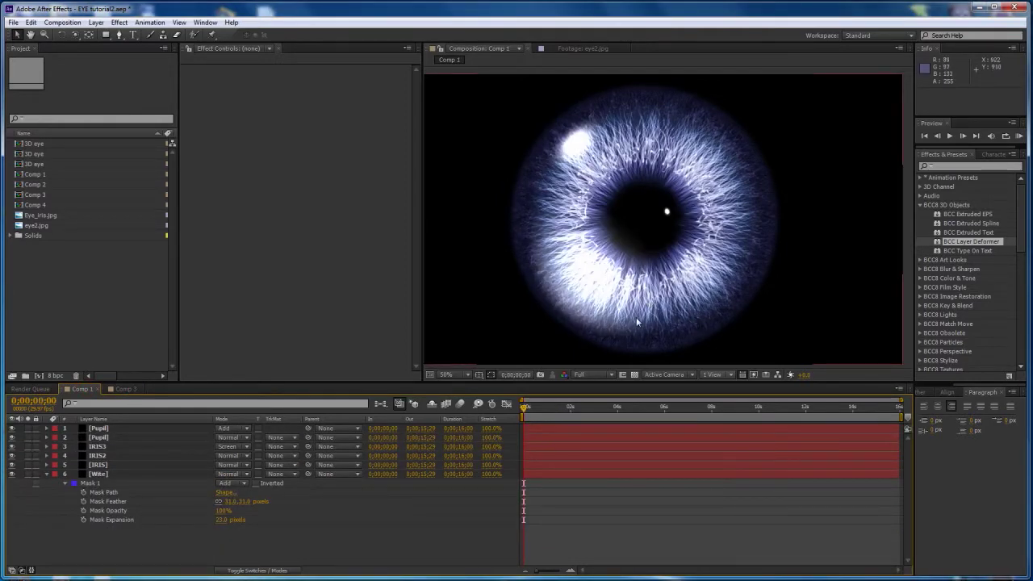
click(635, 375)
click(635, 374)
click(125, 389)
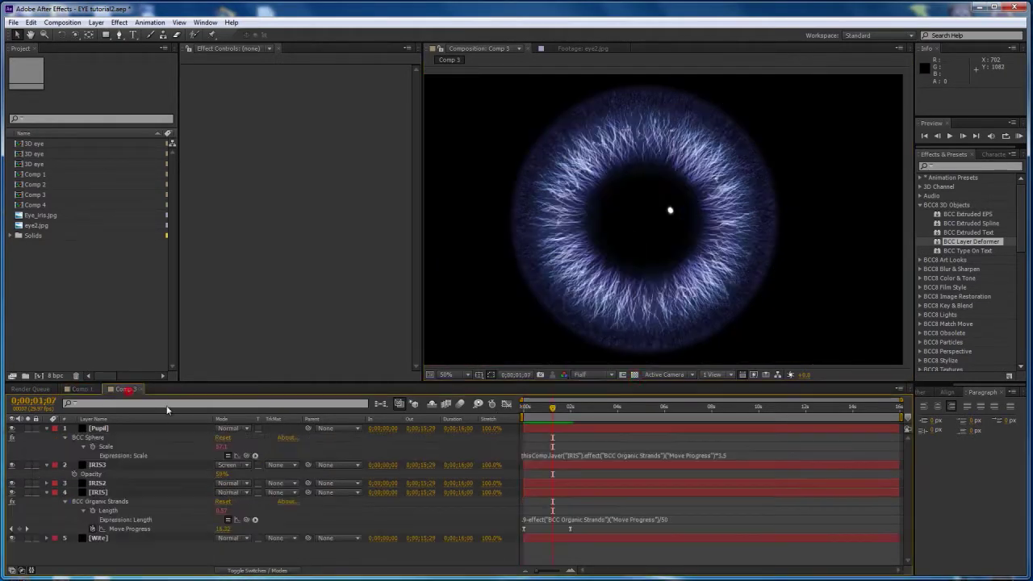
drag(544, 413, 535, 412)
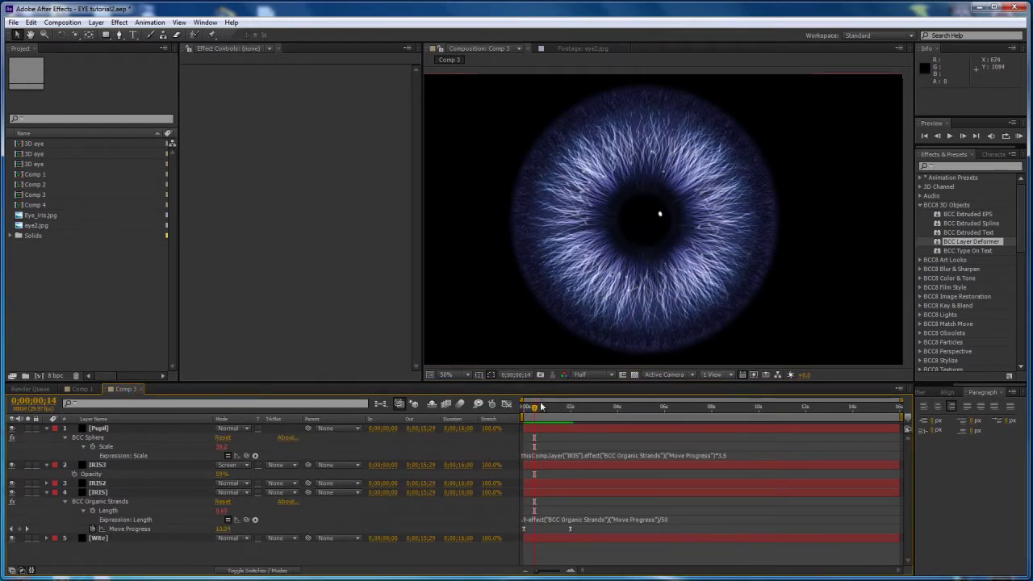
mouse_move(541, 409)
mouse_down()
mouse_move(567, 412)
mouse_move(528, 413)
mouse_move(568, 412)
mouse_move(540, 413)
mouse_move(532, 426)
mouse_up()
click(552, 413)
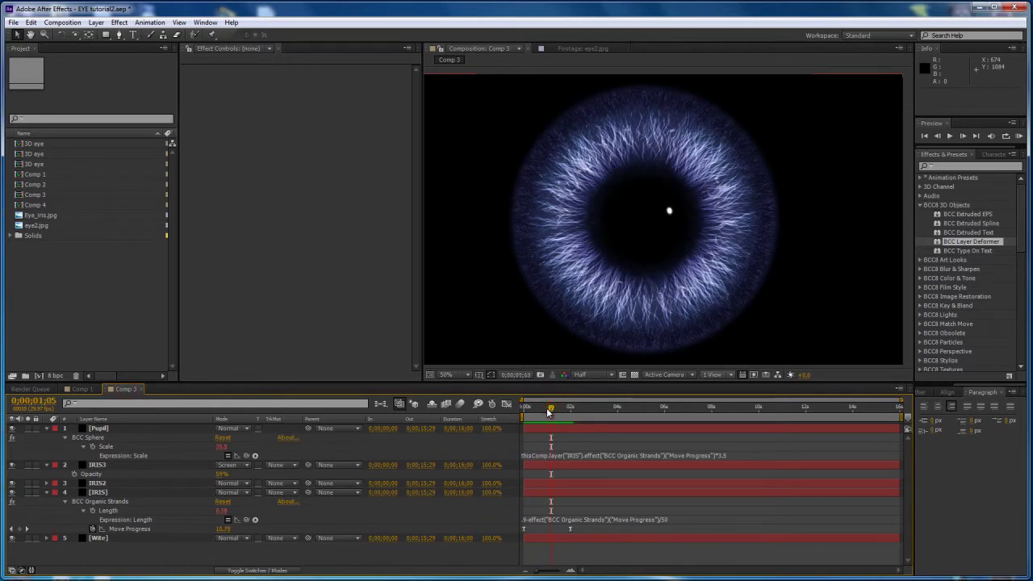
Open the eye2.jpg footage and examine the white of the eye on both sides of the iris.
click(38, 273)
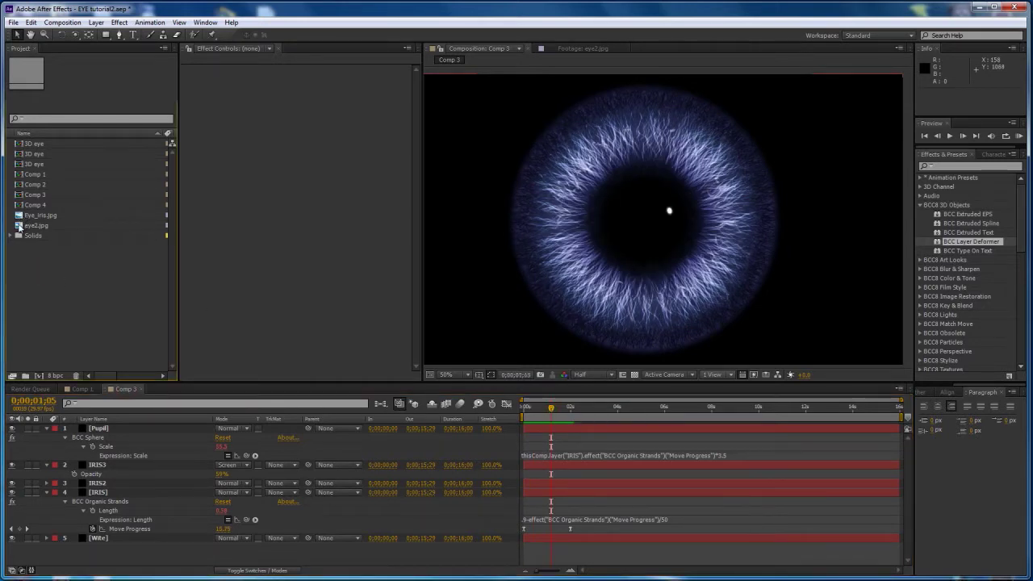
double_click(19, 226)
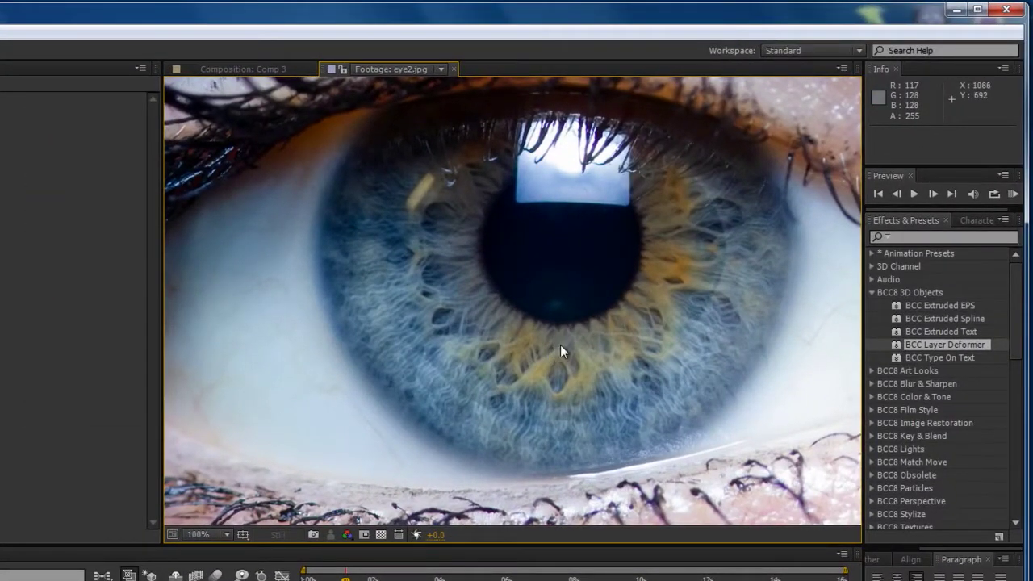
drag(663, 323, 413, 341)
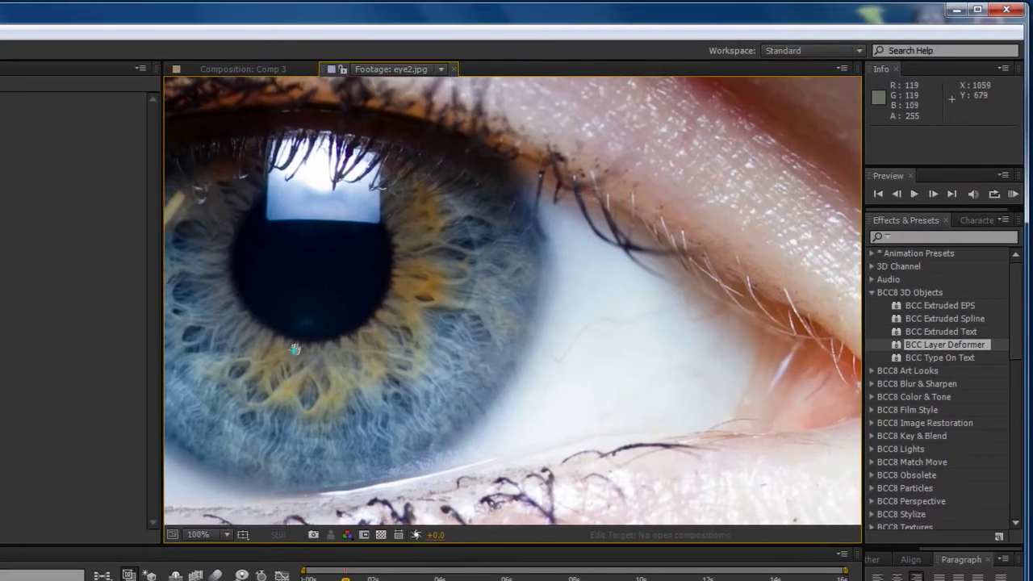
drag(295, 349, 563, 361)
drag(655, 385, 488, 383)
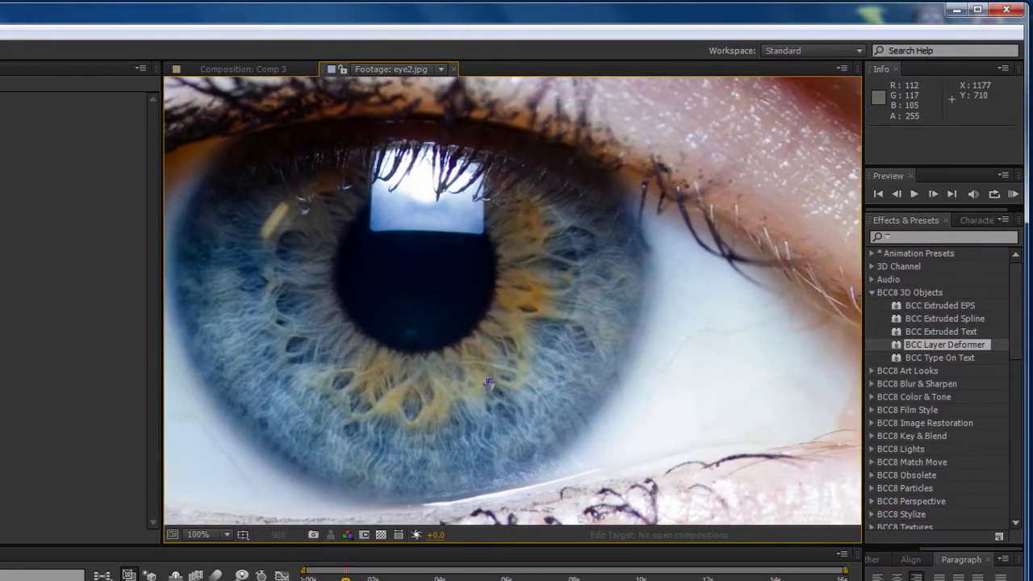
drag(659, 371, 536, 350)
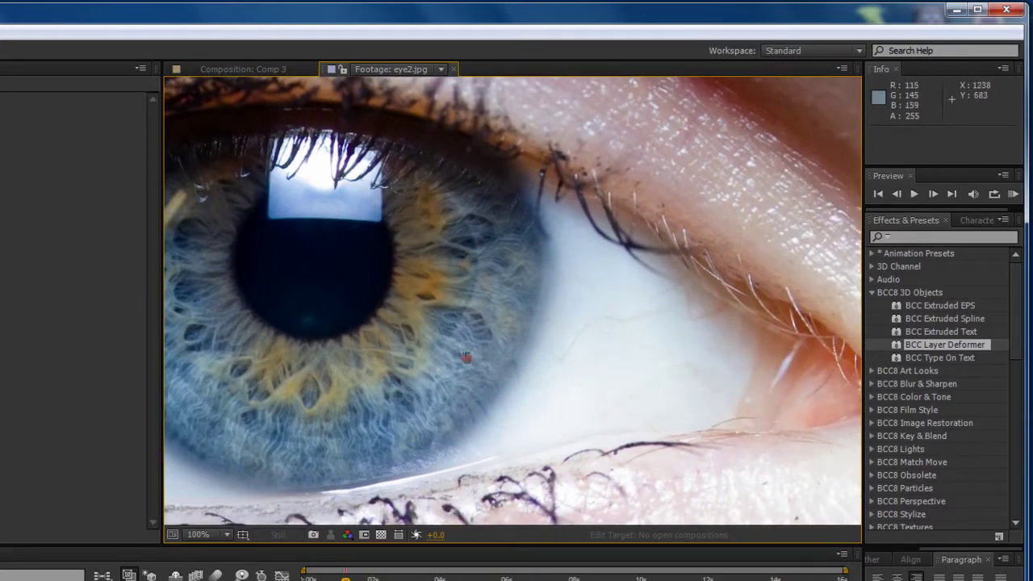
drag(398, 344, 784, 323)
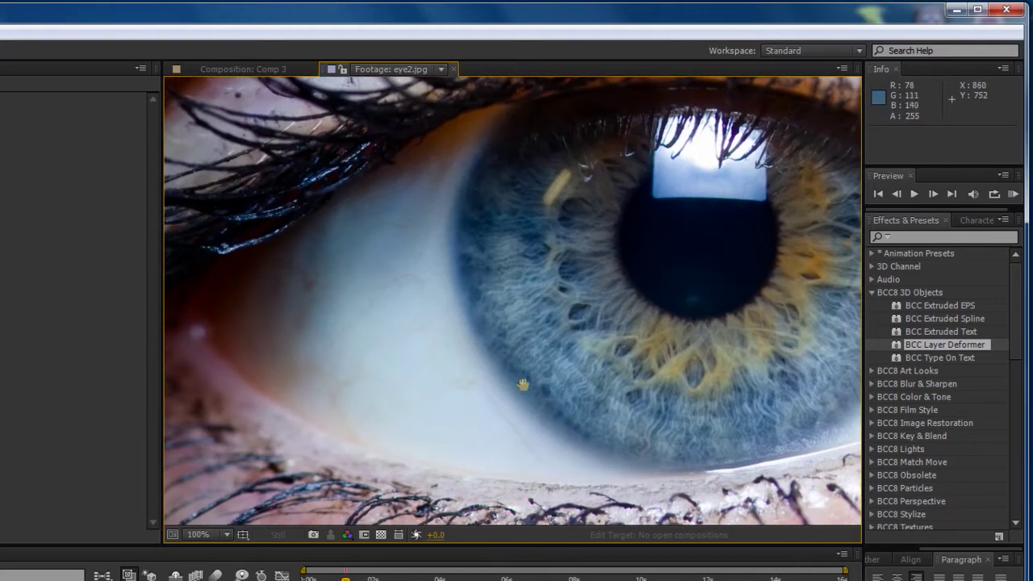
mouse_move(664, 345)
mouse_down()
mouse_move(449, 369)
mouse_move(579, 371)
mouse_move(572, 358)
mouse_up()
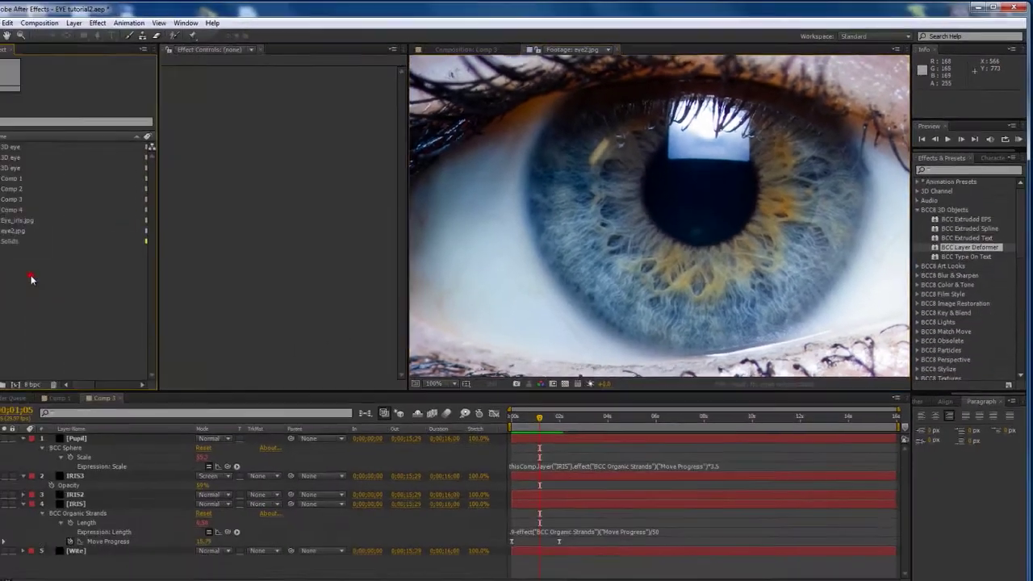
Create a new composition named Sclera and add a white solid to it.
right_click(95, 278)
click(110, 283)
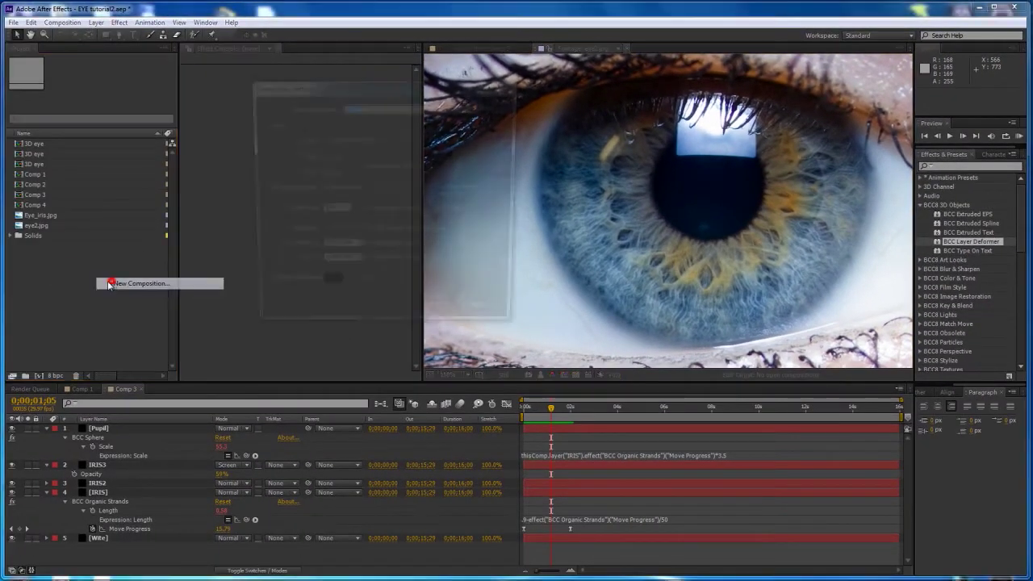
text(Scl)
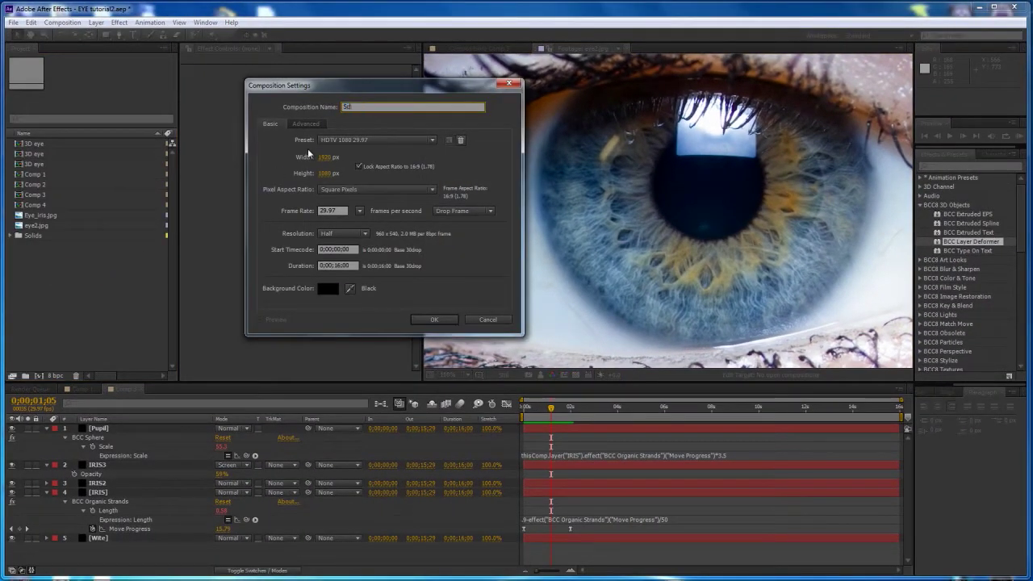
text(era)
key(Return)
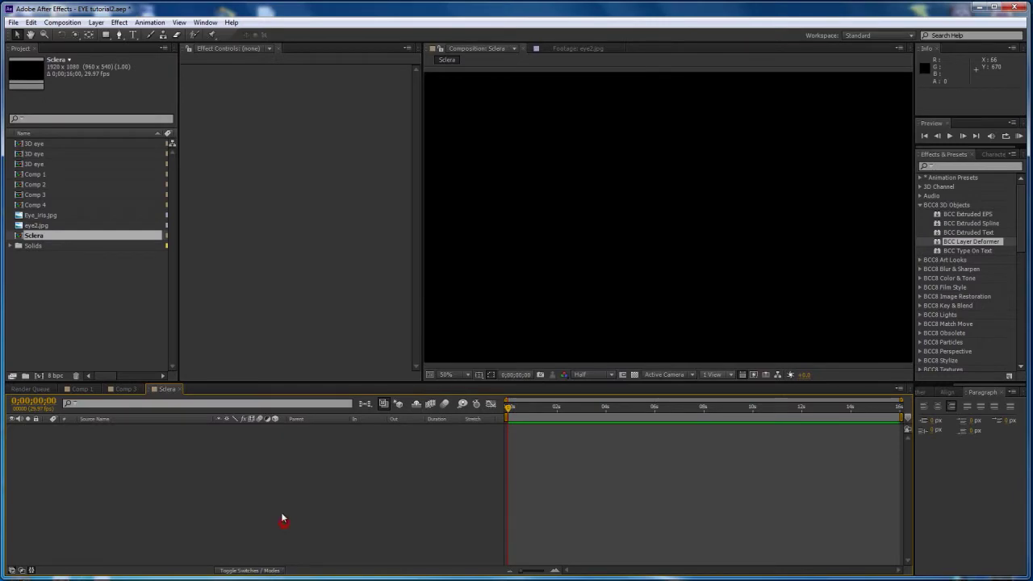
key(ctrl+y)
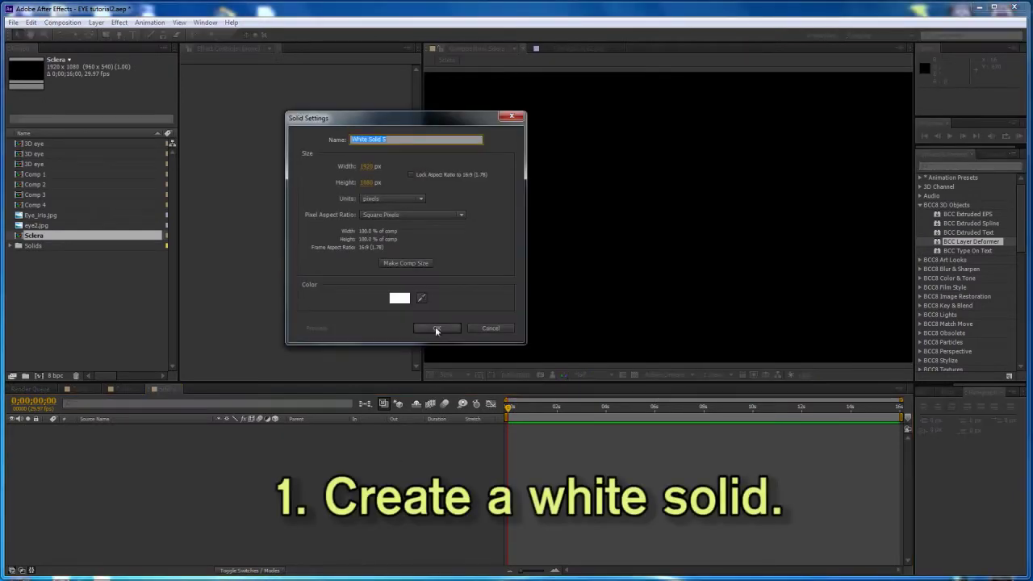
click(436, 327)
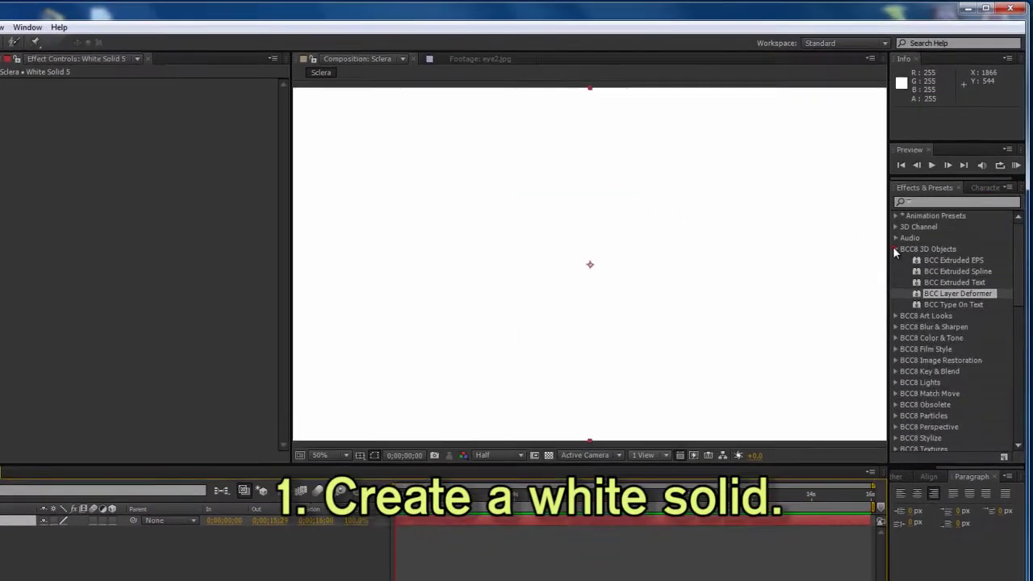
Search the effects for "ract" and apply Fractal Noise to the white solid.
click(920, 205)
scroll(901, 346, down, 5)
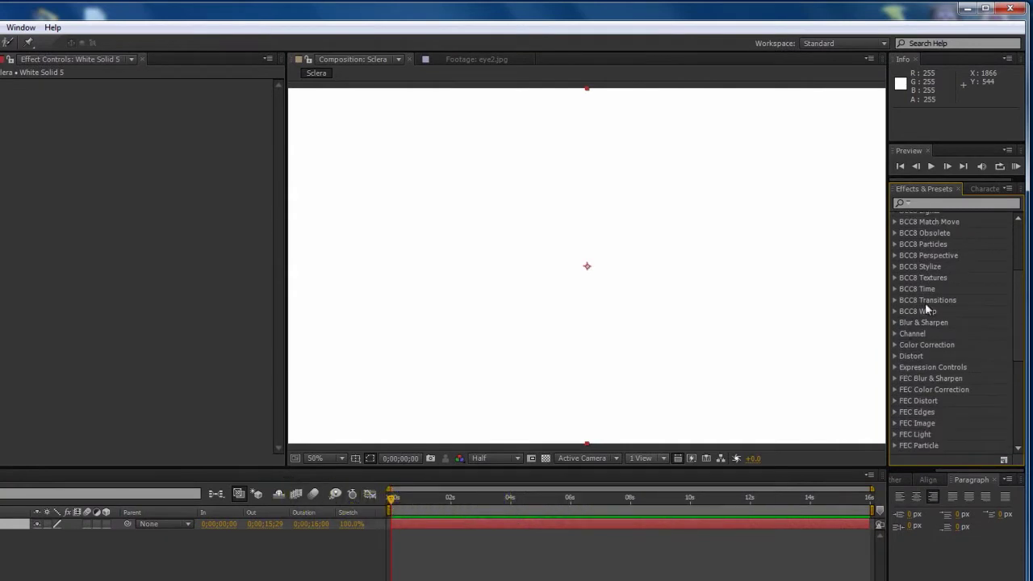
click(936, 203)
text(ract)
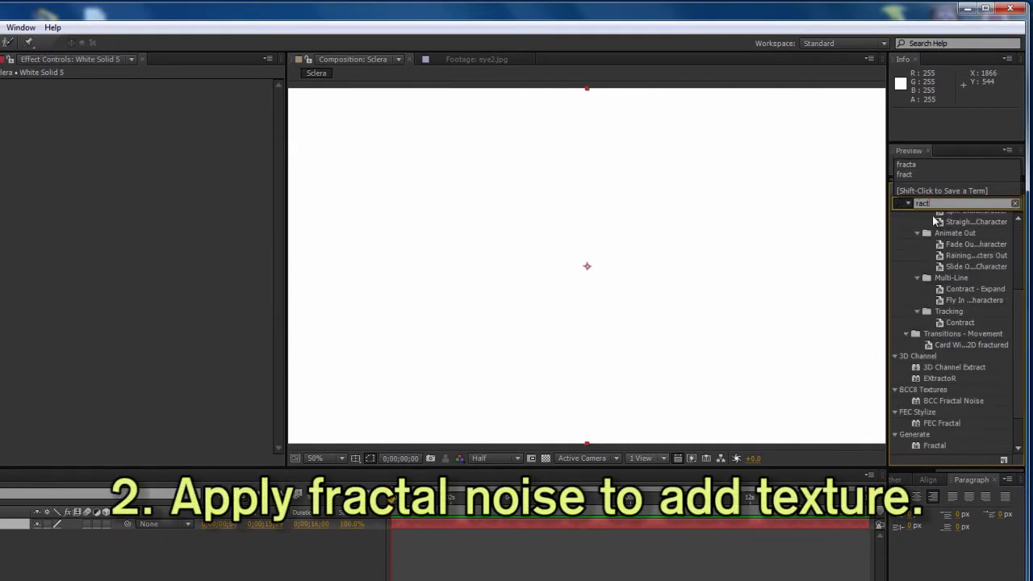
scroll(935, 436, down, 2)
double_click(937, 447)
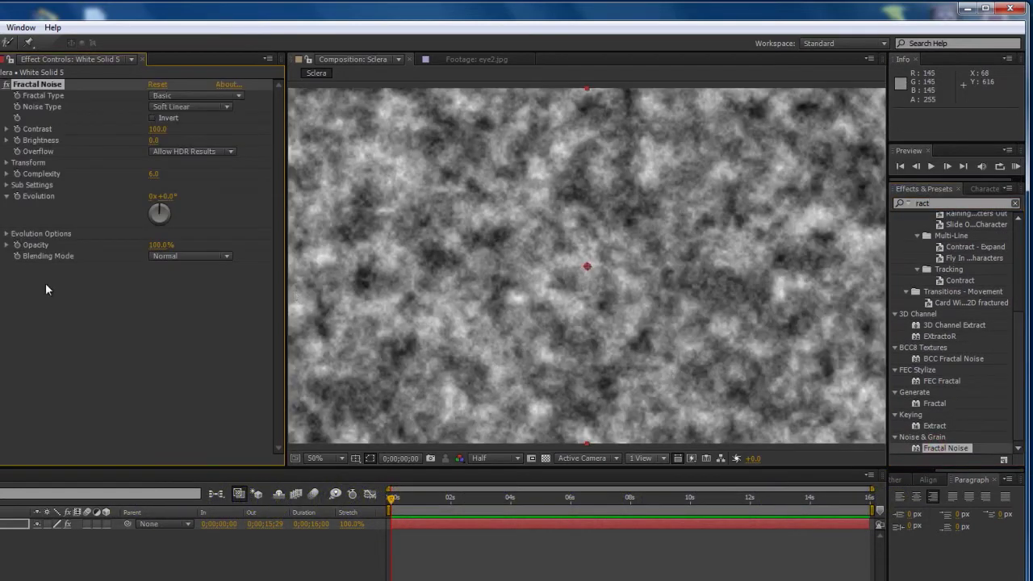
Set the Fractal Noise opacity on the white solid to 5%.
drag(151, 246, 100, 255)
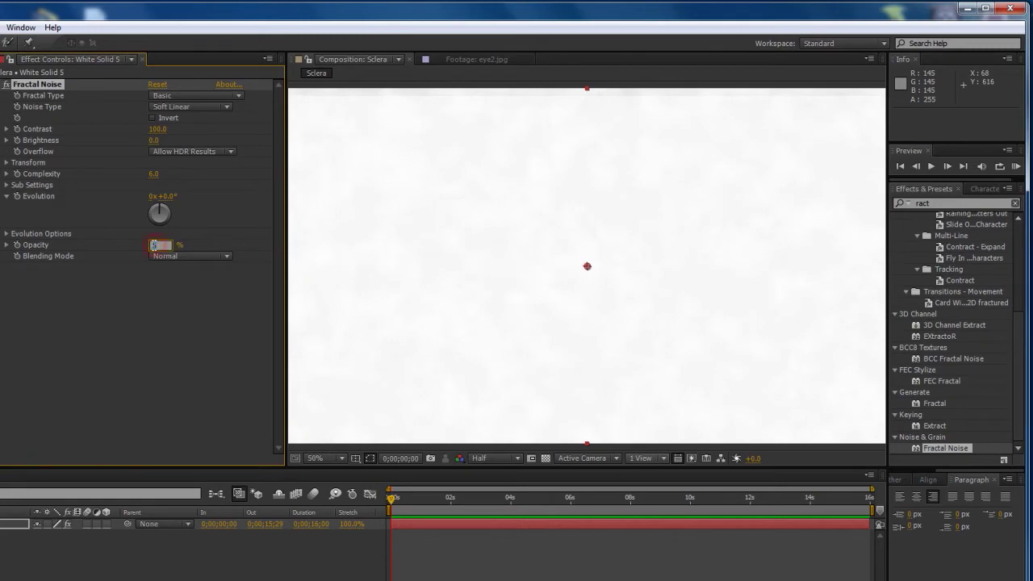
key(Return)
scroll(428, 282, down, 1)
scroll(532, 297, up, 1)
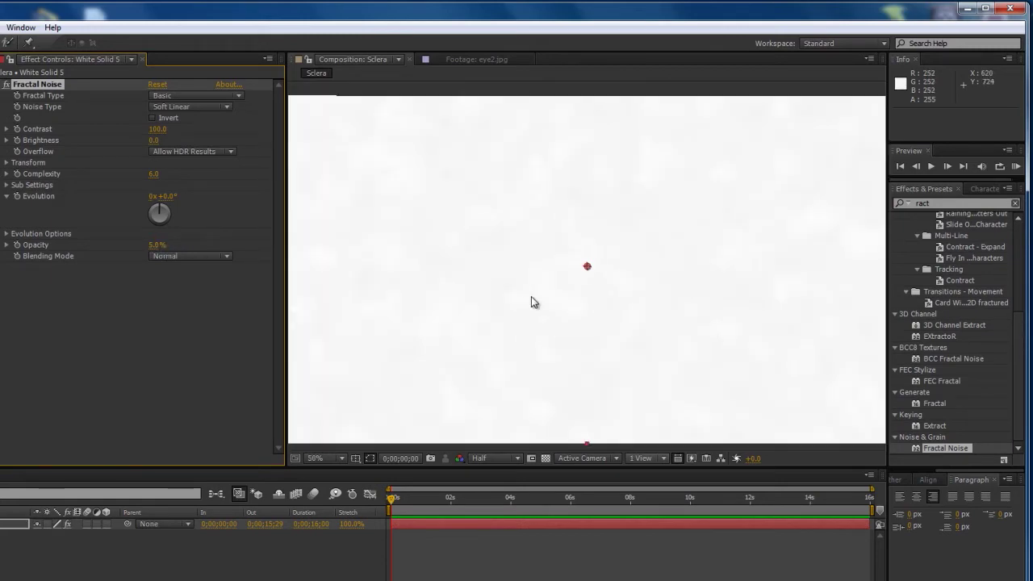
Add a black (000000) solid to the Sclera composition.
click(9, 560)
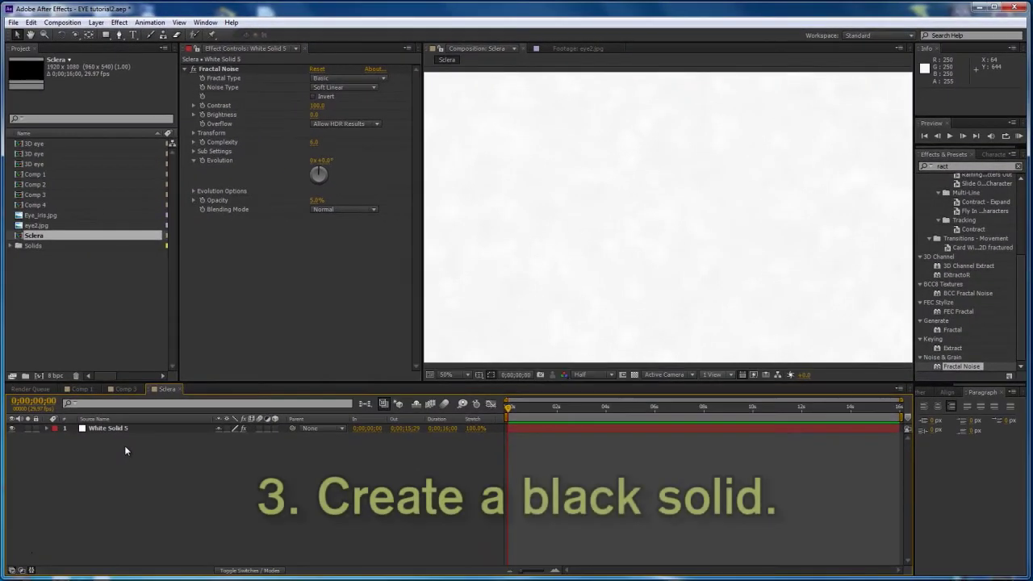
key(ctrl+y)
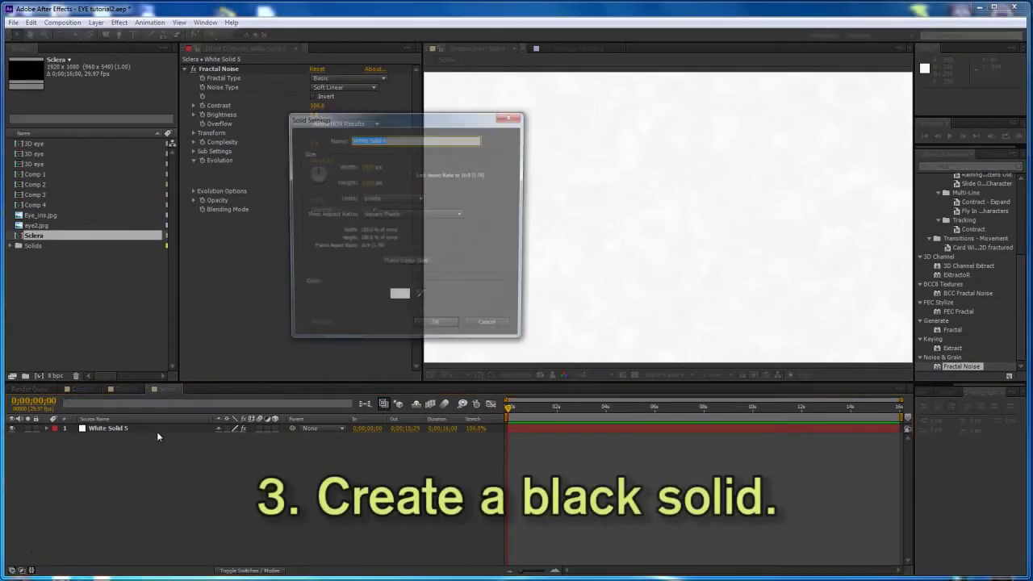
click(396, 294)
click(327, 279)
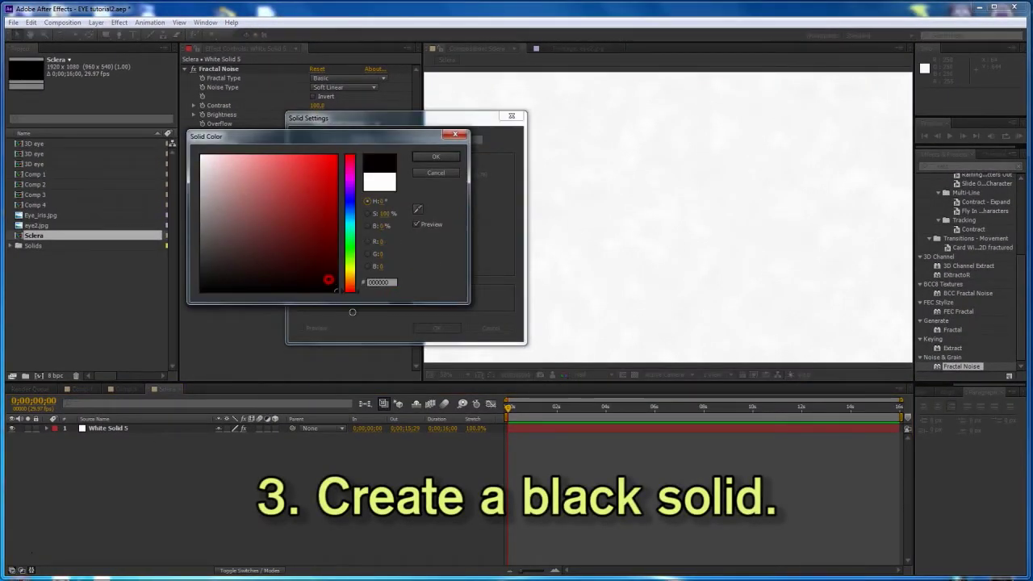
click(436, 157)
click(436, 328)
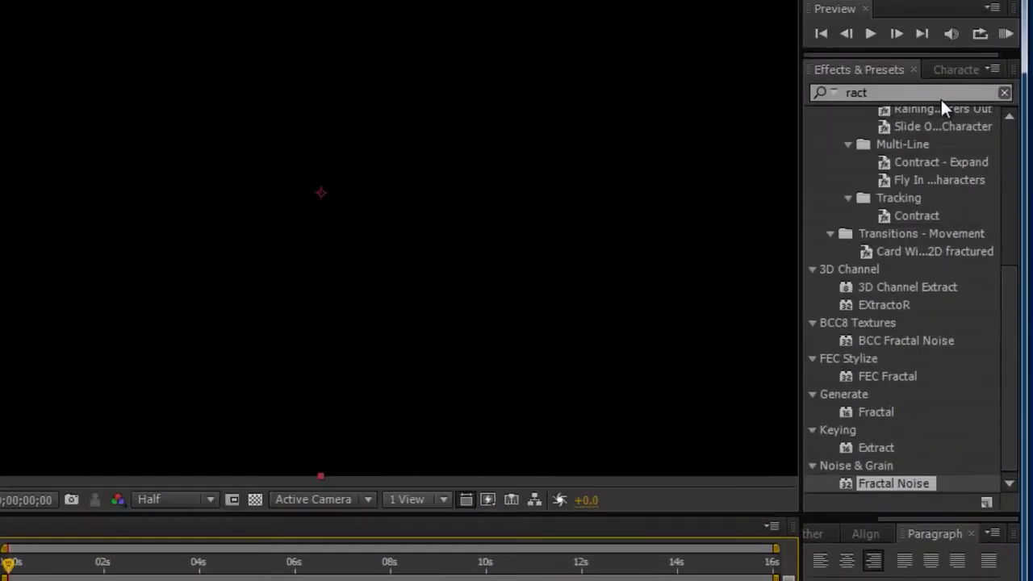
Clear the effects search and apply BCC Lightning from the BCC8 Lights category to the black solid.
scroll(961, 237, up, 5)
double_click(878, 61)
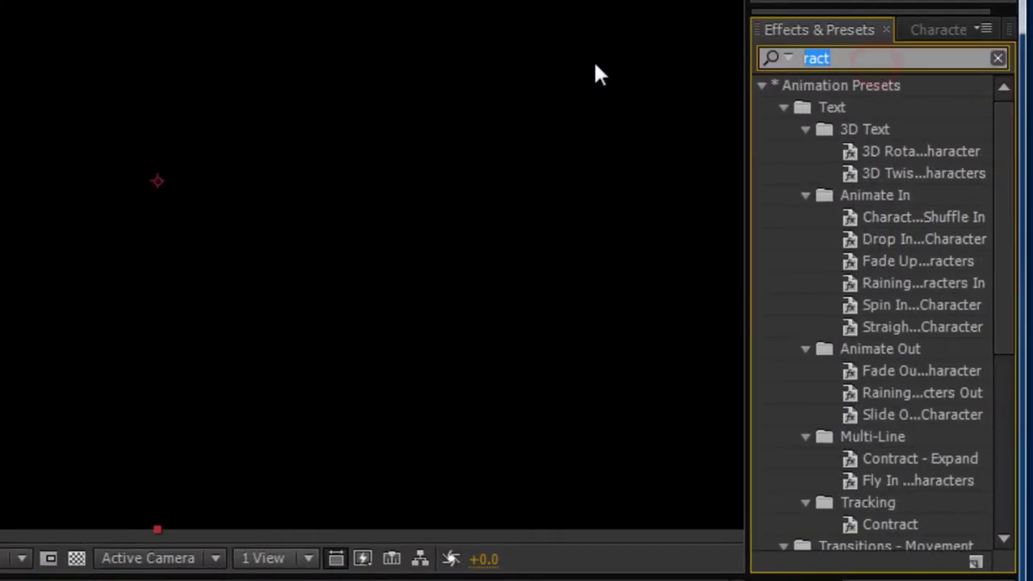
key(BackSpace)
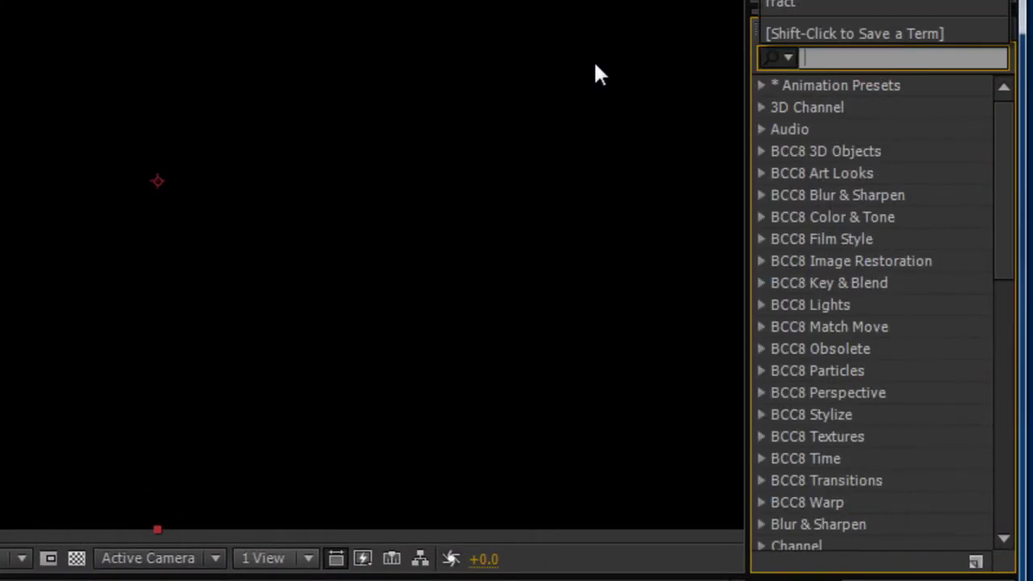
click(761, 303)
drag(898, 283, 133, 310)
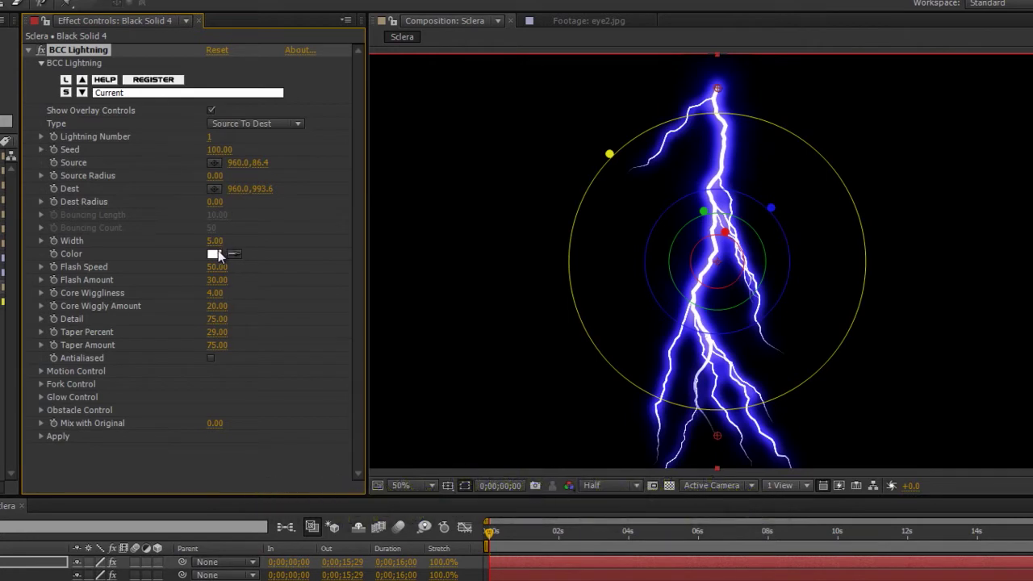
Set the lightning bolt's width to 1.20 and its color to black (000000).
drag(215, 241, 188, 240)
click(214, 257)
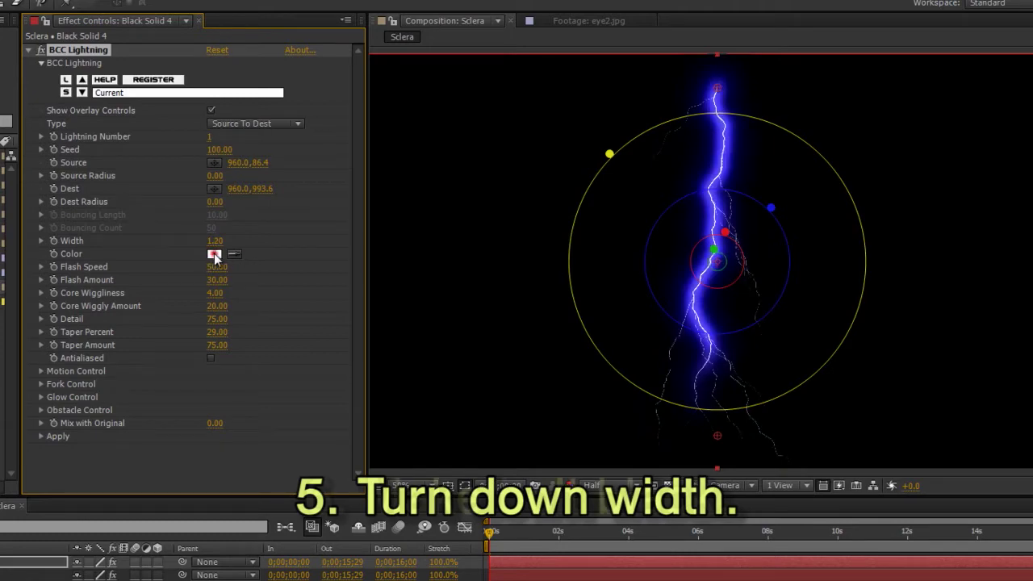
click(231, 331)
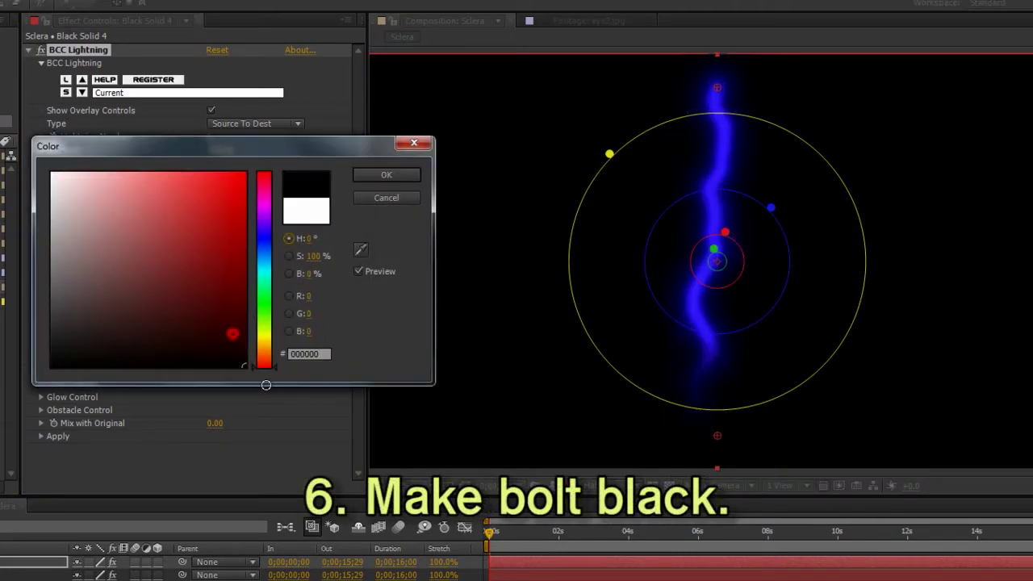
click(386, 176)
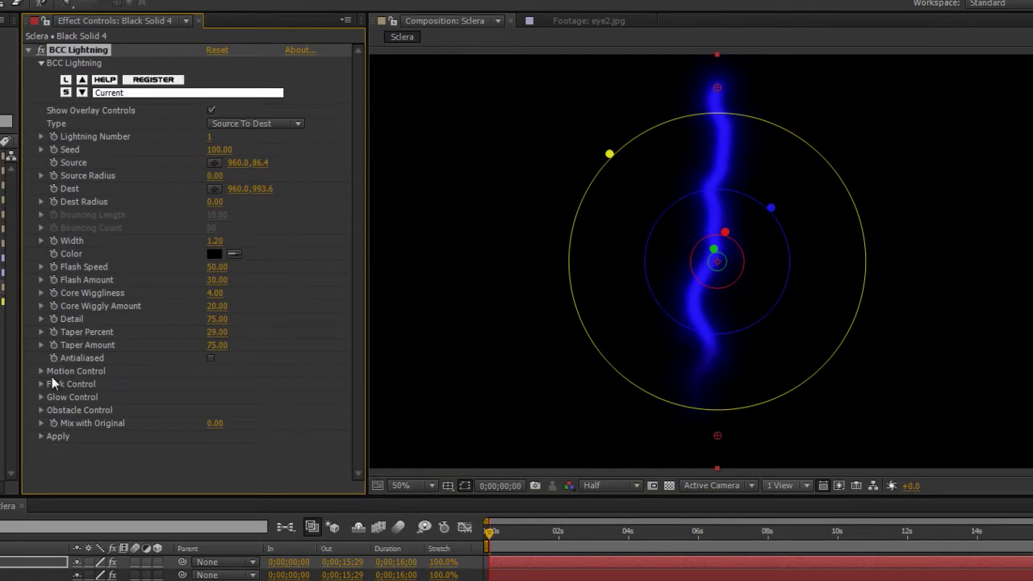
Set the lightning's inner and outer glow colors to red (FF0000) and the outer glow width to 3.00.
click(42, 397)
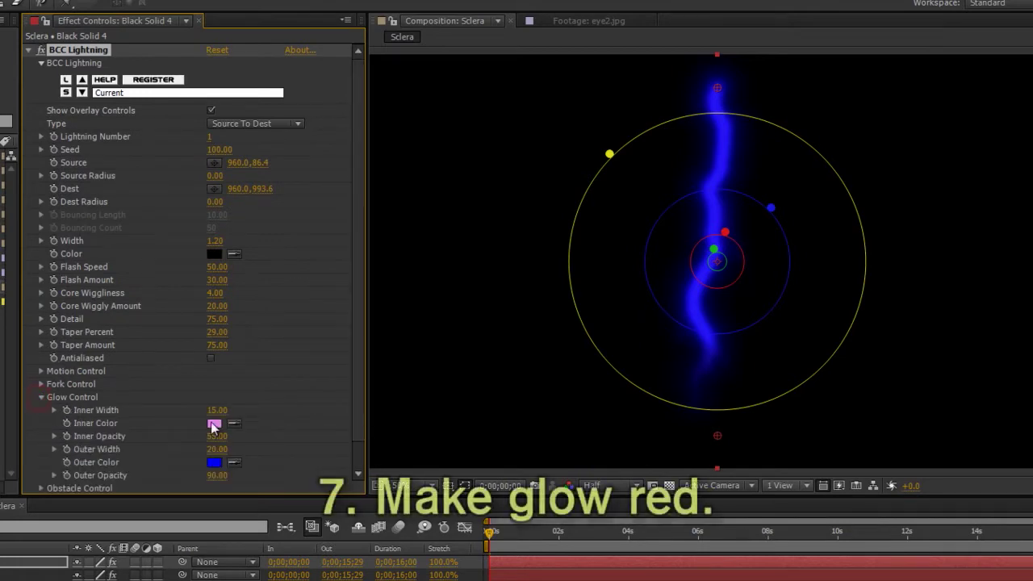
click(214, 423)
drag(256, 188, 281, 171)
click(386, 176)
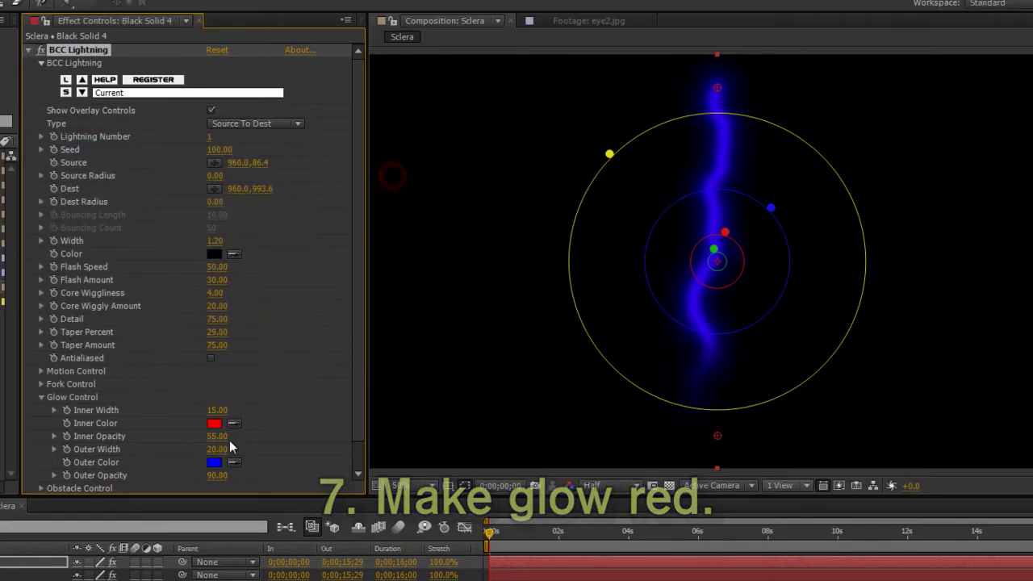
click(214, 461)
drag(276, 169, 281, 161)
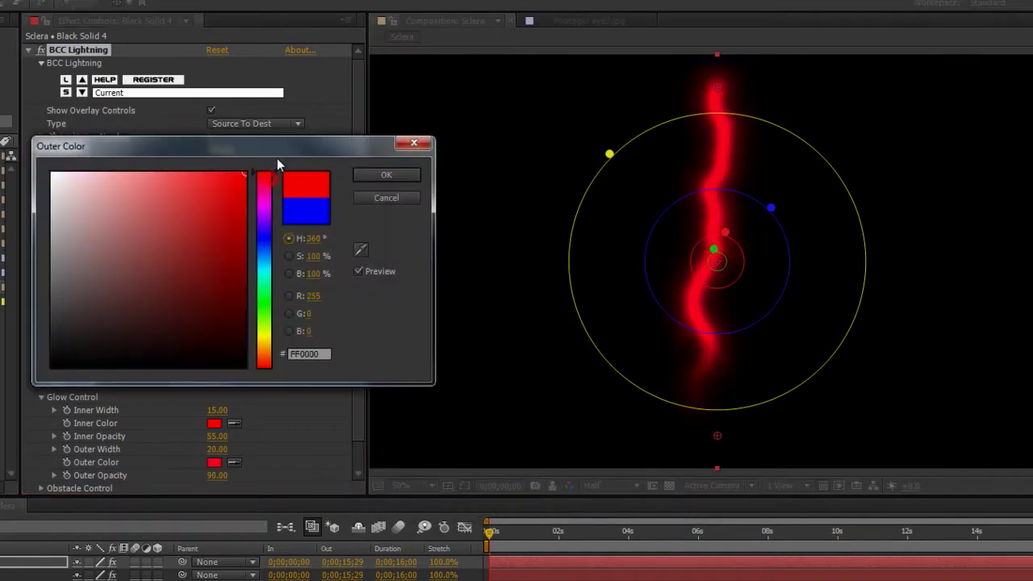
click(386, 175)
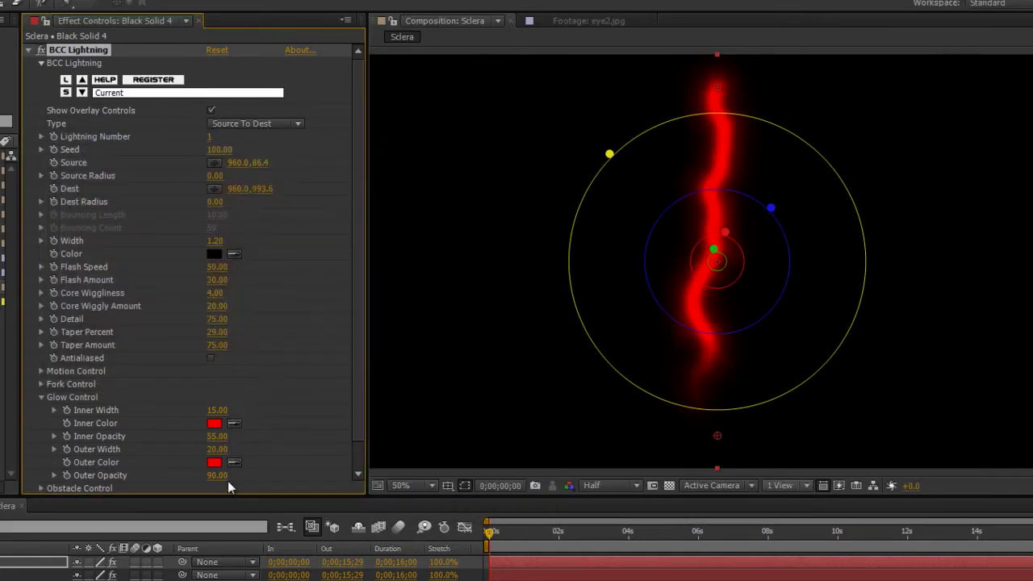
drag(217, 449, 198, 451)
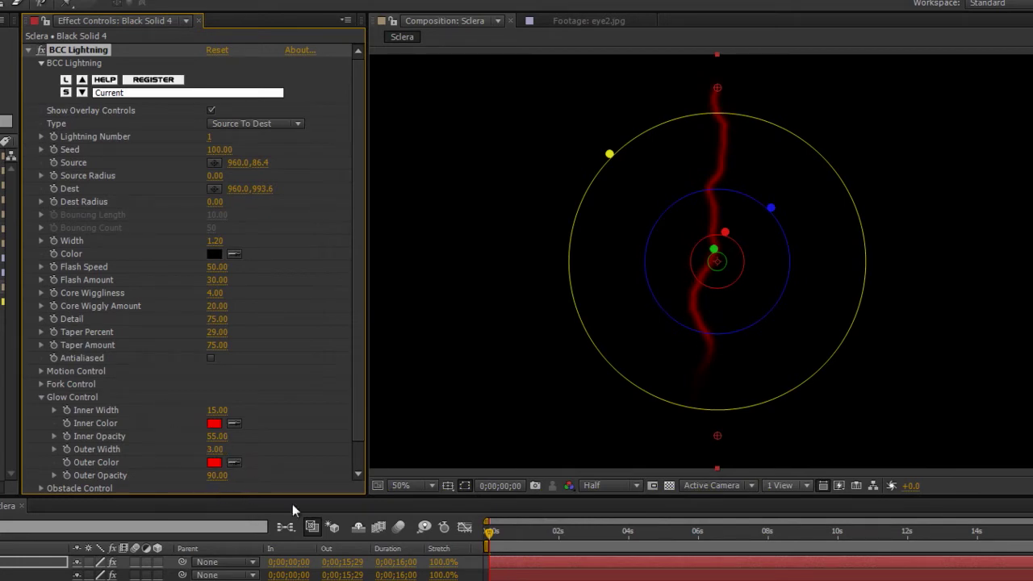
Set the lightning's motion speed to 0 and scrub through the timeline to check for remaining animation.
mouse_move(505, 539)
mouse_down()
mouse_move(613, 536)
mouse_move(486, 539)
mouse_up()
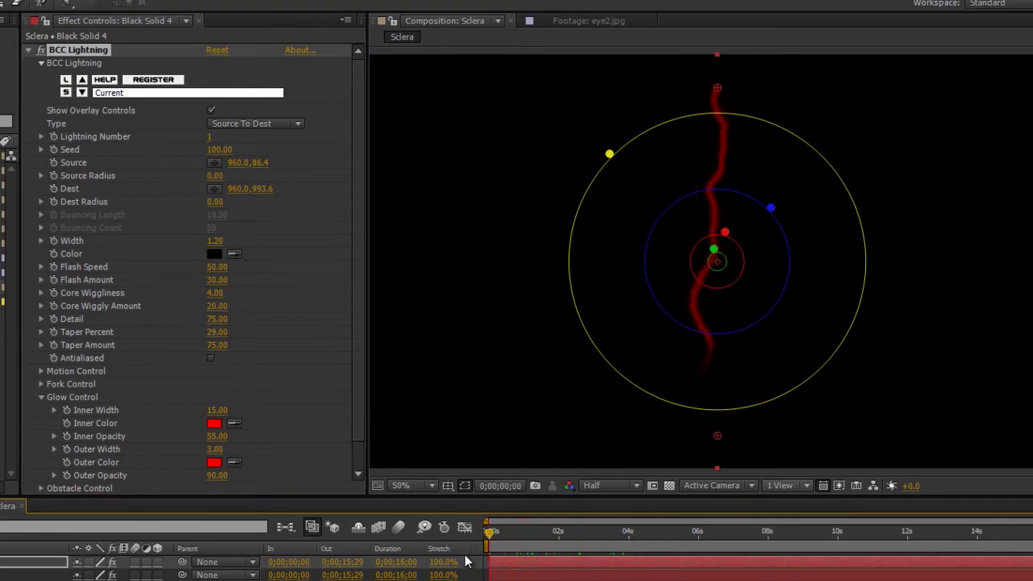
click(40, 371)
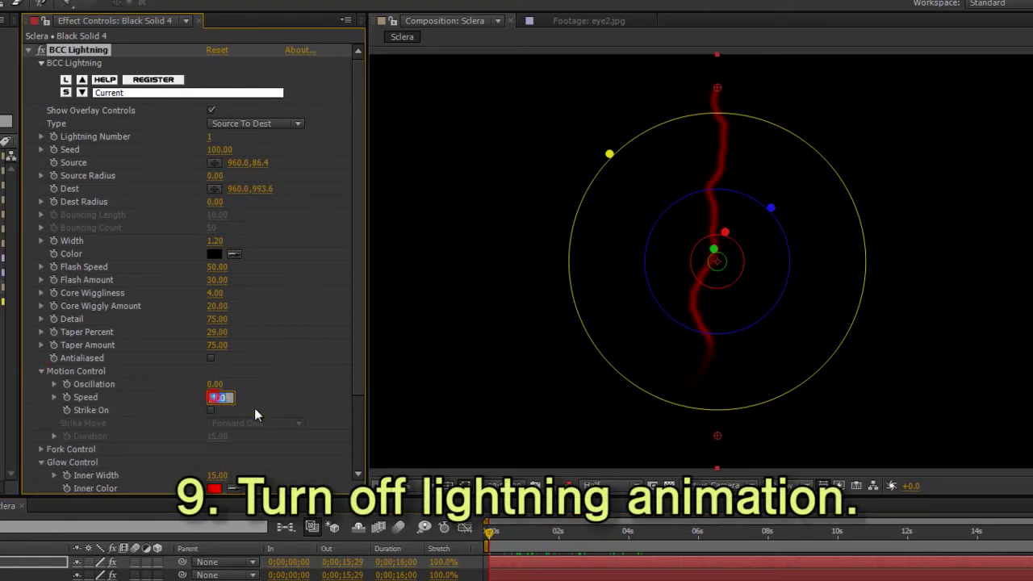
text(0)
key(Return)
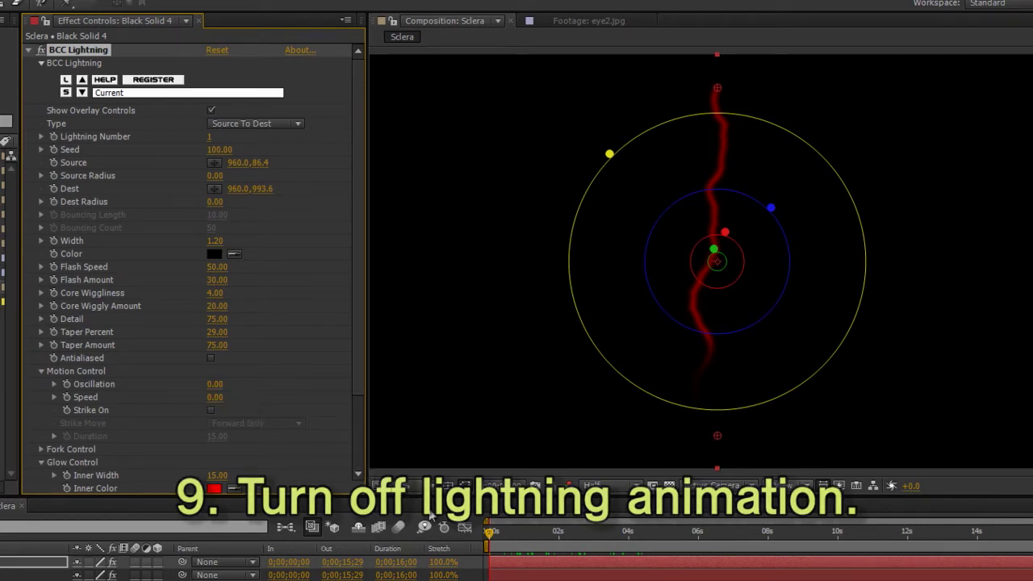
drag(517, 540, 590, 543)
drag(728, 531, 497, 530)
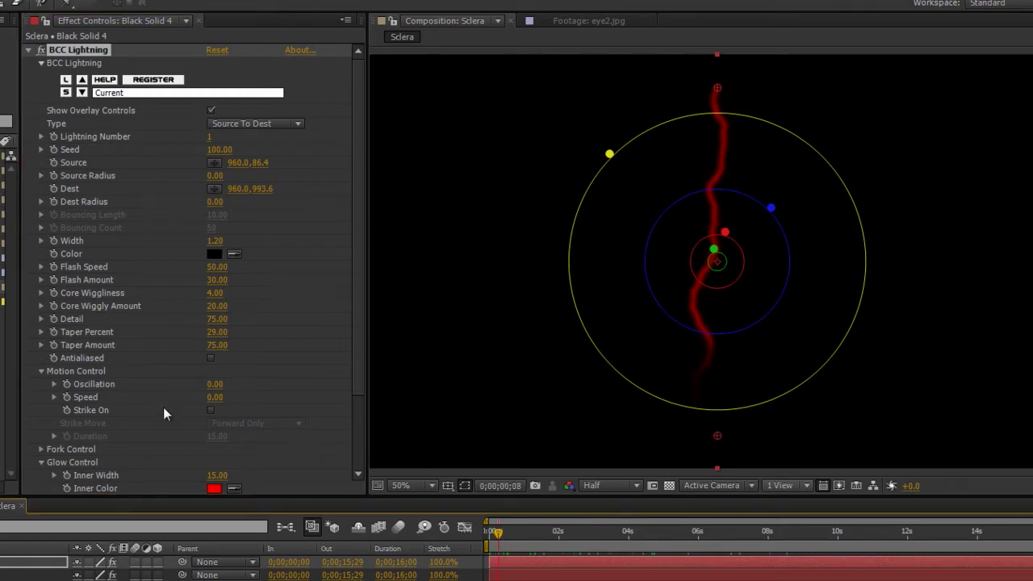
Set the lightning's flash speed and flash amount to 0 and return to the start of the timeline.
click(214, 280)
text(0)
key(Return)
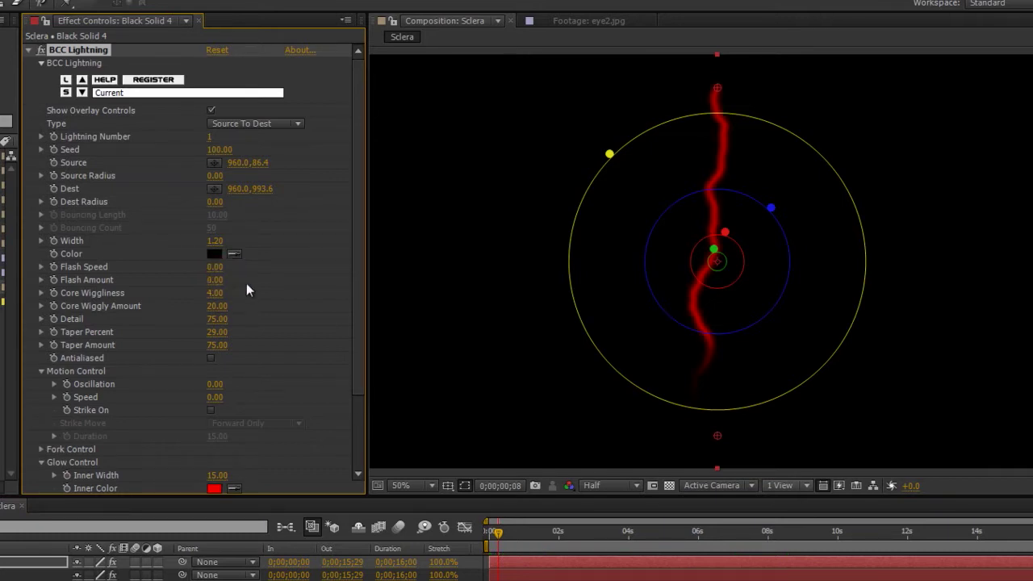
click(491, 531)
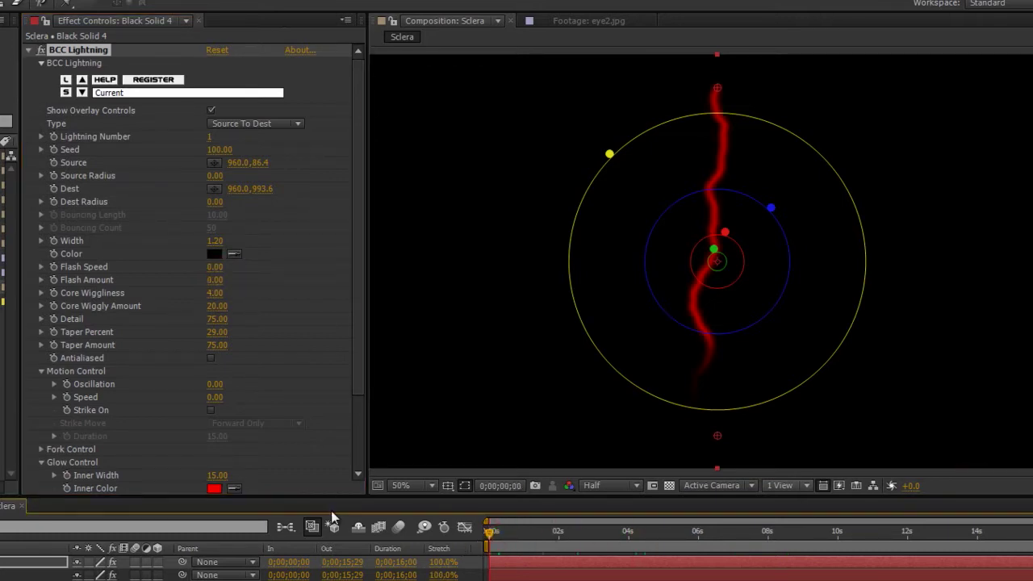
Change the lightning's apply mode to 50 50 Mix.
scroll(161, 439, down, 4)
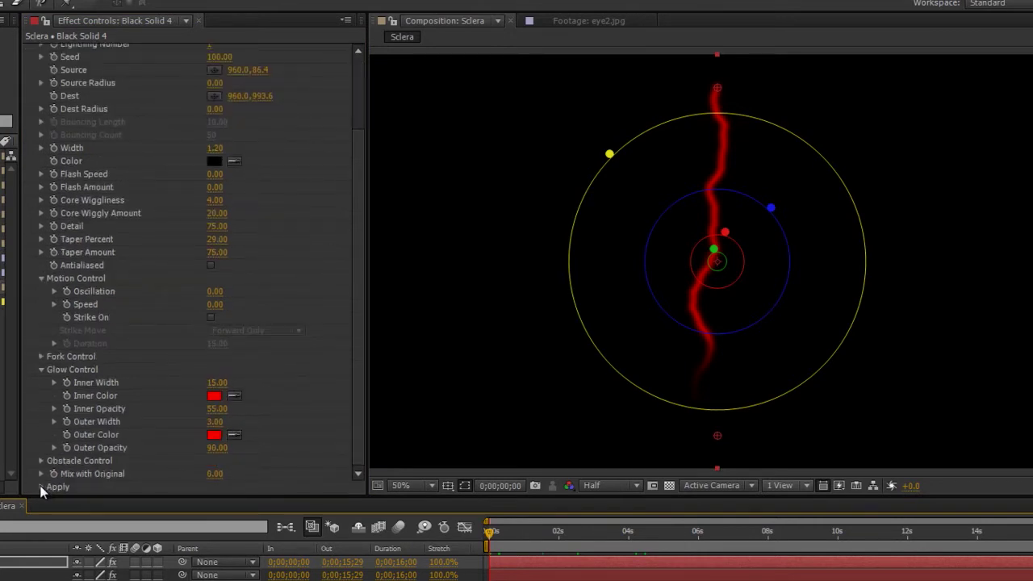
click(41, 486)
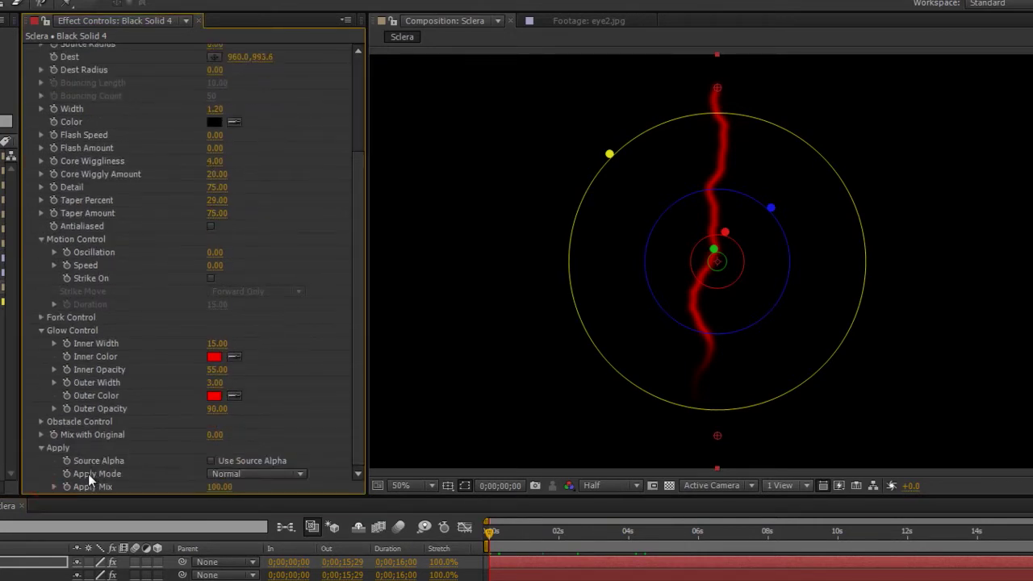
click(246, 474)
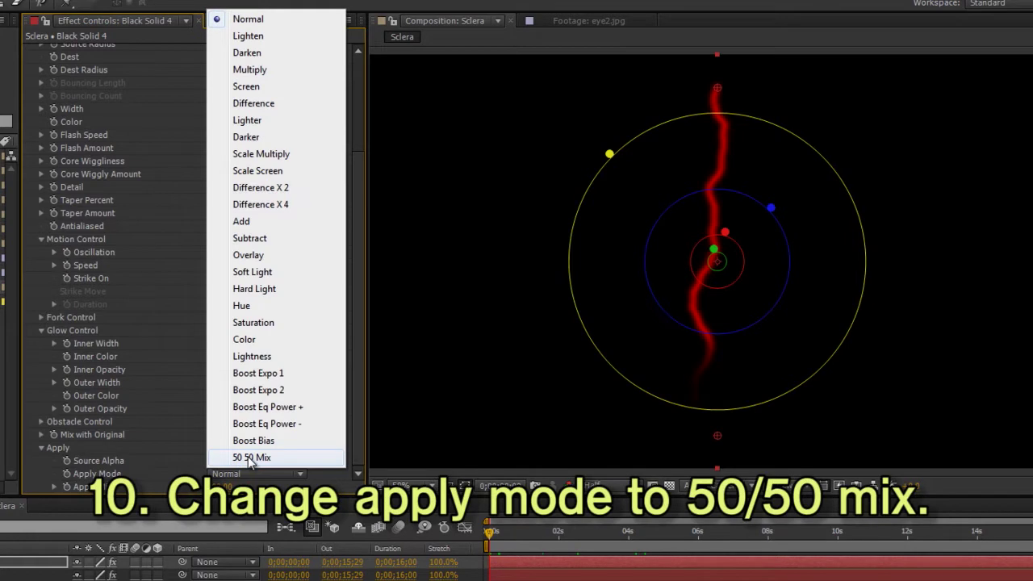
click(250, 457)
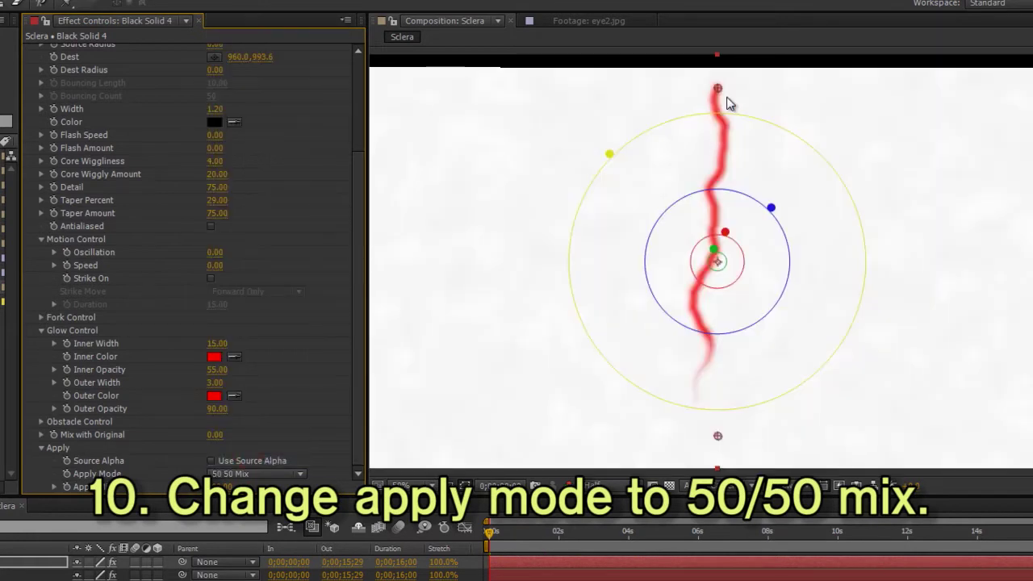
Stretch the bolt horizontally from about 154, 594 to 1806, 606, and lower its inner glow opacity to 0 and outer glow opacity to 76.
drag(718, 89, 474, 269)
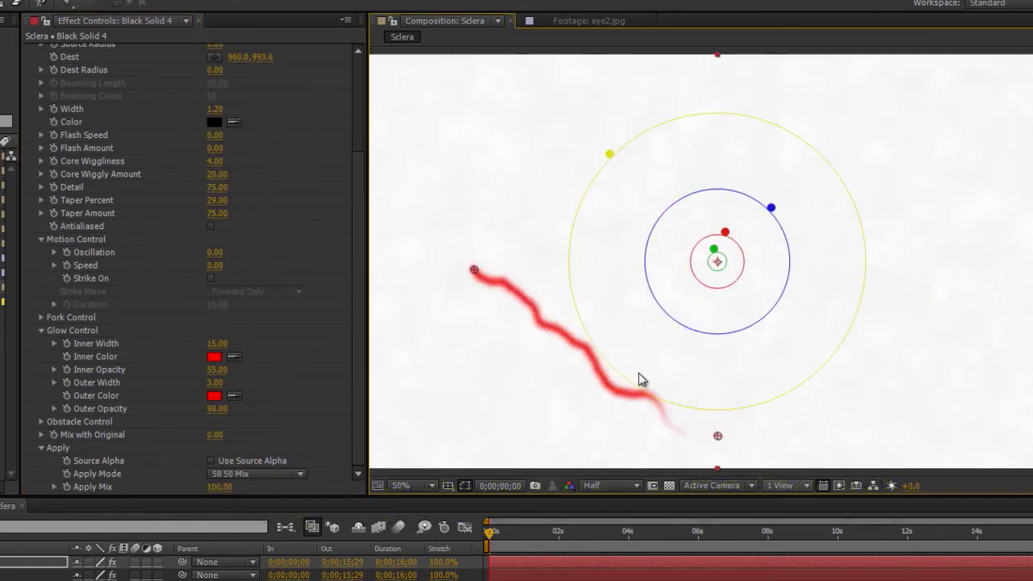
drag(716, 437, 984, 261)
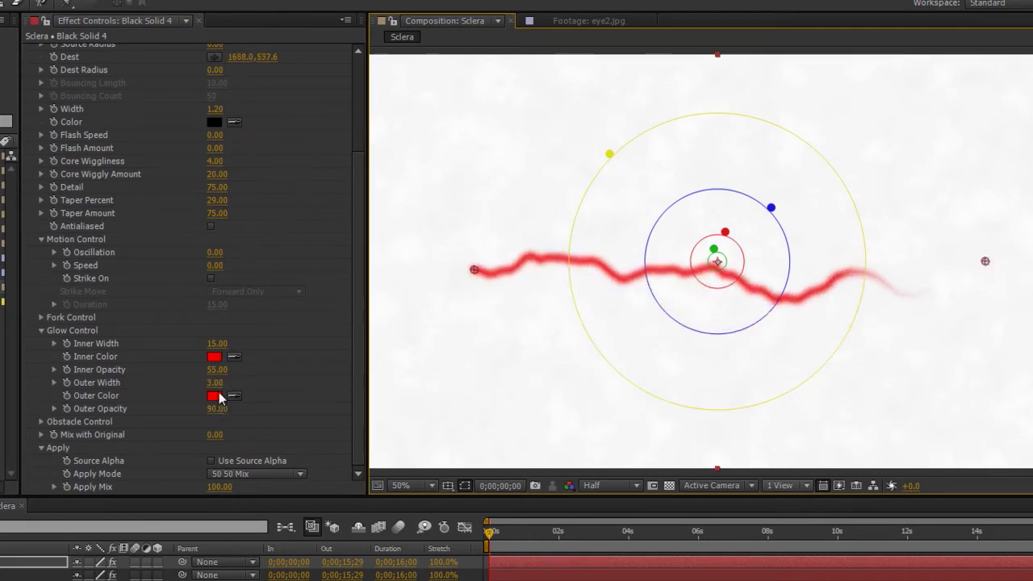
drag(216, 369, 176, 372)
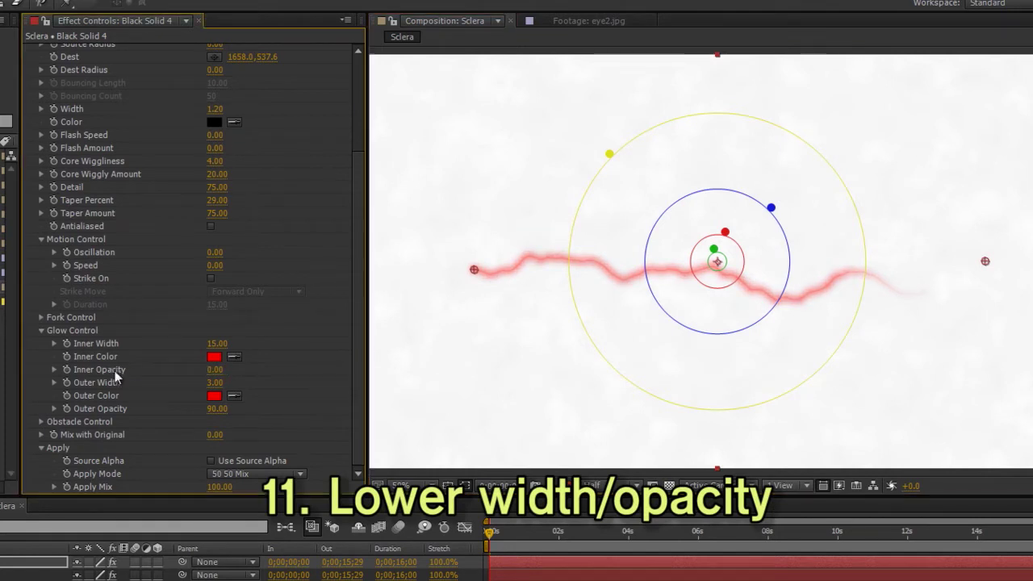
drag(216, 409, 196, 408)
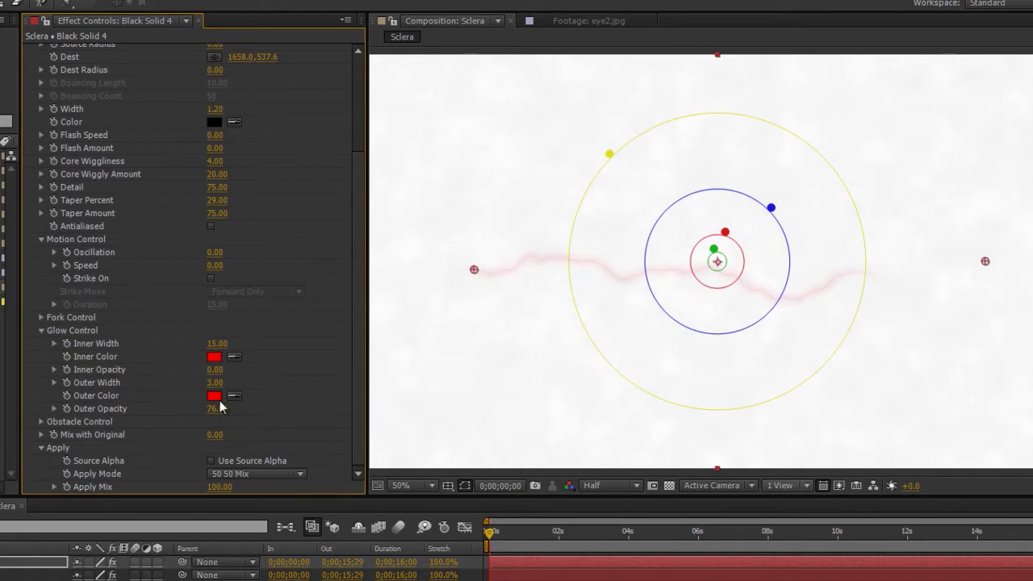
drag(474, 269, 409, 282)
drag(984, 260, 1015, 290)
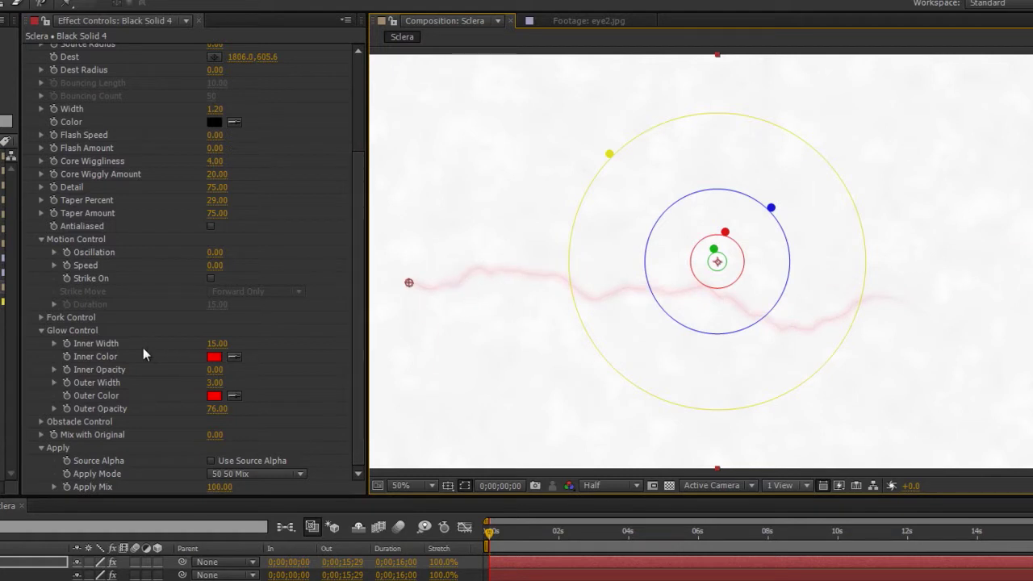
Change the lightning type to Two way Strike and set the lightning number to 5.
scroll(143, 354, up, 5)
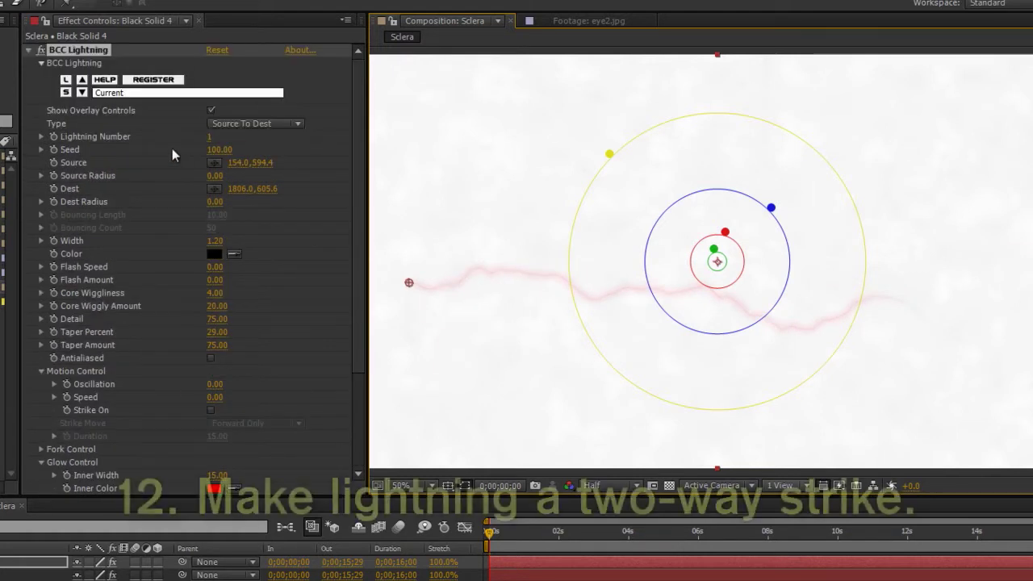
click(228, 125)
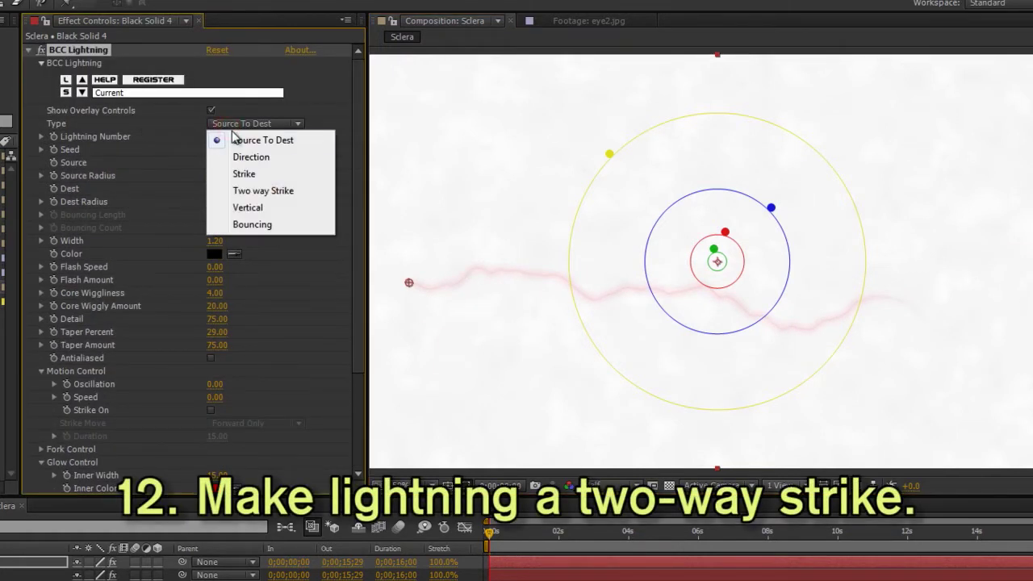
click(253, 192)
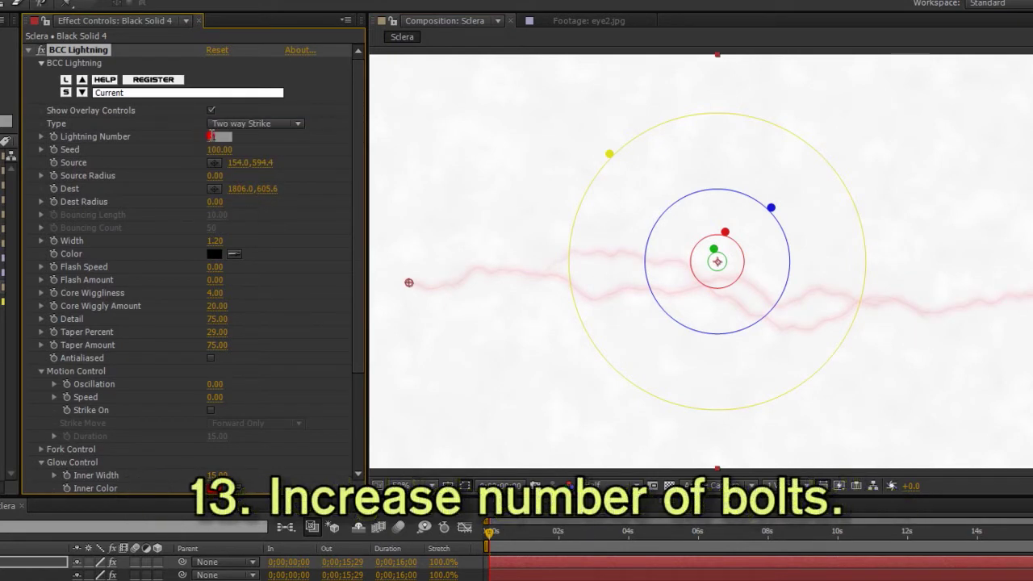
click(210, 136)
text(5)
key(Return)
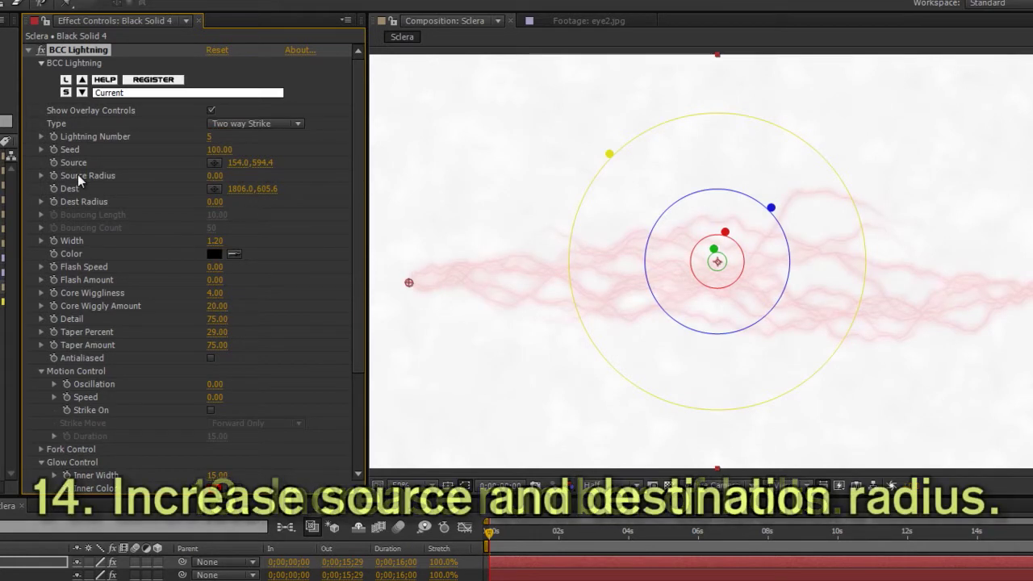
Set the source radius to 30 and destination radius to 32, and move the source to about 200, 544 and the destination to about 1730, 600.
drag(214, 175, 234, 203)
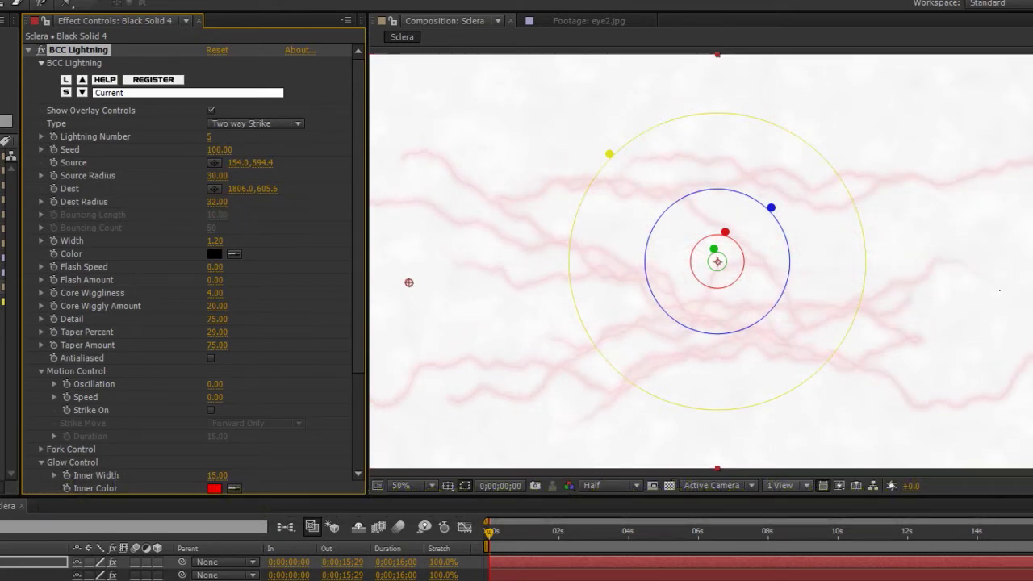
mouse_move(1026, 292)
mouse_down()
mouse_move(1003, 292)
mouse_move(1013, 285)
mouse_up()
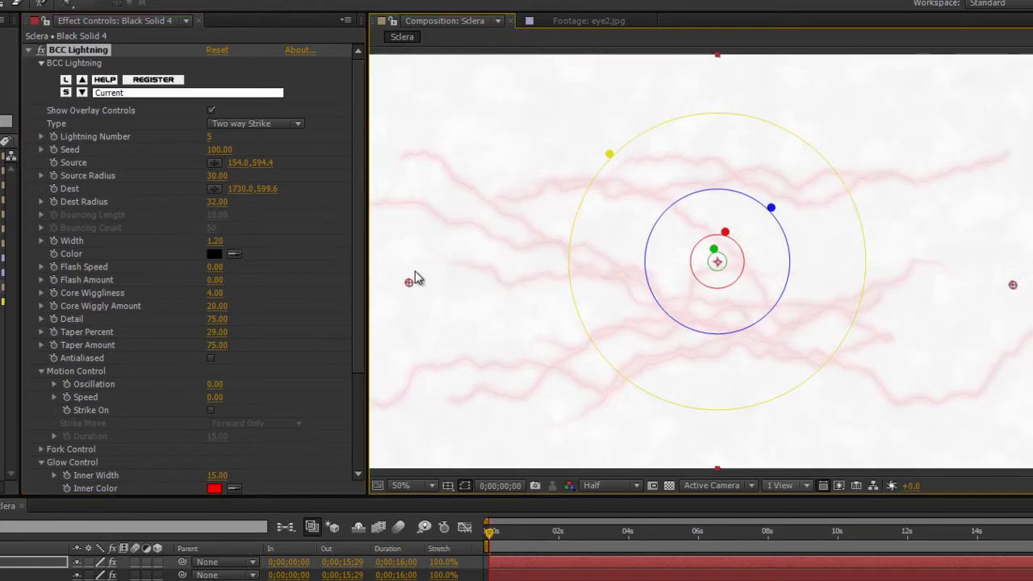
drag(416, 278, 431, 264)
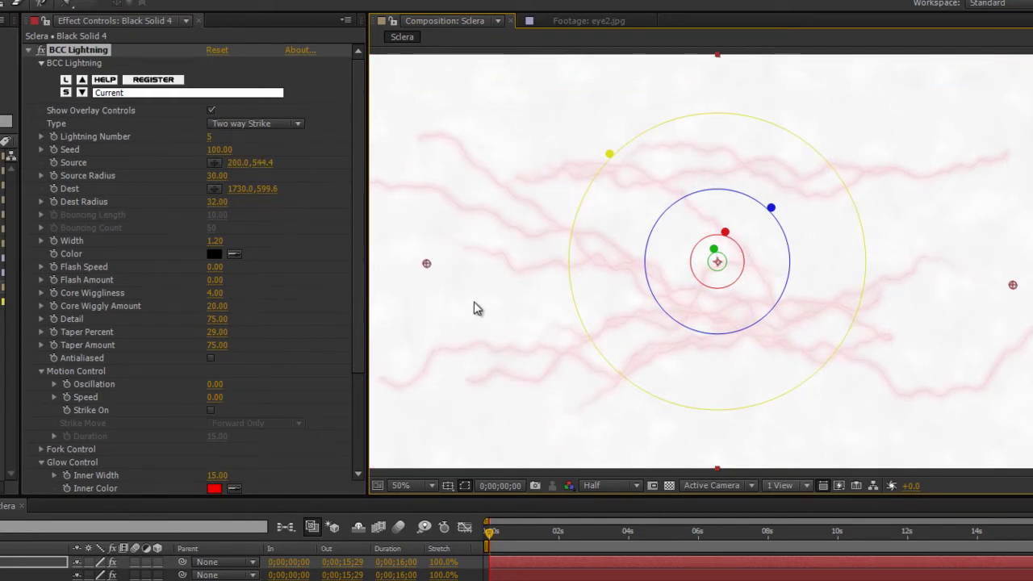
drag(475, 304, 419, 304)
drag(889, 304, 803, 304)
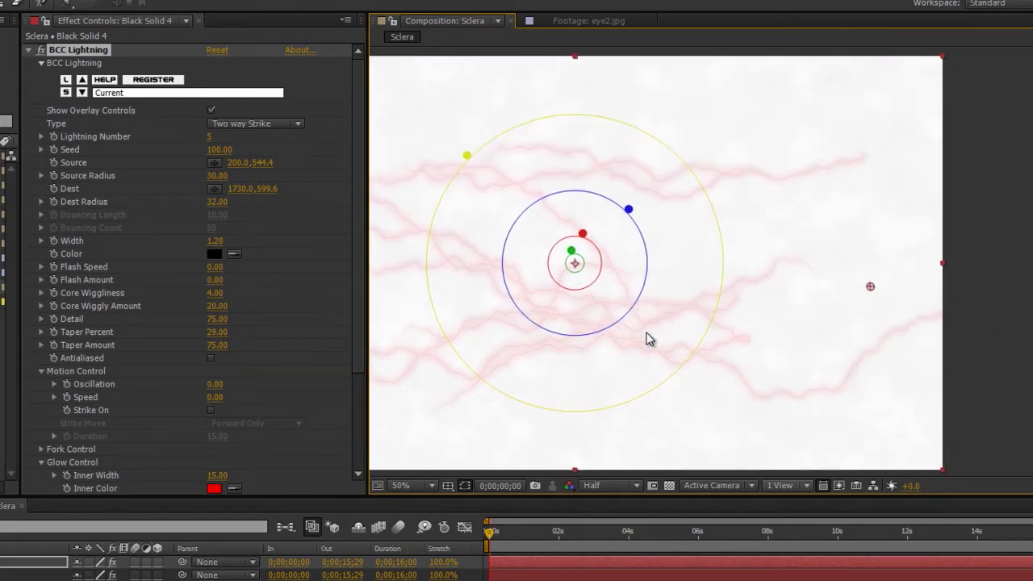
drag(648, 339, 749, 341)
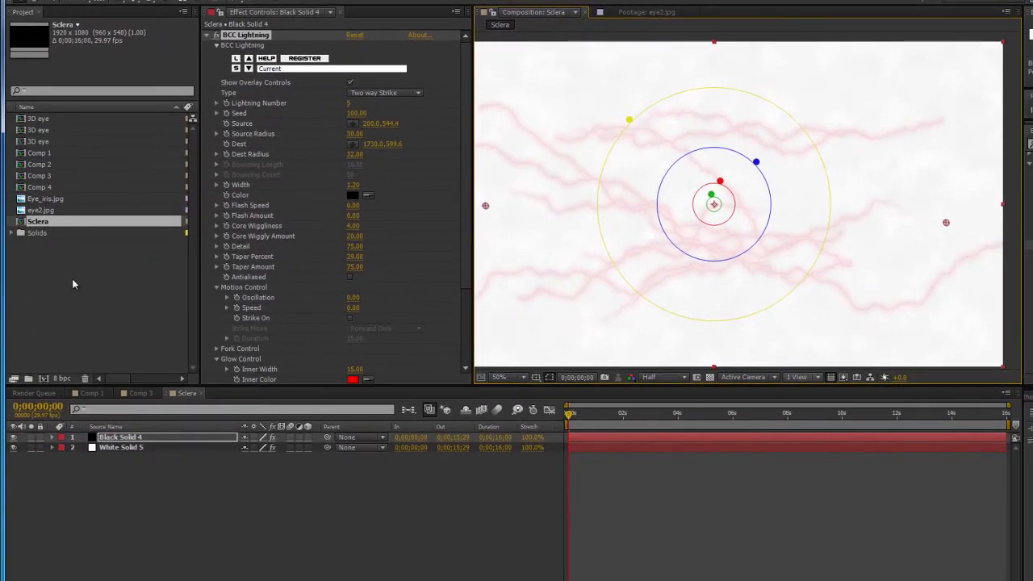
In Comp 3, remove the Move Progress keyframes from the IRIS layer's BCC Organic Strands effect.
click(72, 285)
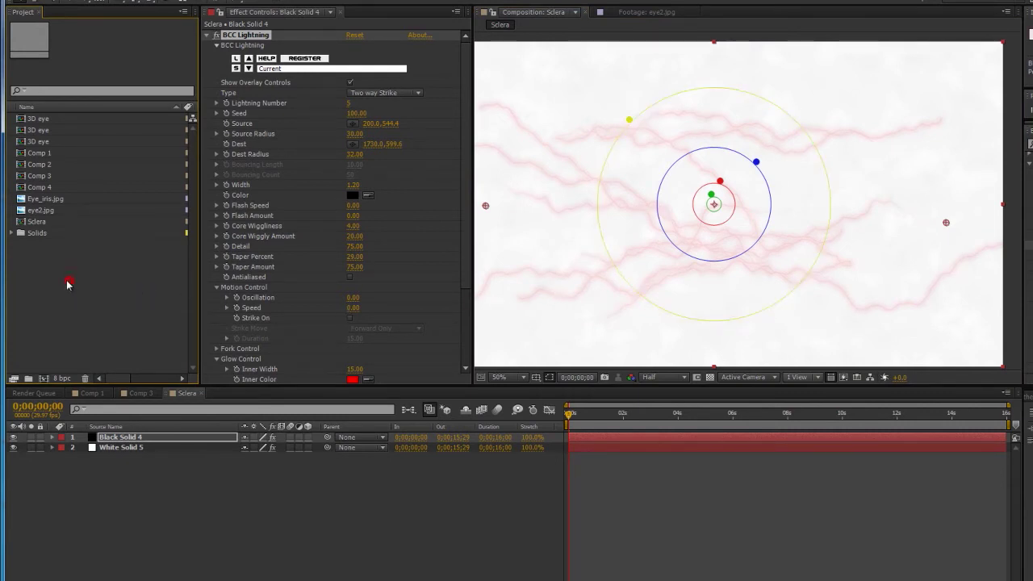
click(36, 177)
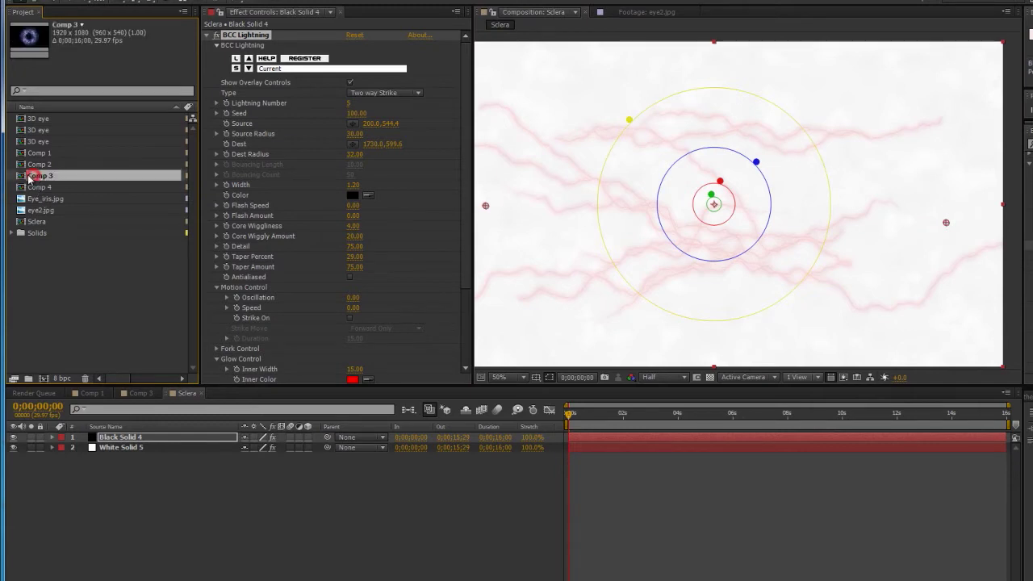
click(139, 394)
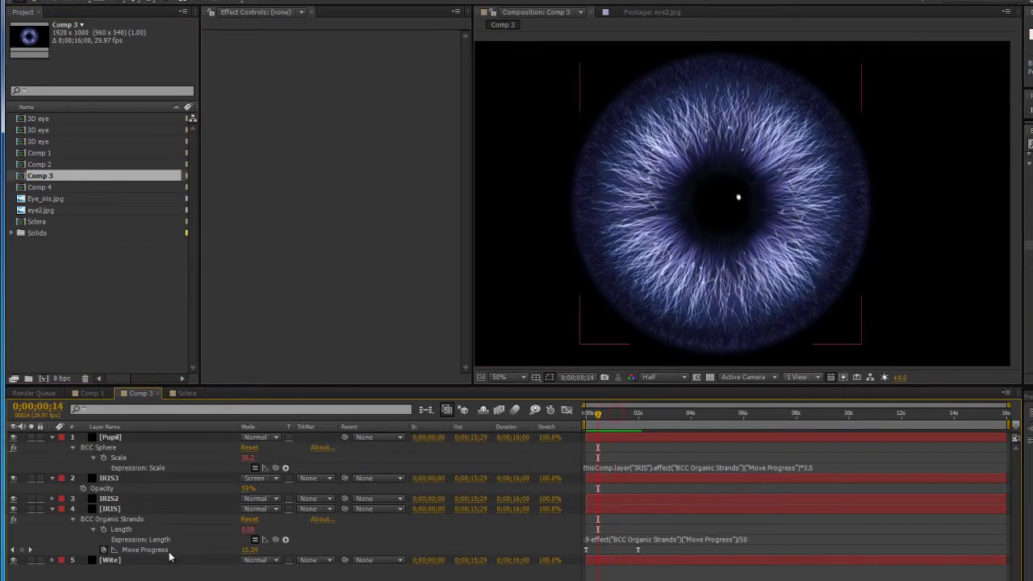
click(104, 550)
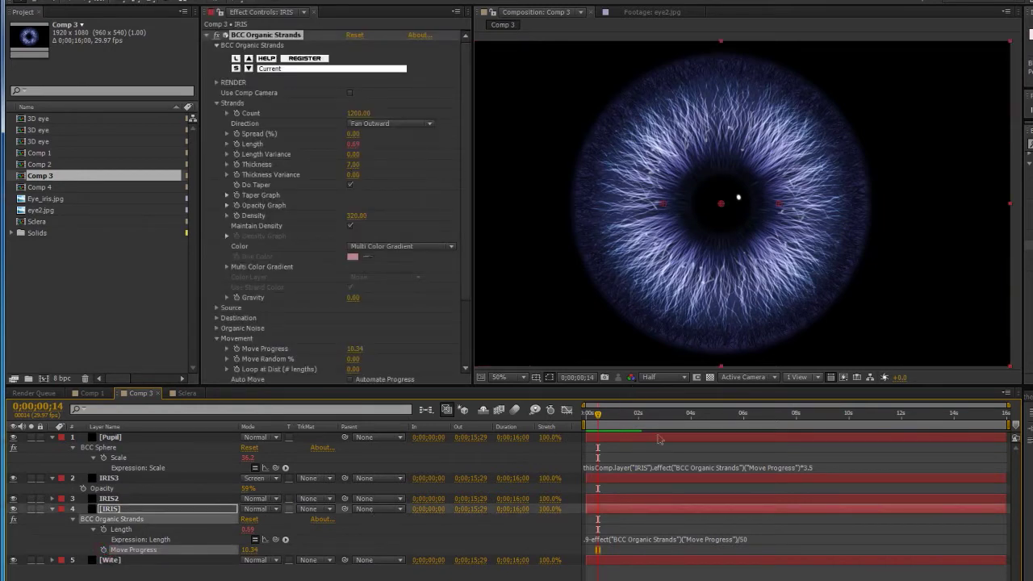
Add Comp 3 to the Sclera composition as the top layer, above the black solid.
click(185, 394)
drag(36, 179, 165, 440)
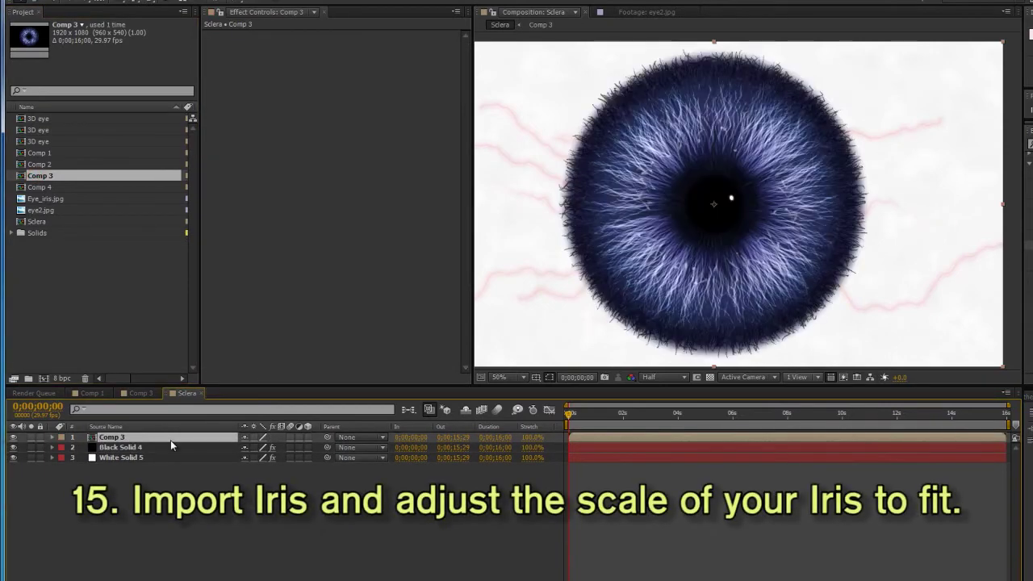
scroll(730, 202, down, 1)
scroll(708, 269, up, 3)
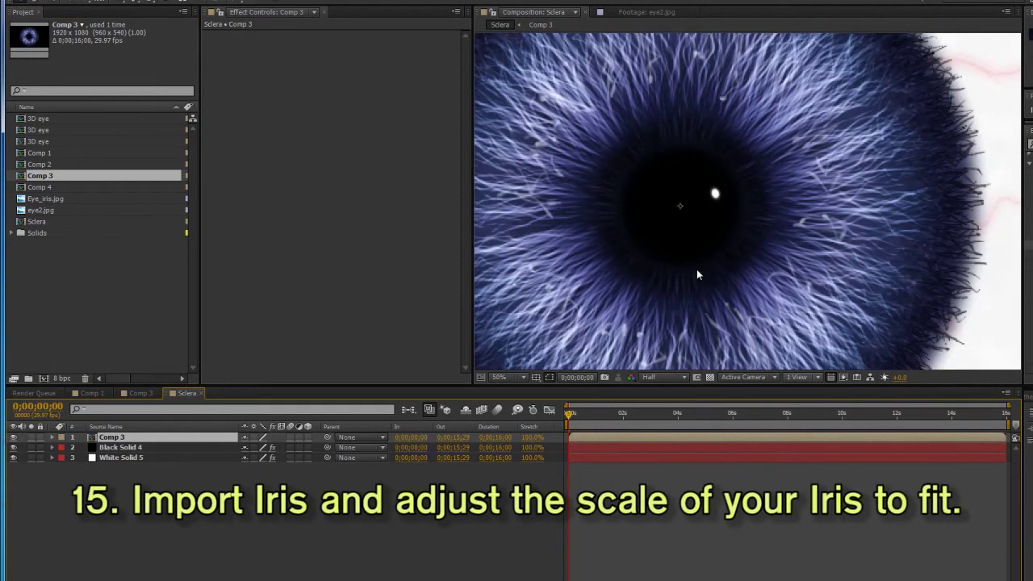
Scale the Comp 3 layer to 51% so the iris fits the sclera, and set the preview resolution to Full.
scroll(697, 269, down, 2)
key(s)
drag(279, 448, 256, 457)
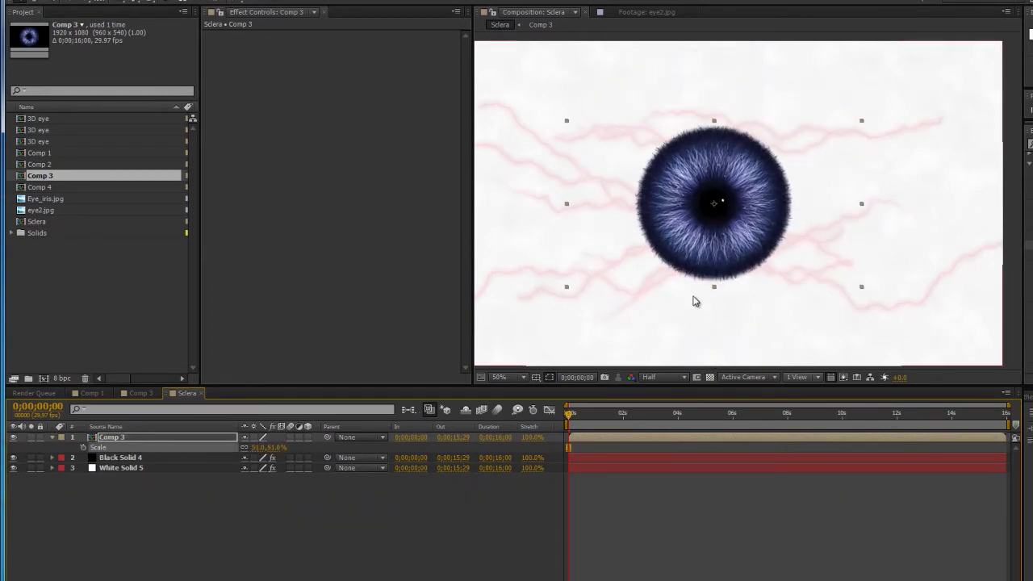
scroll(668, 212, up, 1)
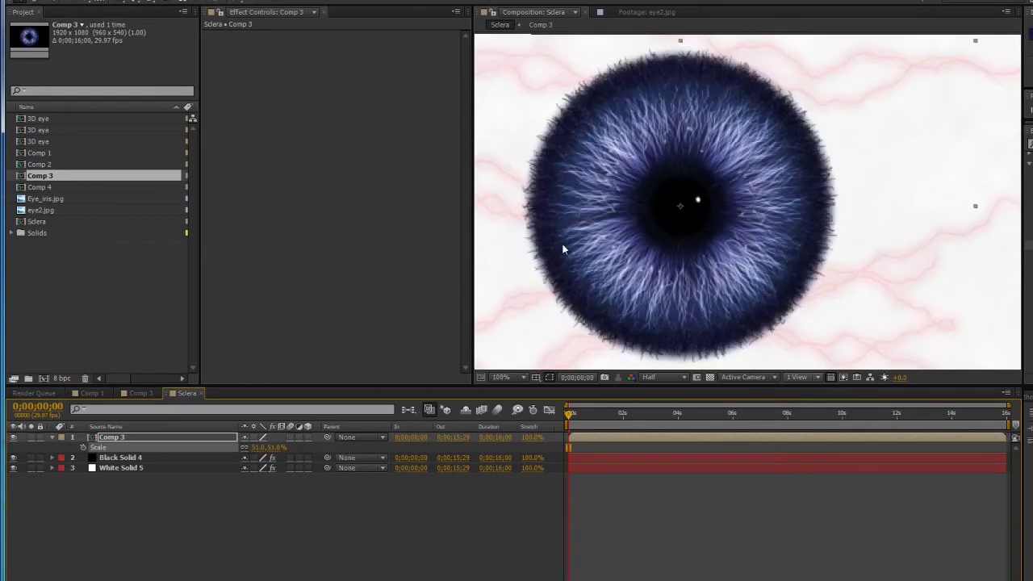
click(663, 379)
click(665, 408)
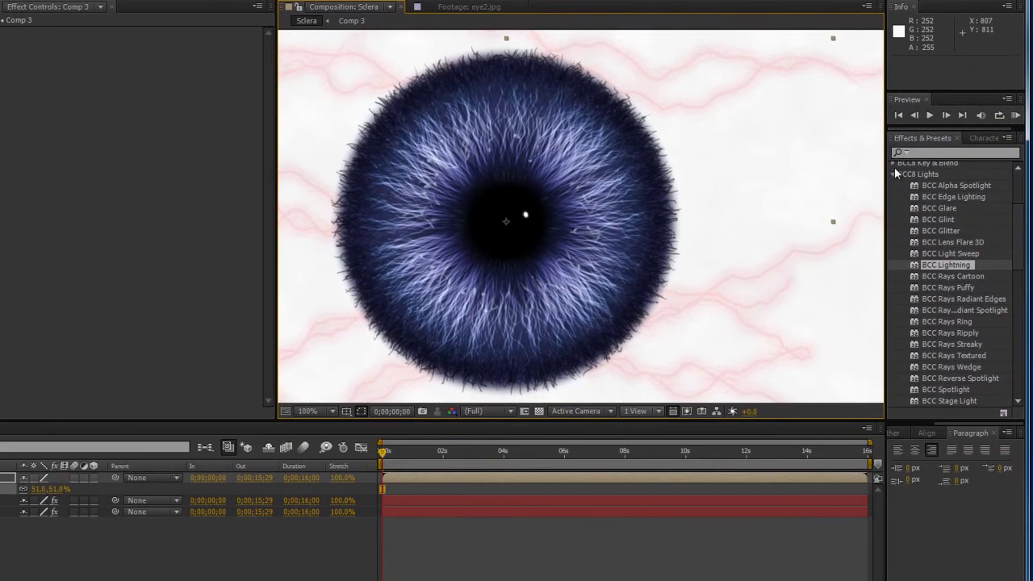
Apply the BCC Matte Choker effect from BCC8 Key & Blend to the Comp 3 layer.
click(893, 174)
scroll(894, 226, up, 3)
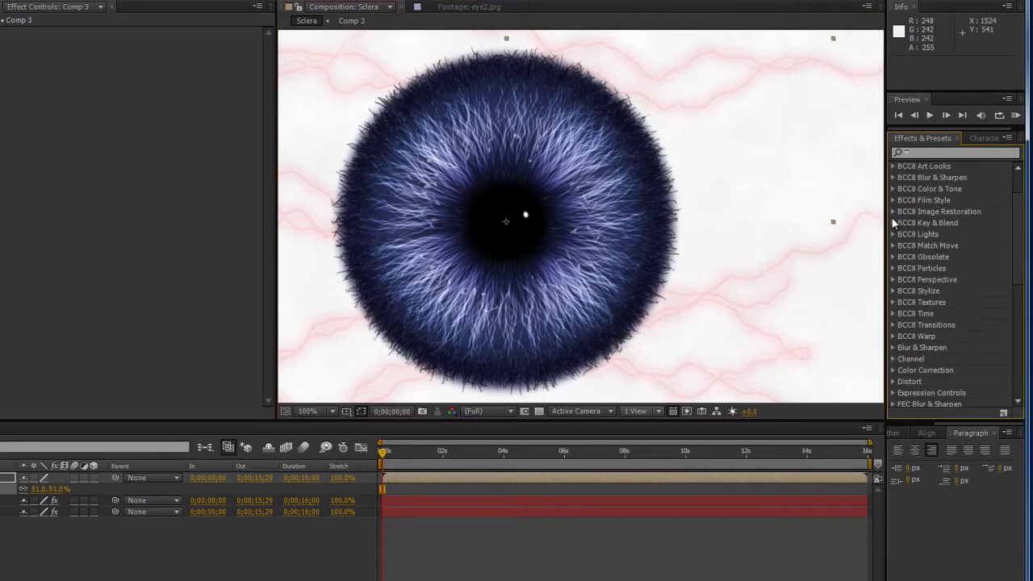
scroll(894, 231, up, 1)
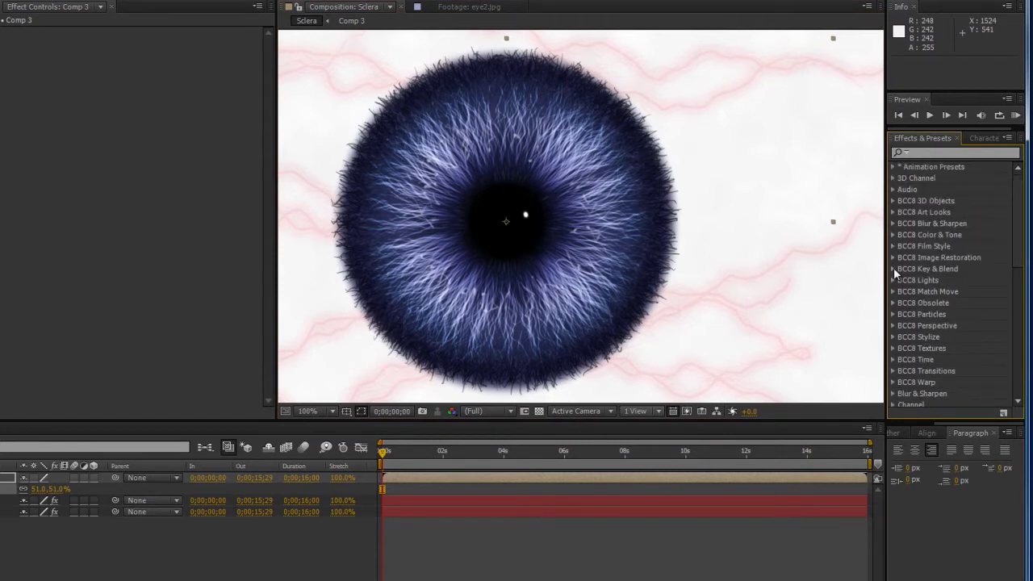
click(893, 269)
scroll(945, 314, down, 3)
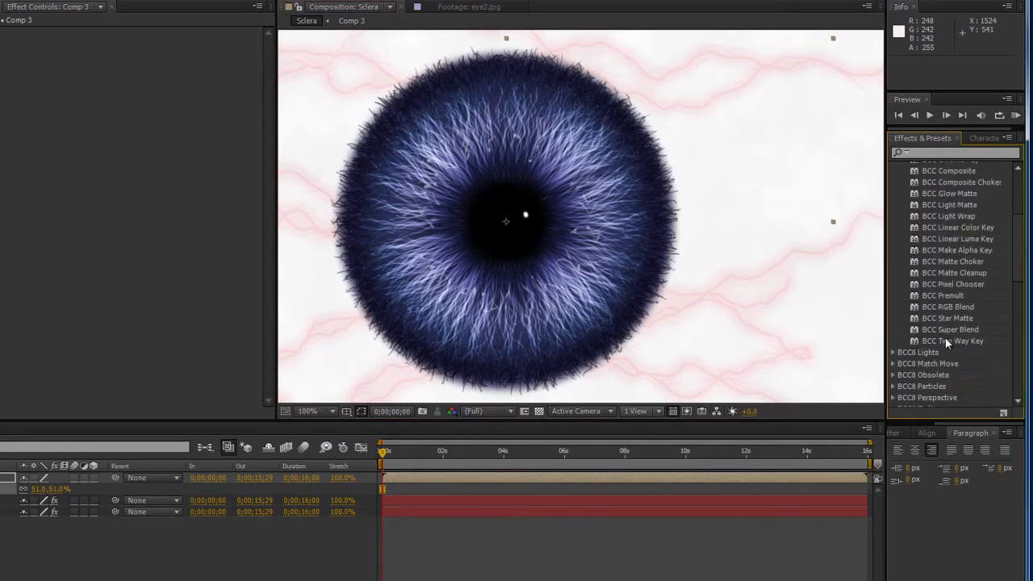
drag(953, 263, 418, 478)
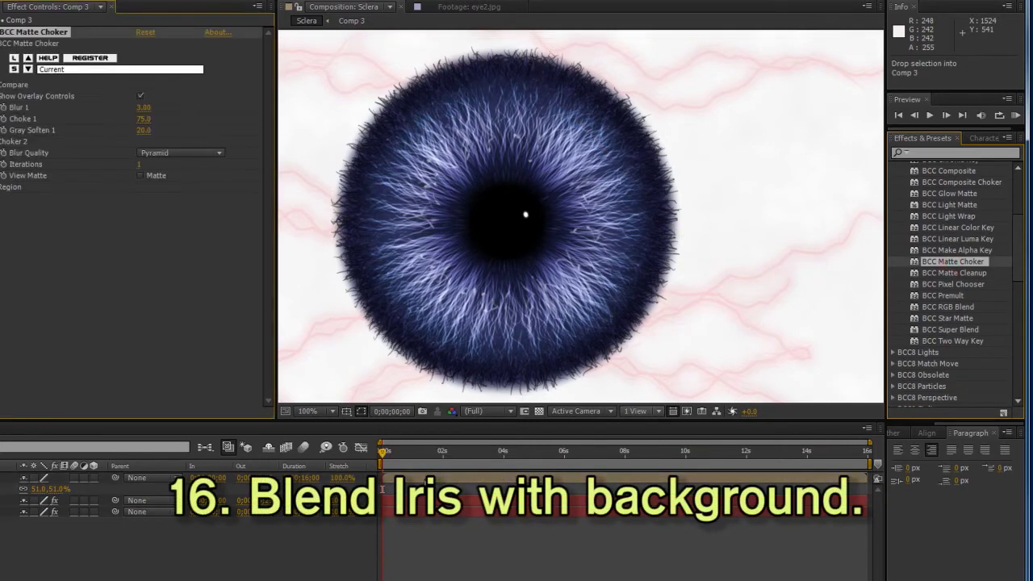
Soften the iris edge by setting Gray Soften 1 to about 84, Choke 1 to about 38 and Blur 1 to about 14.
drag(143, 130, 189, 132)
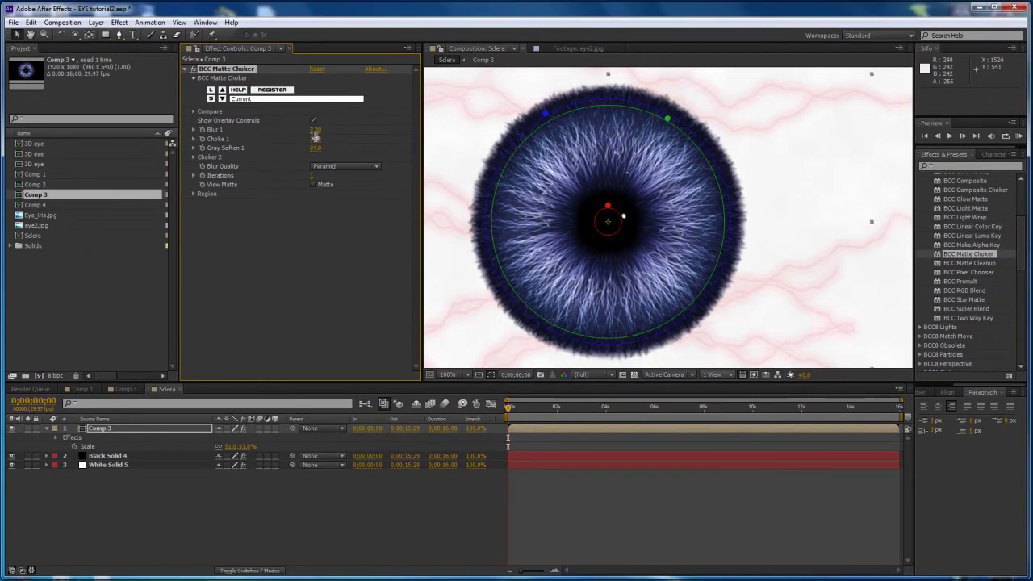
drag(315, 138, 371, 134)
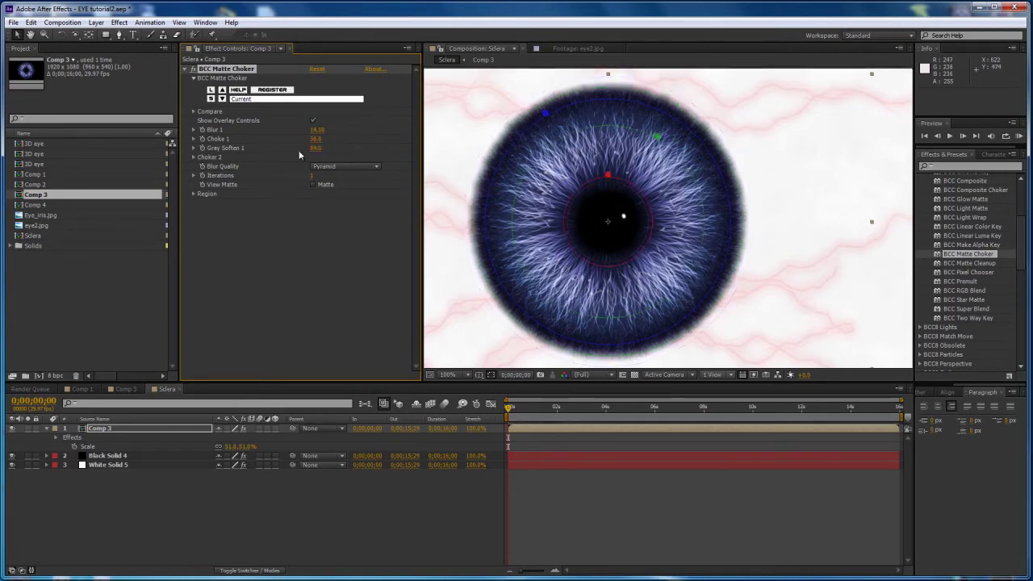
Try 2 iterations for the BCC Matte Choker effect, and deselect the Comp 3 layer.
click(313, 177)
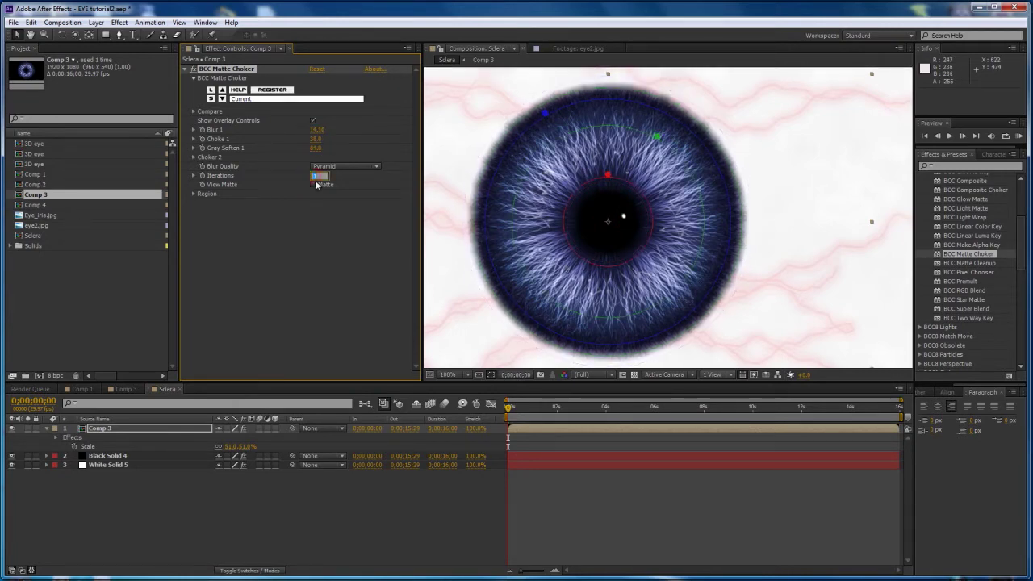
text(2)
key(Return)
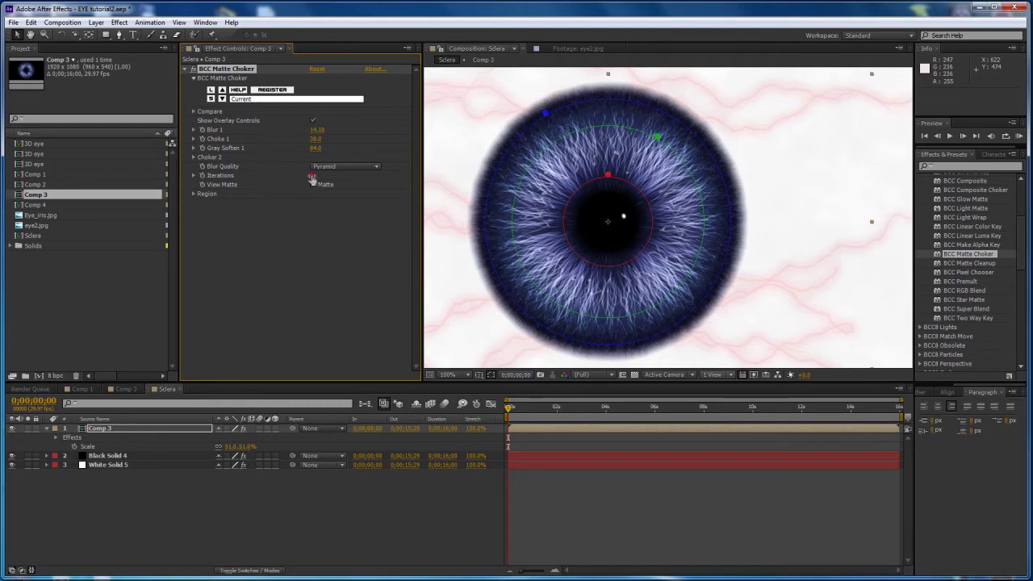
click(304, 260)
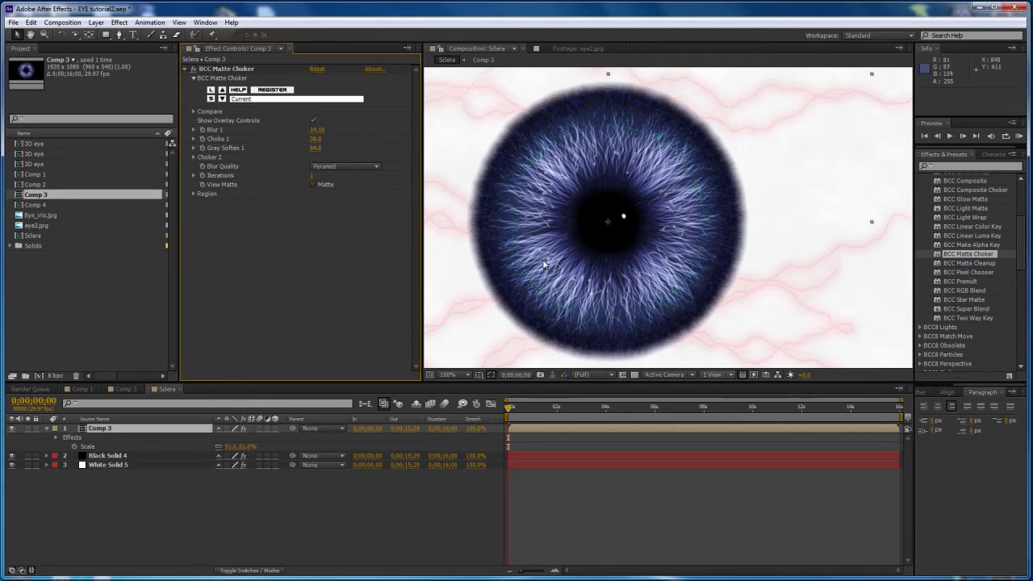
click(187, 501)
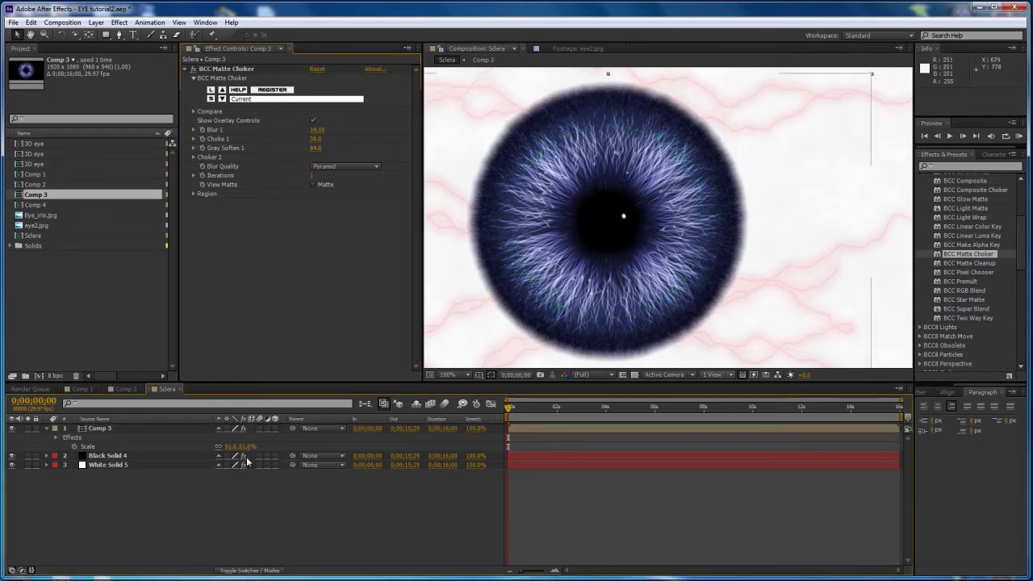
Precompose the Comp 3, black solid and white solid layers into a new composition named Texture.
click(100, 430)
scroll(524, 263, down, 1)
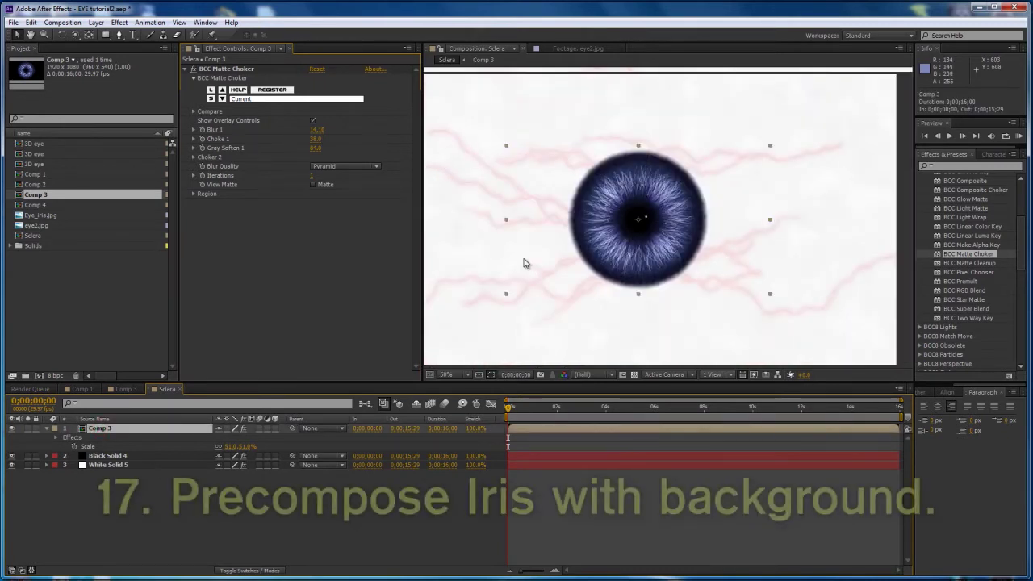
scroll(525, 263, down, 1)
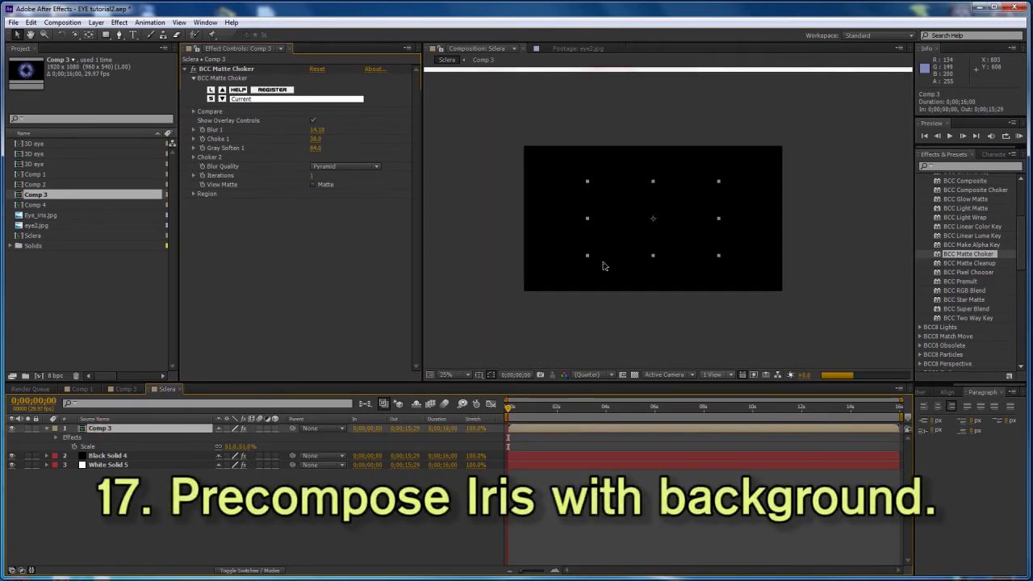
key(period)
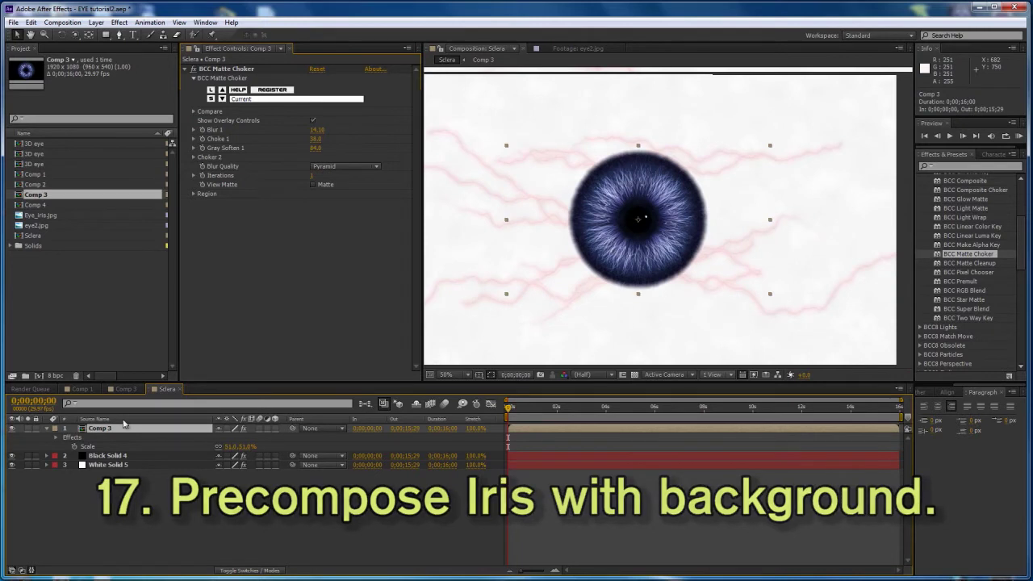
click(47, 429)
drag(165, 495, 91, 429)
key(ctrl+shift+c)
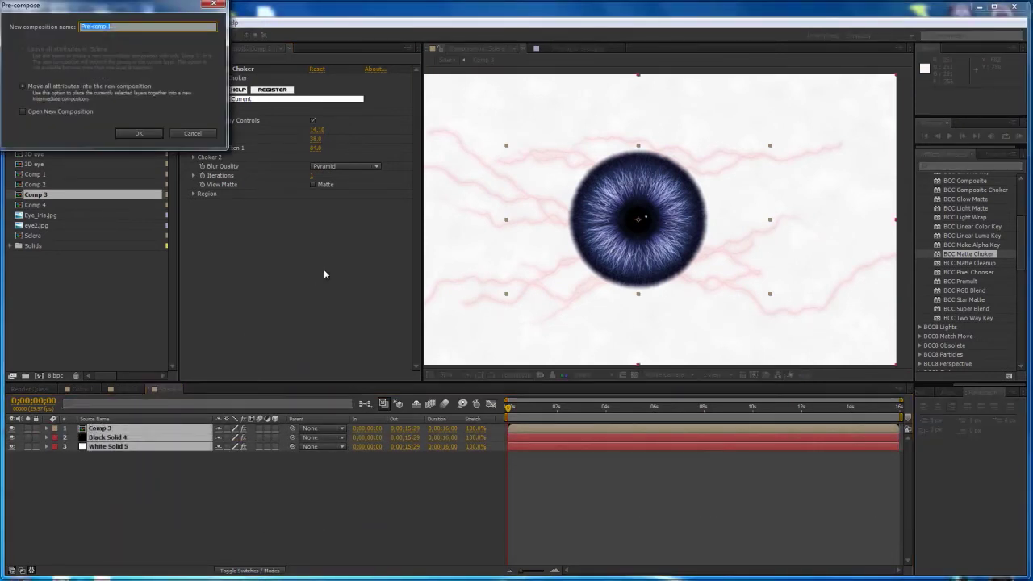
text(Texture)
key(Return)
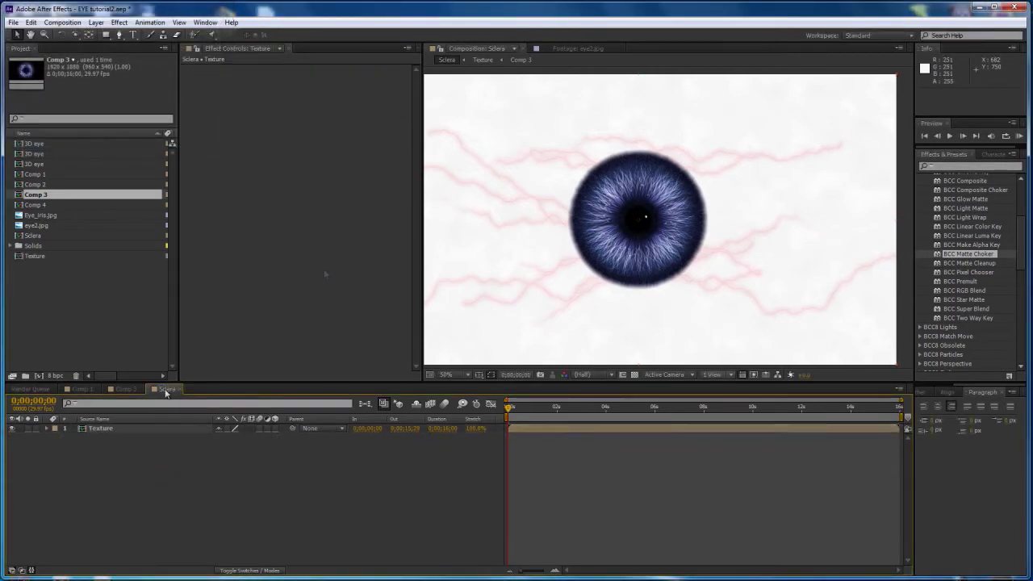
Add a spot light with the default settings to the Sclera composition.
right_click(197, 471)
mouse_move(232, 480)
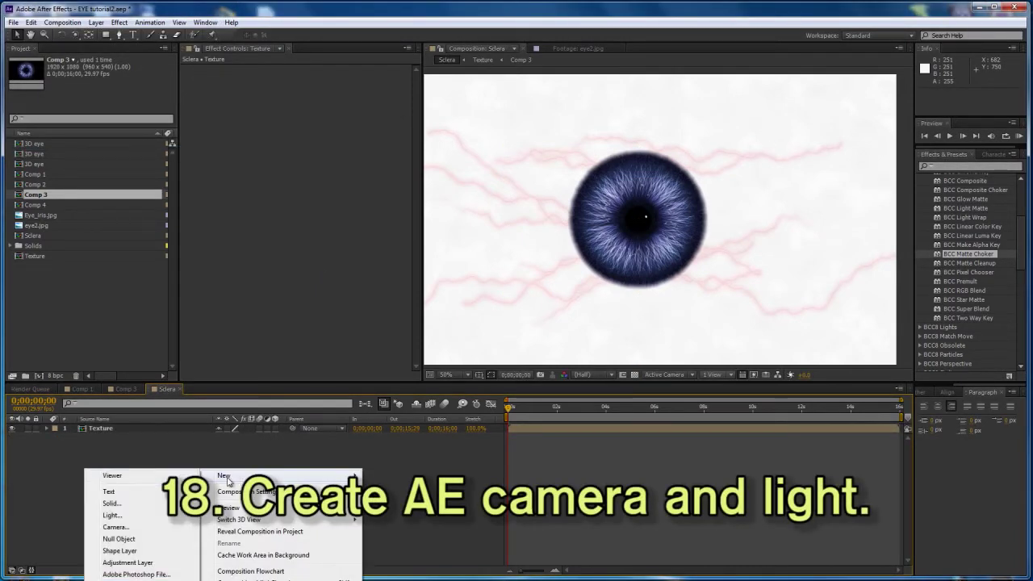
click(141, 520)
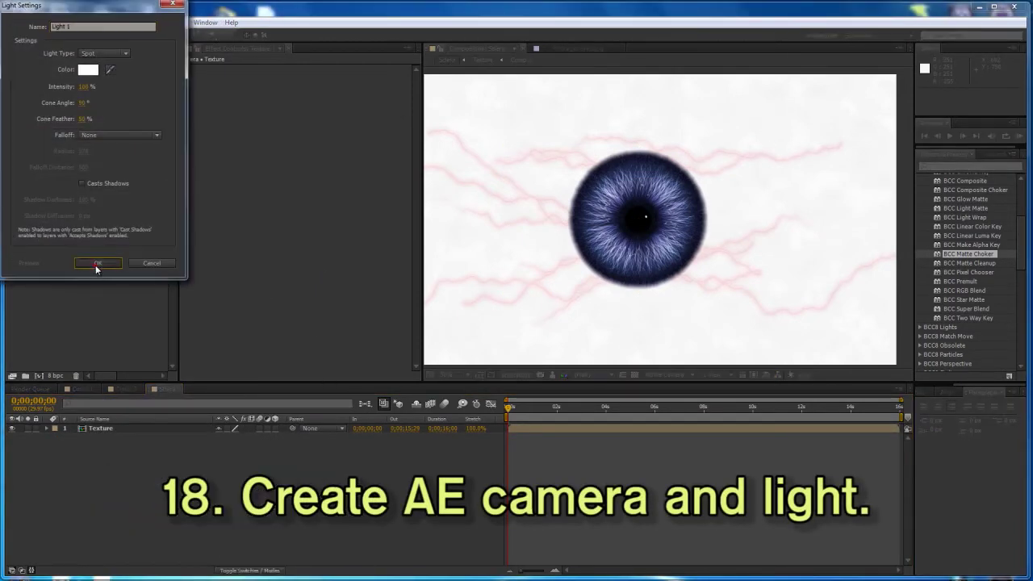
click(95, 264)
Add a camera with the default settings to the Sclera composition.
right_click(208, 495)
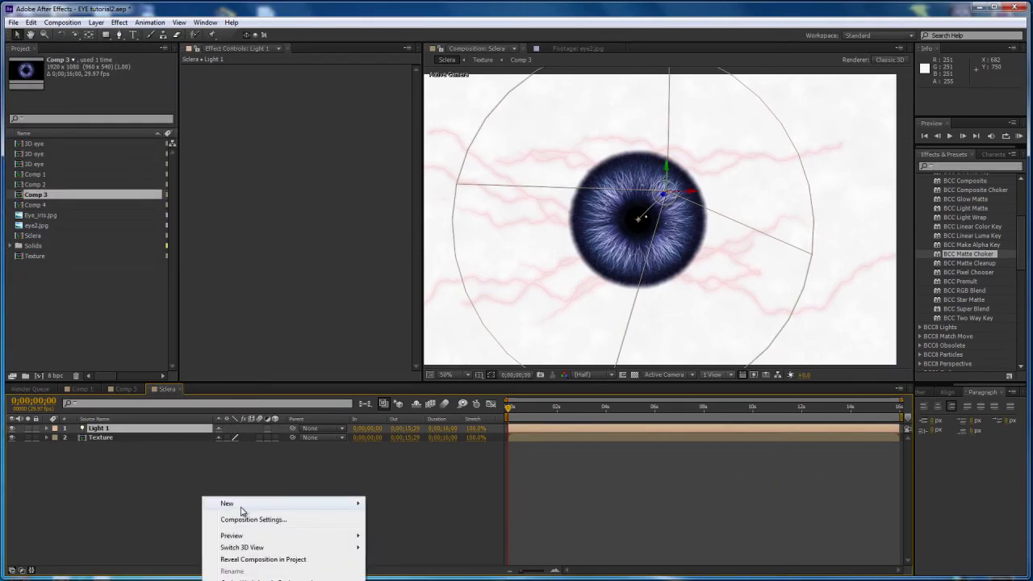
mouse_move(238, 509)
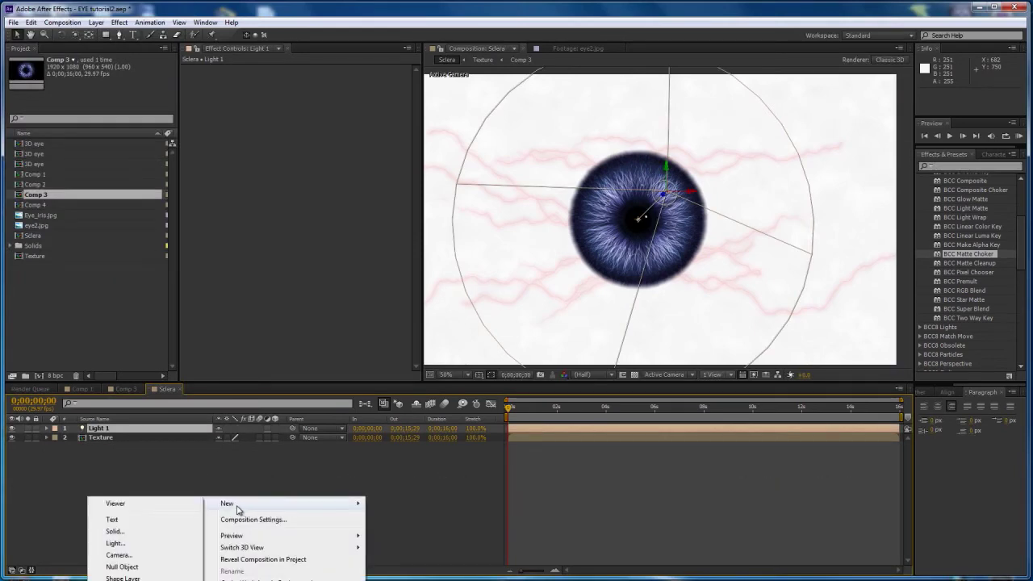
click(138, 556)
click(314, 257)
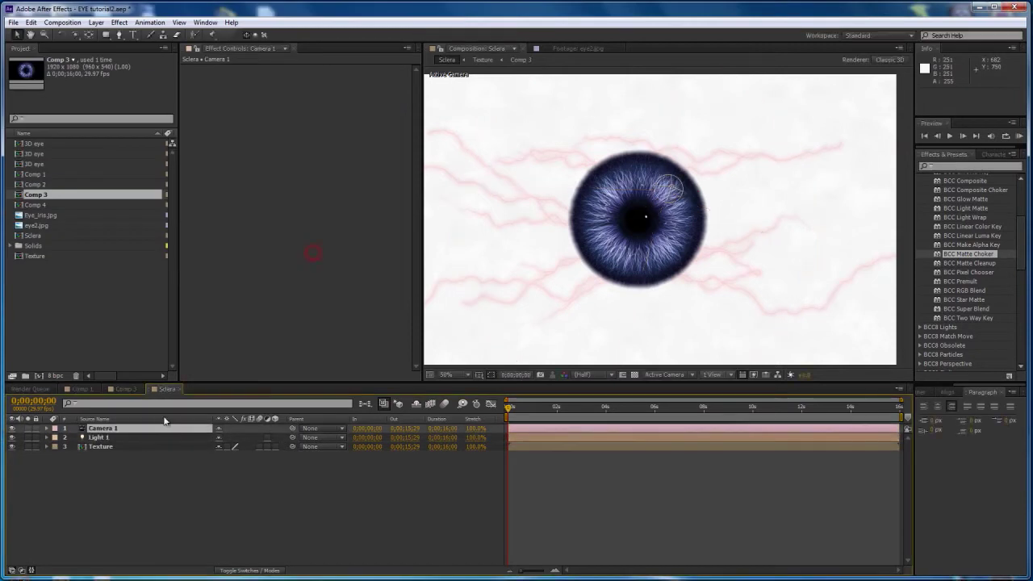
Reveal Light 1's Intensity property and move the light above and to the right of the iris, at about 1387, 287, -667.
click(96, 448)
click(96, 437)
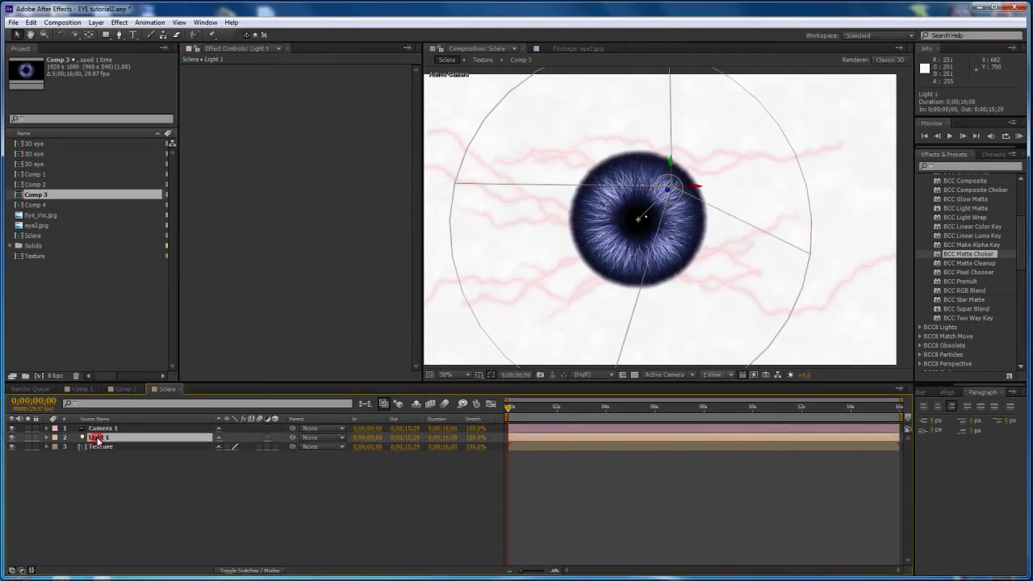
key(t)
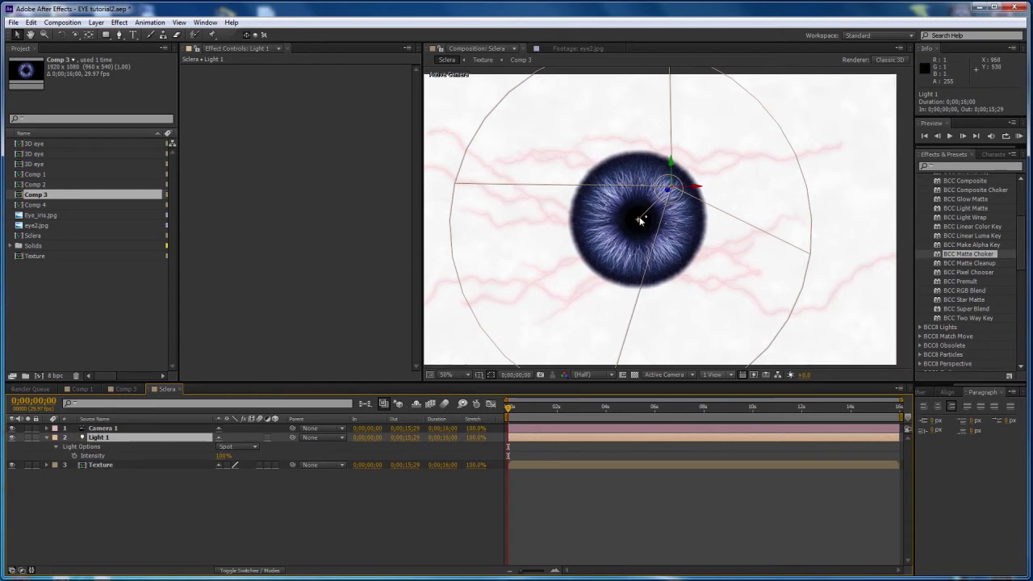
drag(678, 188, 825, 116)
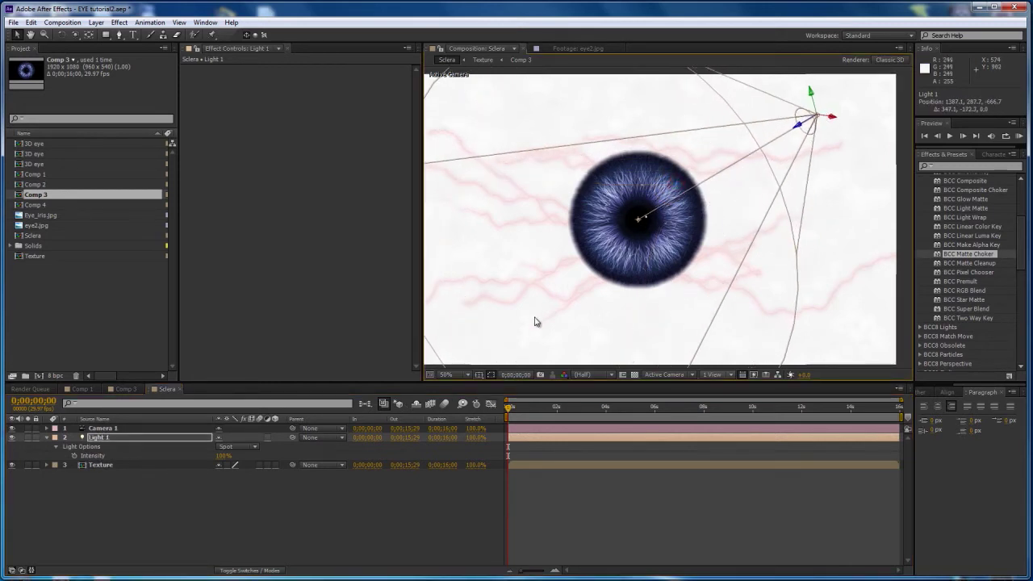
Open the Comp 3 timeline and dock it side by side with the Sclera timeline.
click(101, 467)
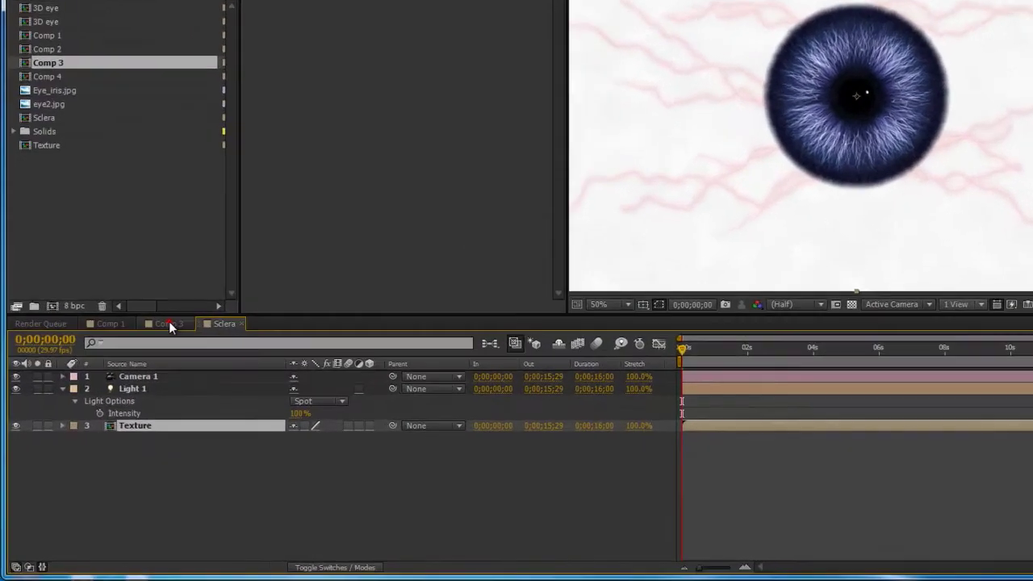
click(128, 389)
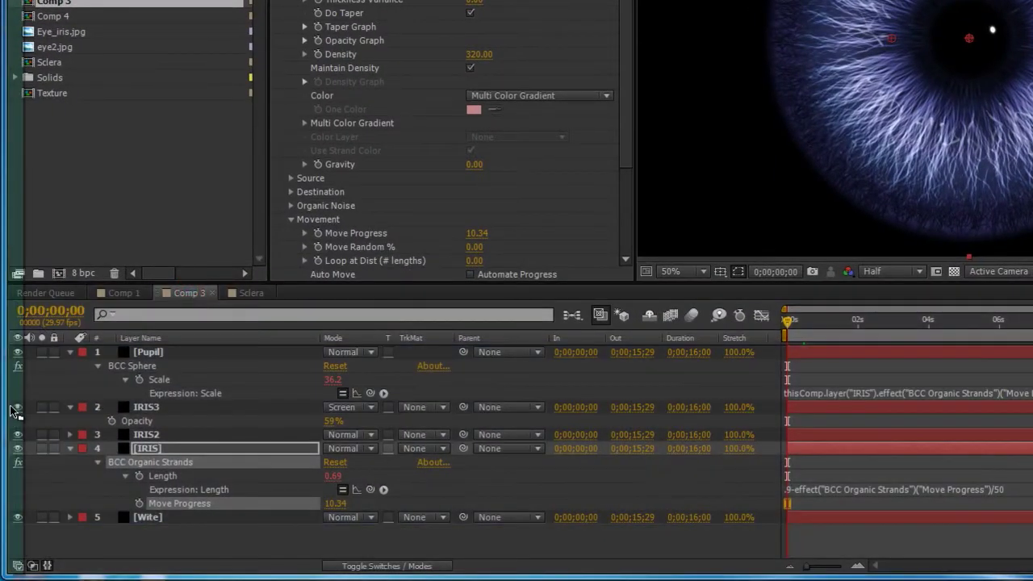
drag(10, 406, 39, 405)
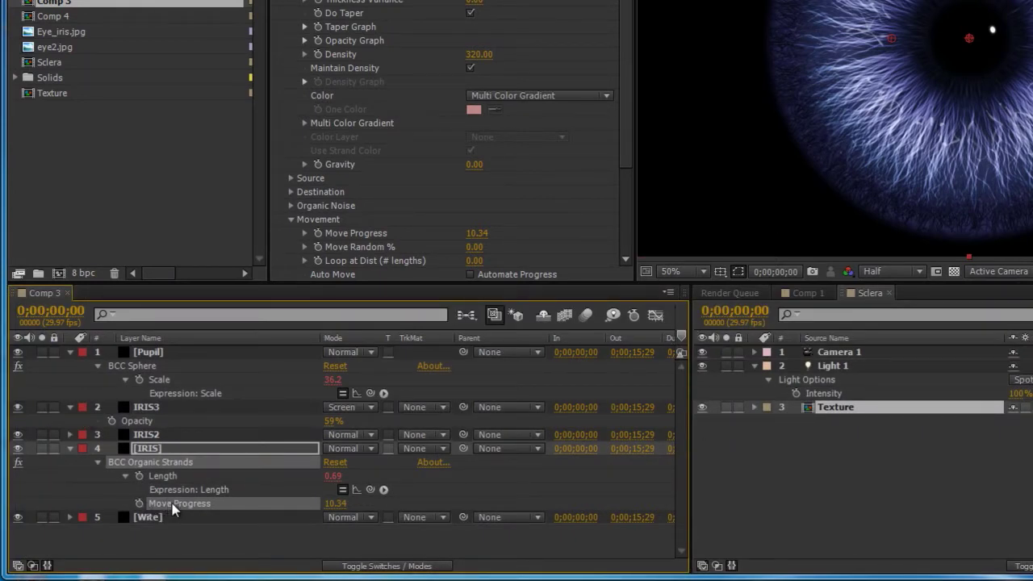
Link the IRIS layer's Move Progress in Comp 3 to the Intensity of Light 1 in Sclera with an expression.
mouse_move(331, 503)
mouse_down()
mouse_move(363, 503)
mouse_move(323, 502)
mouse_up()
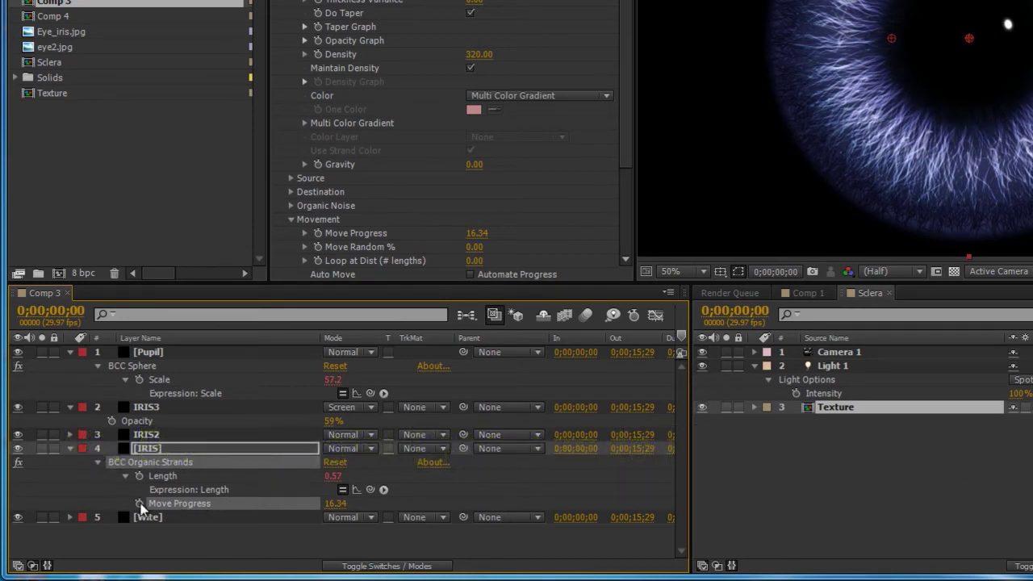
alt+click(139, 503)
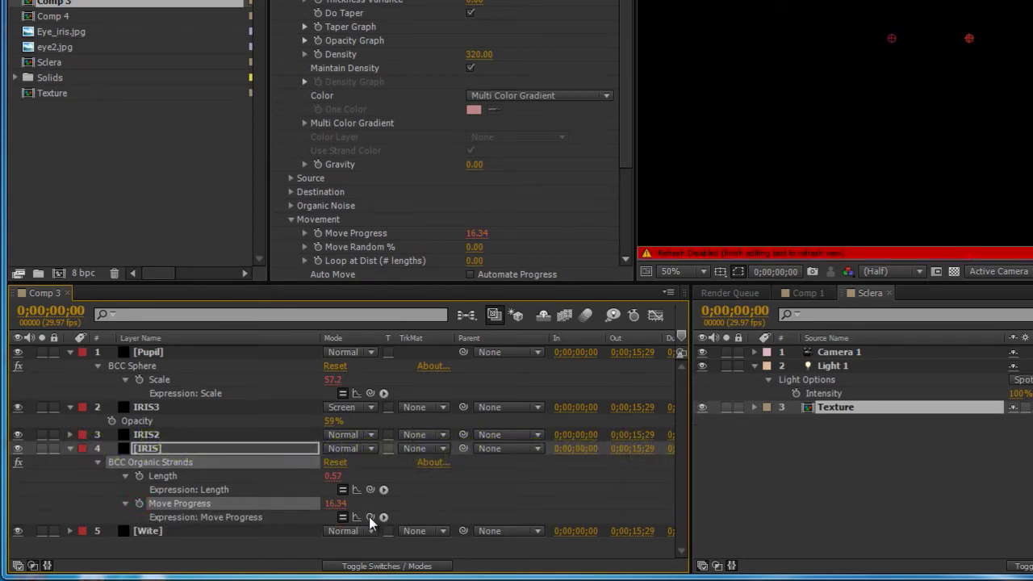
drag(369, 516, 846, 390)
click(510, 490)
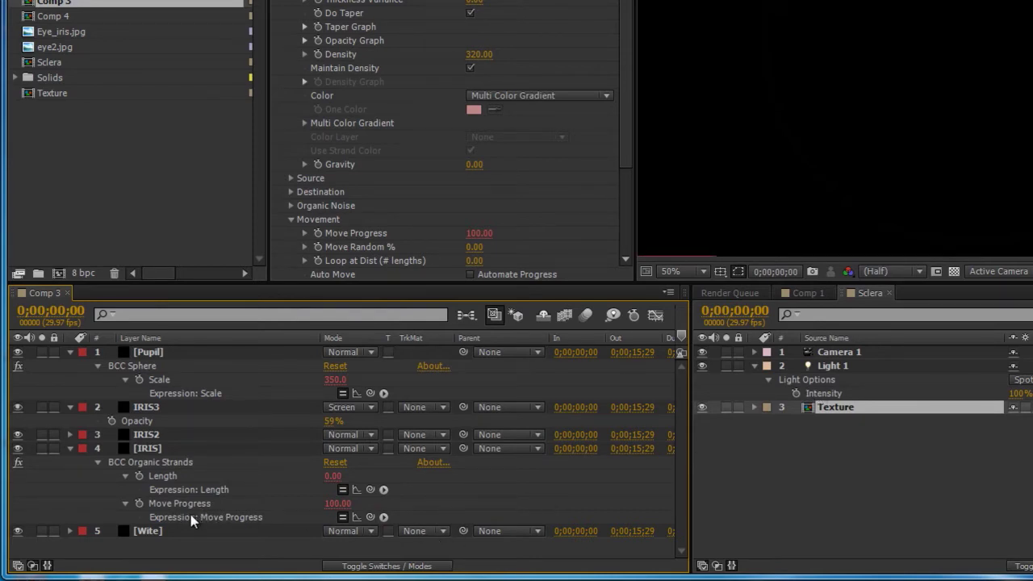
Append /10 to the Move Progress expression so the light intensity is divided by 10.
drag(690, 492, 1031, 489)
click(1001, 517)
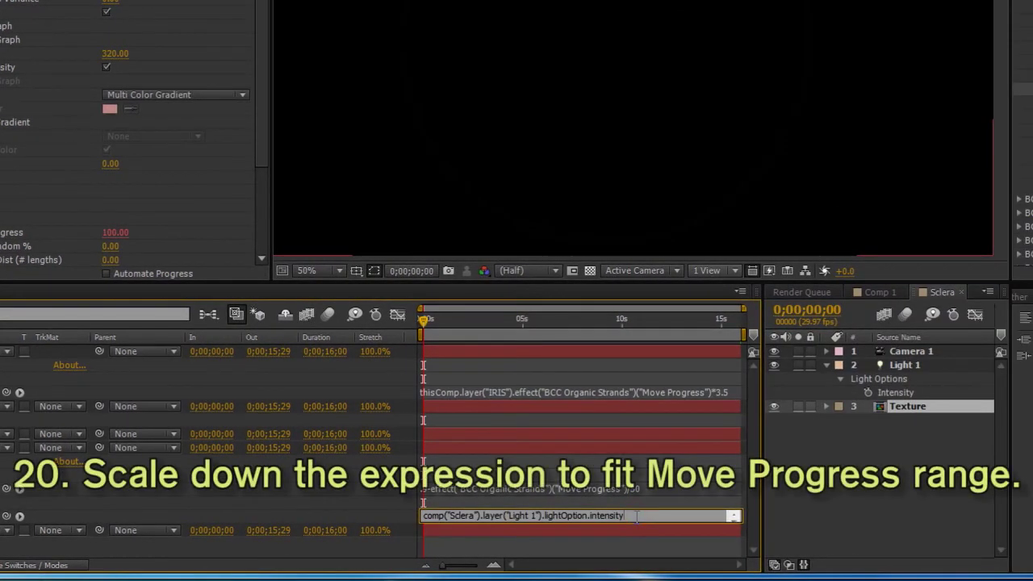
text(/1)
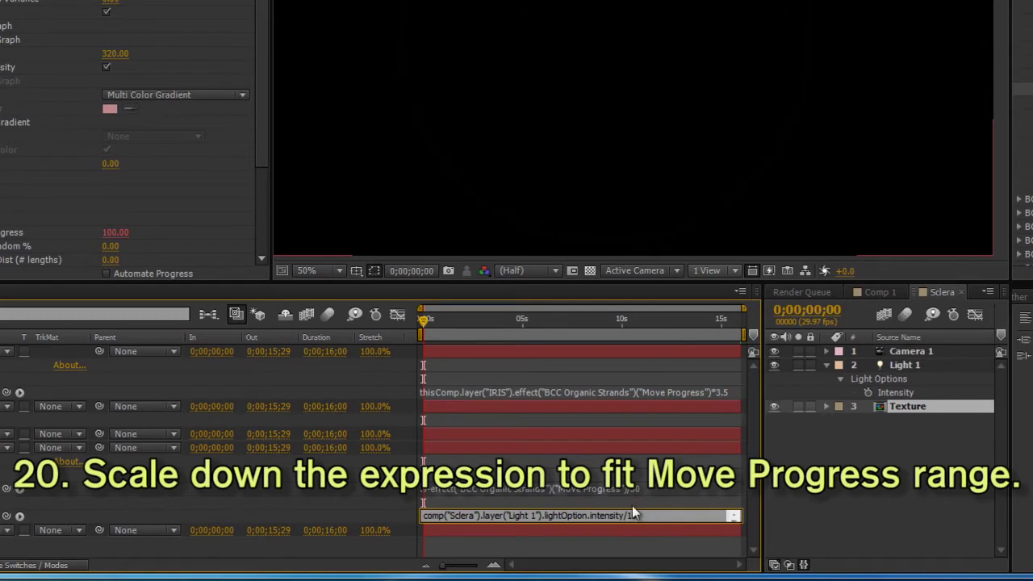
text(0)
click(443, 320)
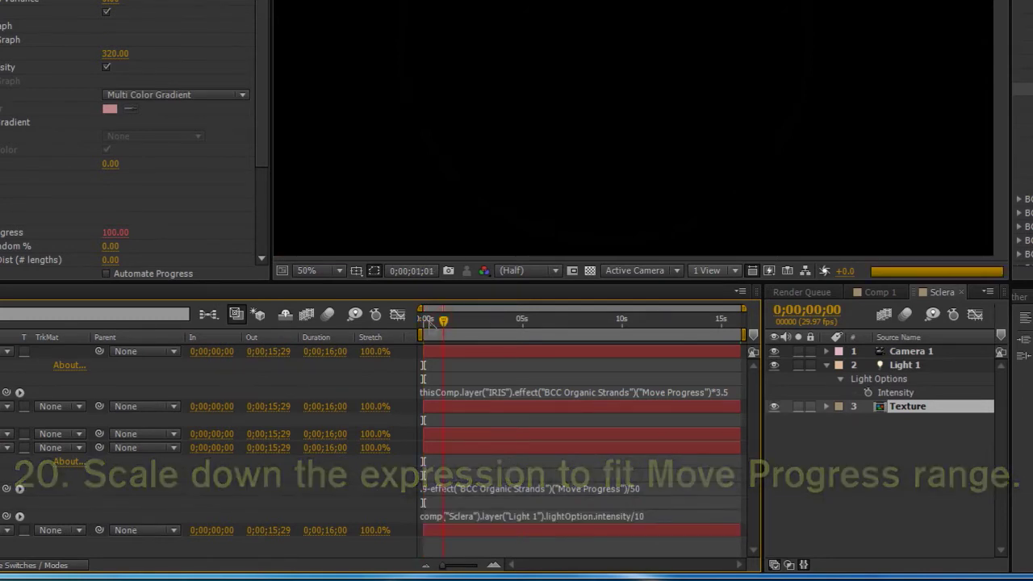
Prefix the IRIS layer's Move Progress expression with 30- so the light intensity is subtracted from 30, and close the Comp 3 timeline.
key(Home)
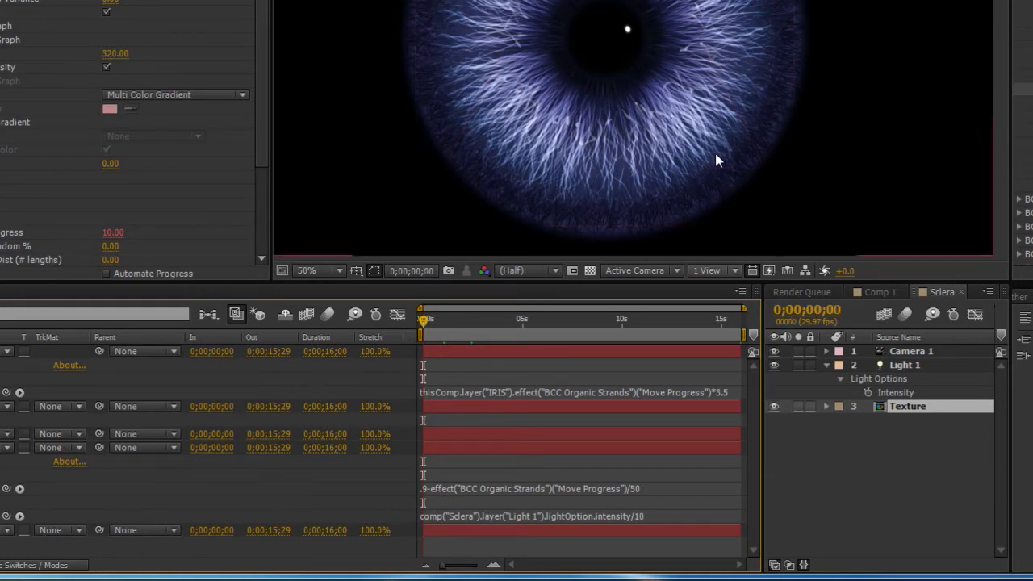
click(420, 515)
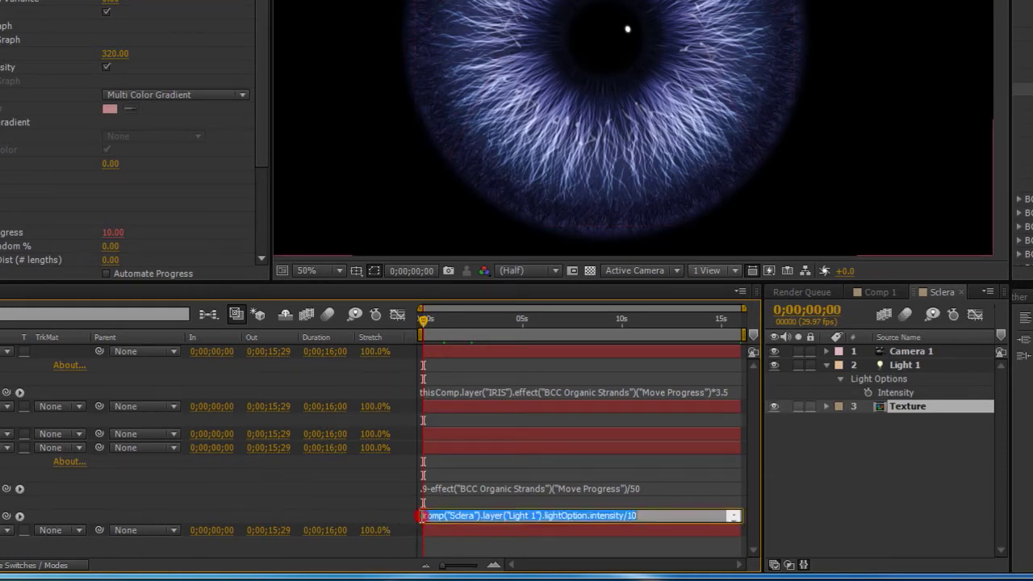
click(426, 518)
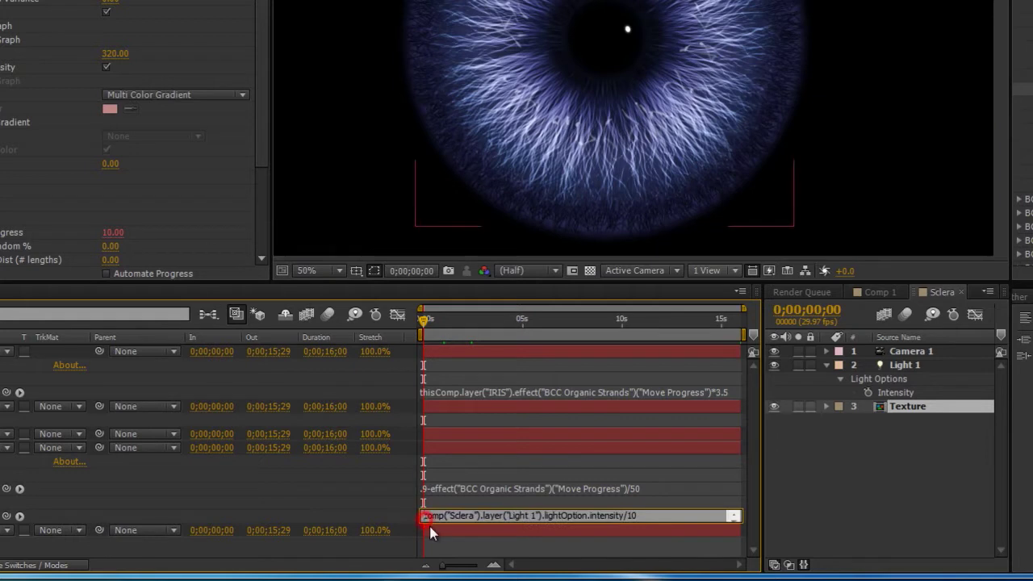
text(30*)
text(*)
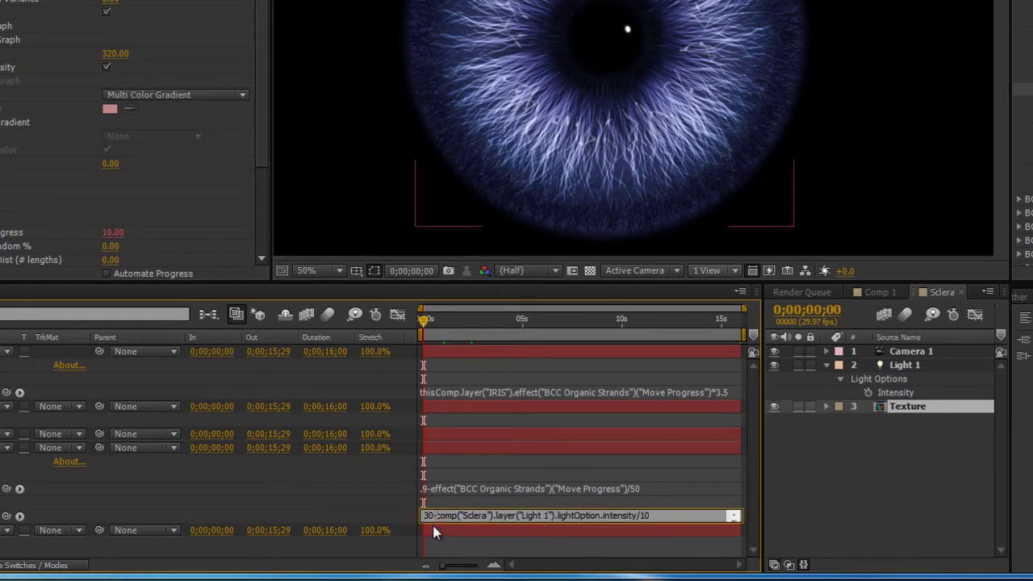
click(459, 323)
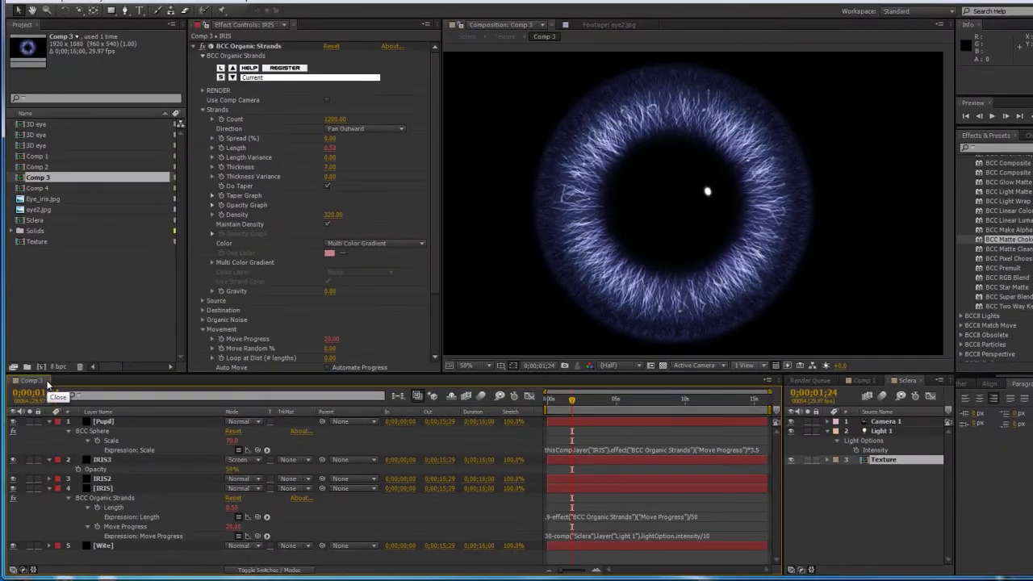
click(47, 382)
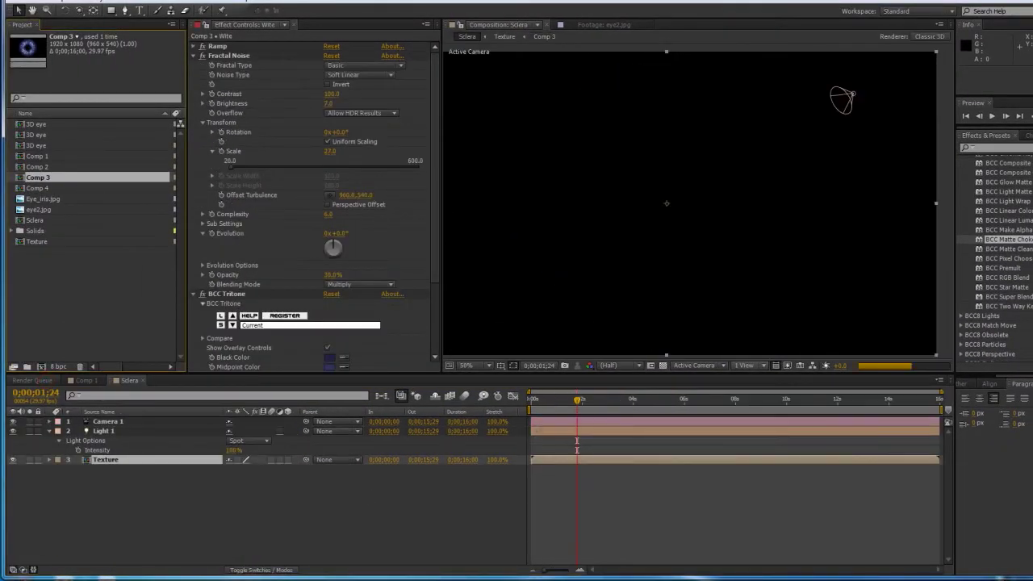
Test the iris response by varying Light 1's Intensity in Sclera, and return it to 100%.
click(233, 450)
drag(243, 451, 247, 450)
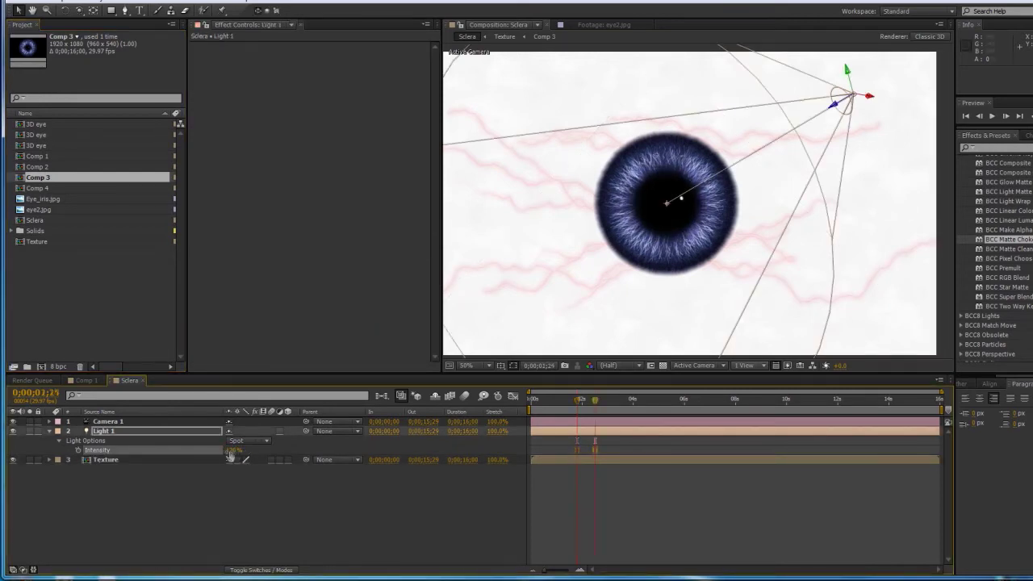
drag(230, 451, 267, 444)
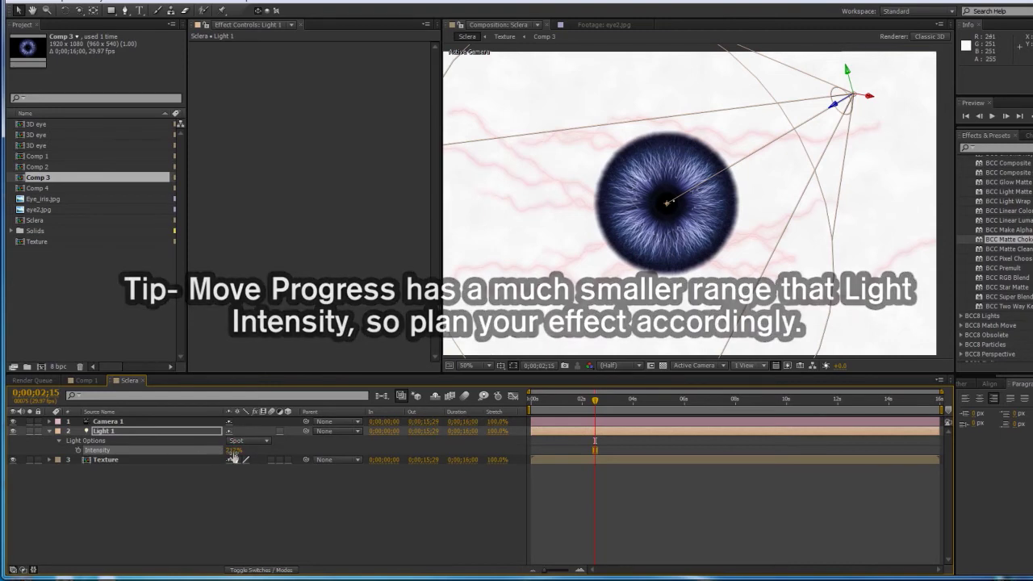
click(233, 452)
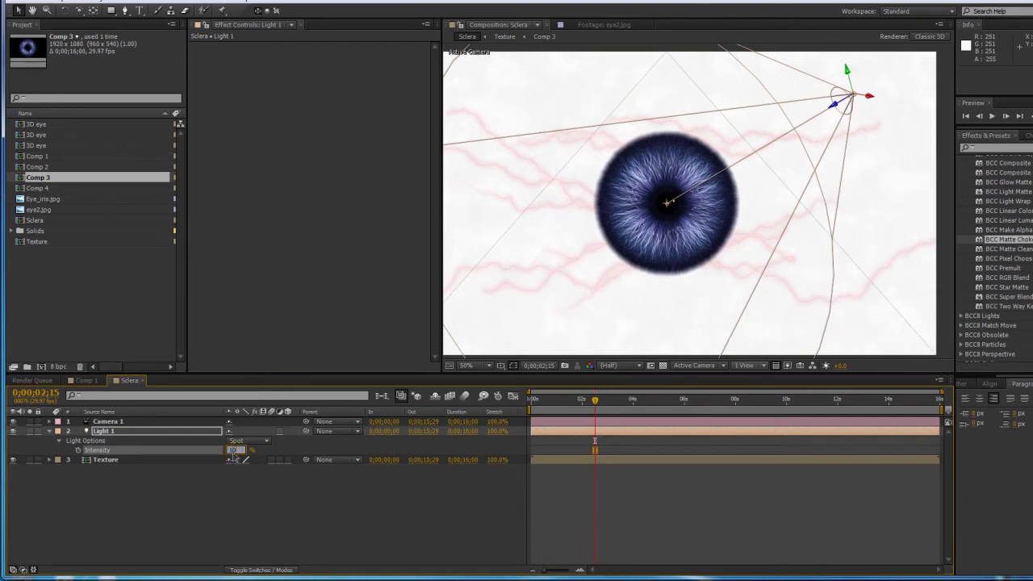
key(Return)
click(207, 490)
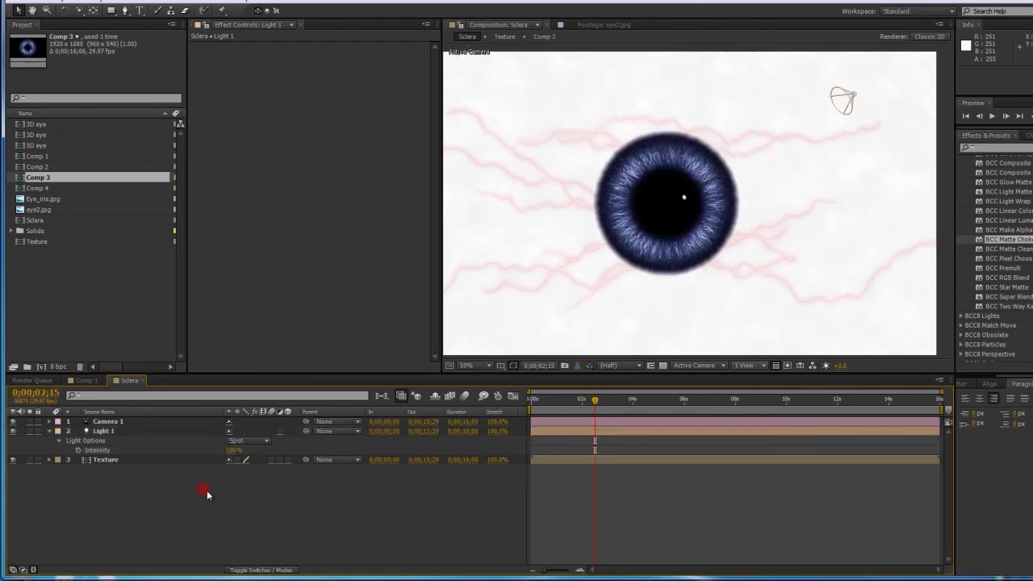
Apply the BCC Layer Deformer effect from BCC8 3D Objects to the Texture layer.
scroll(668, 236, down, 1)
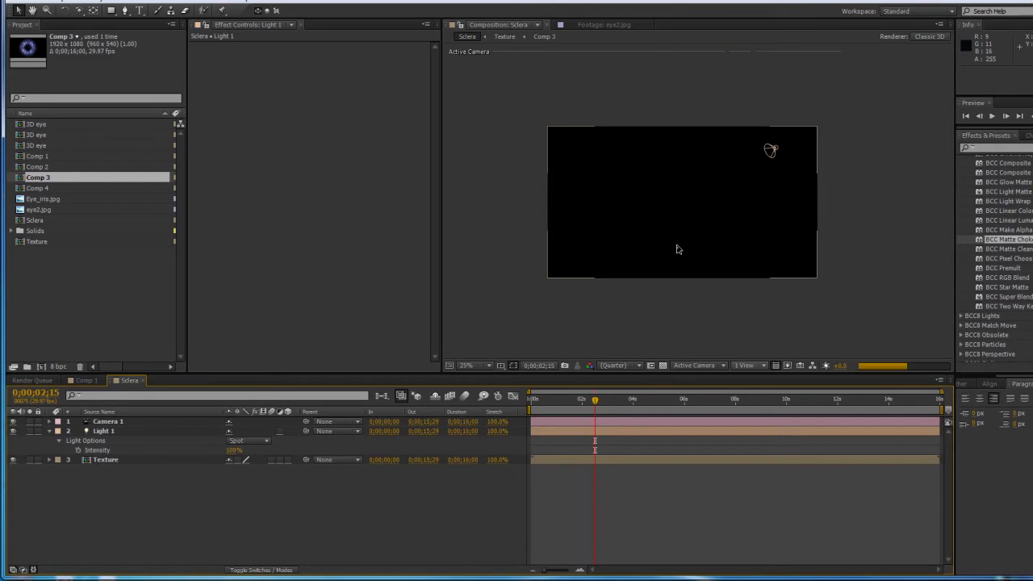
scroll(678, 249, up, 4)
scroll(678, 250, down, 2)
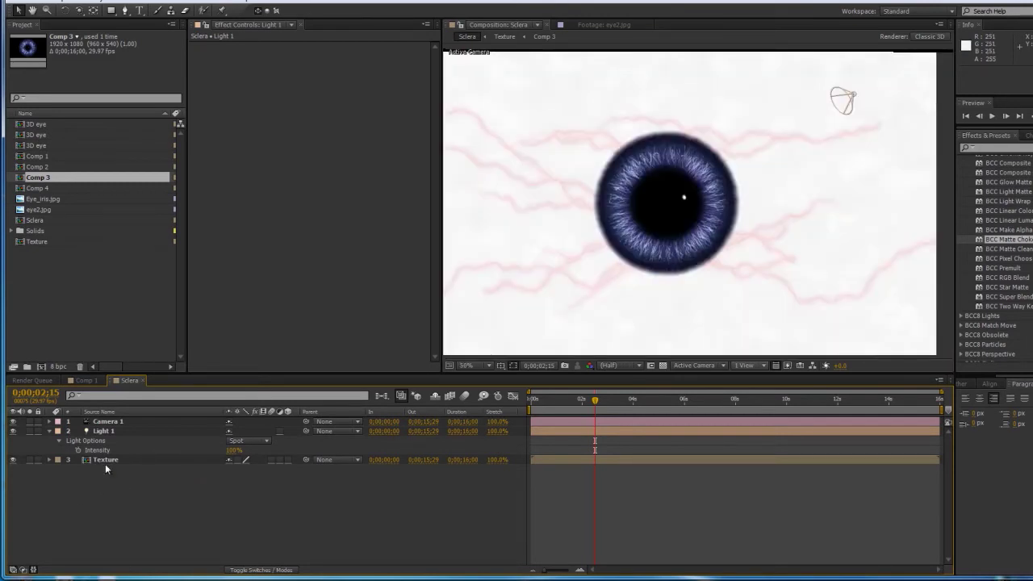
click(105, 460)
scroll(998, 264, up, 4)
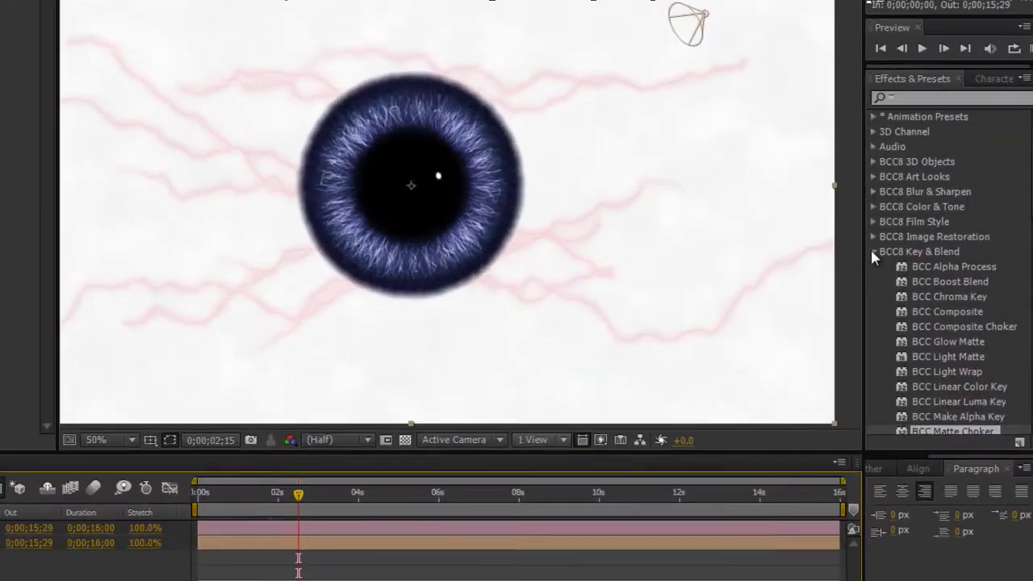
click(961, 246)
click(961, 188)
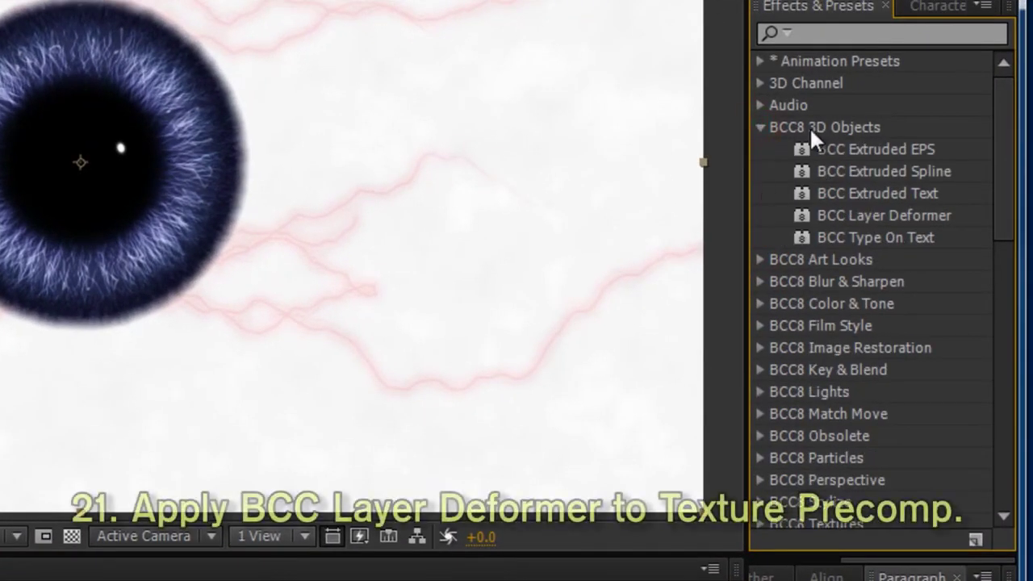
drag(886, 217, 0, 580)
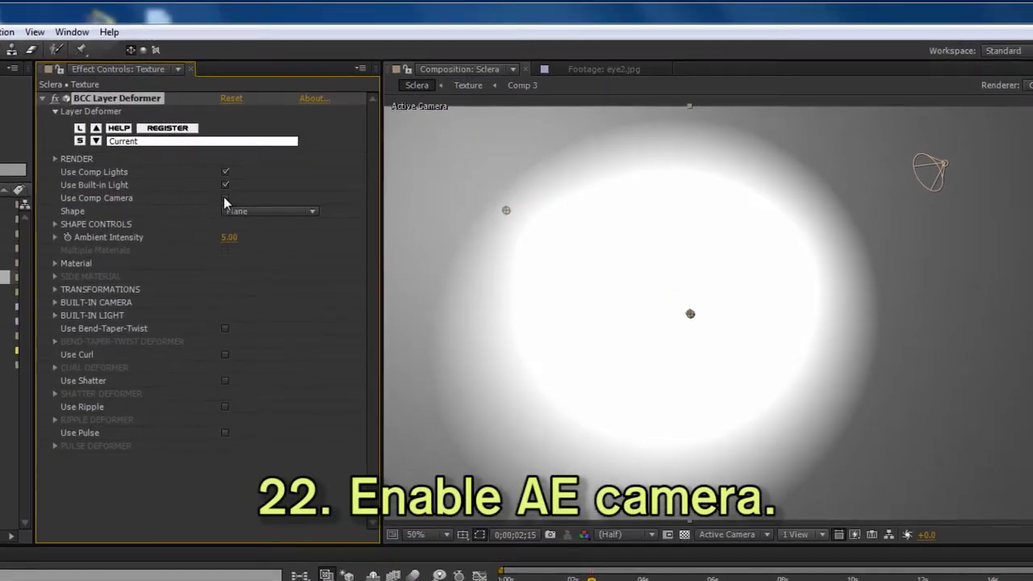
Enable Use Comp Camera and disable Use Comp Lights in the Layer Deformer.
click(313, 139)
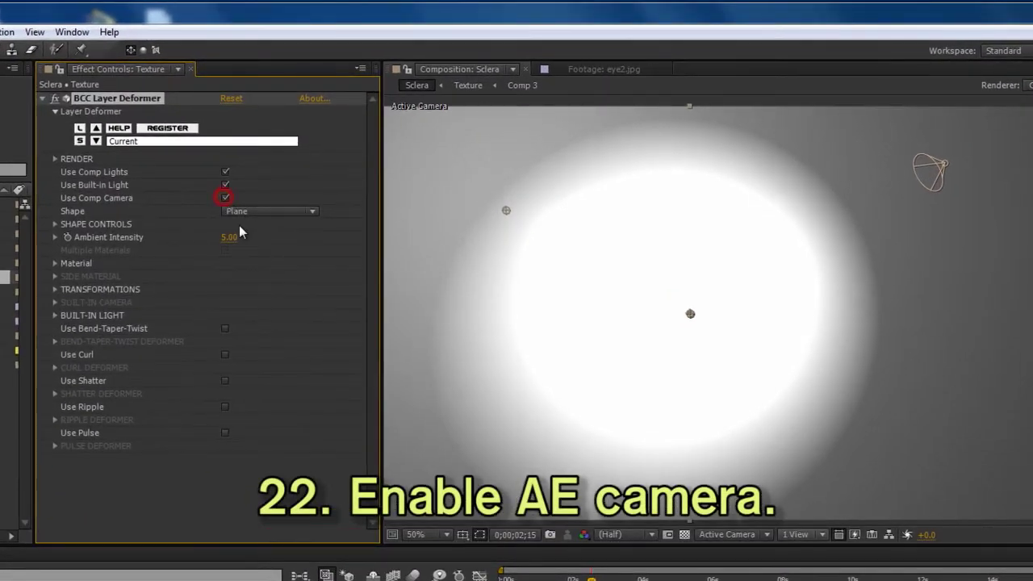
click(225, 172)
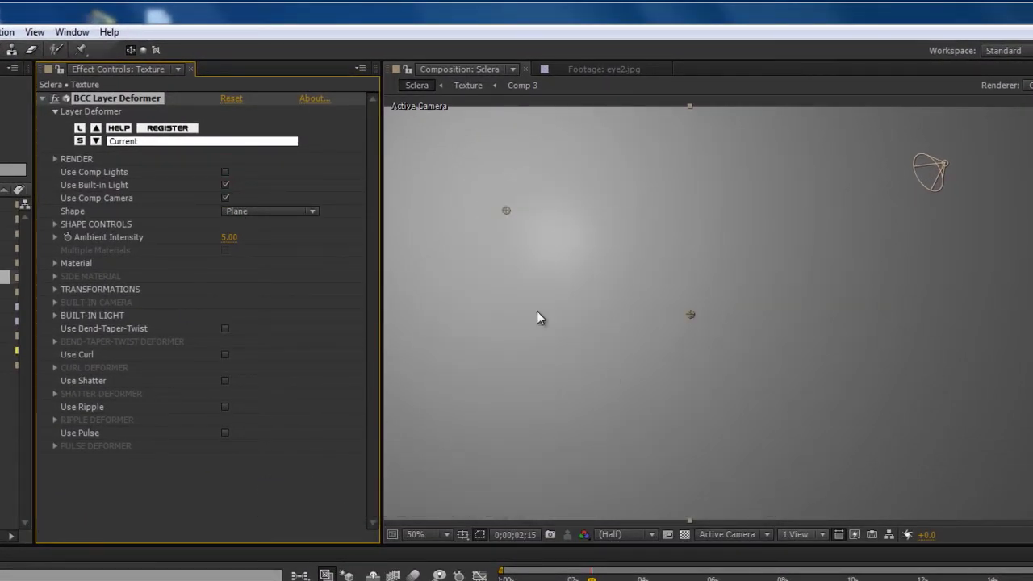
scroll(706, 276, down, 1)
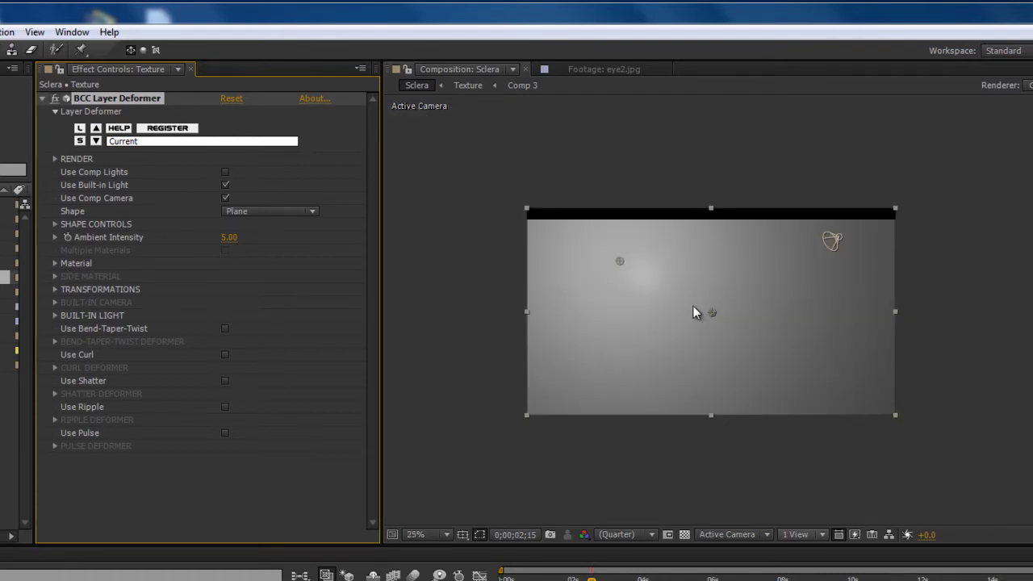
scroll(694, 306, up, 1)
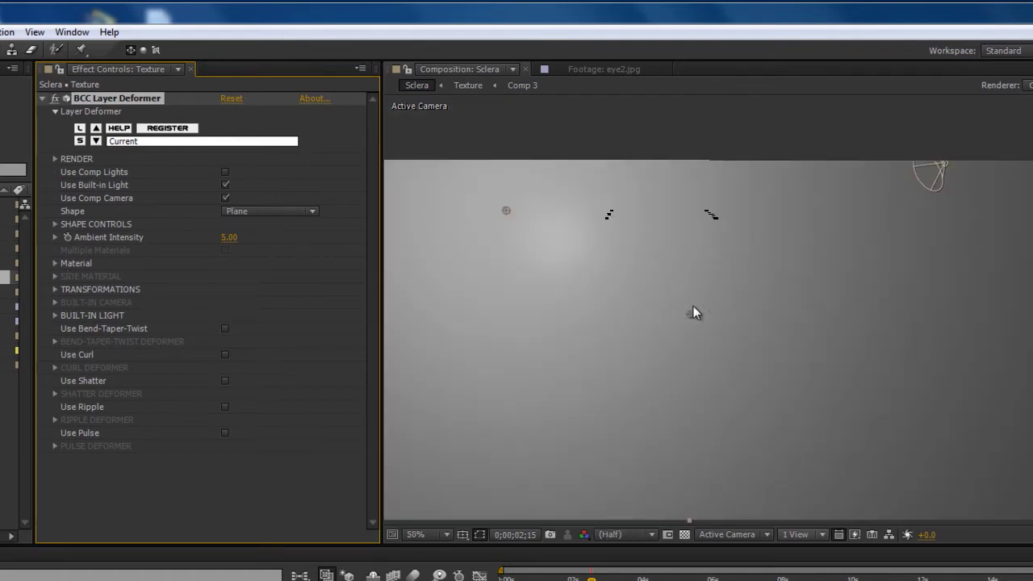
Set the Layer Deformer's Front Texture Layer to 3. Texture and its Shape to Sphere.
click(55, 264)
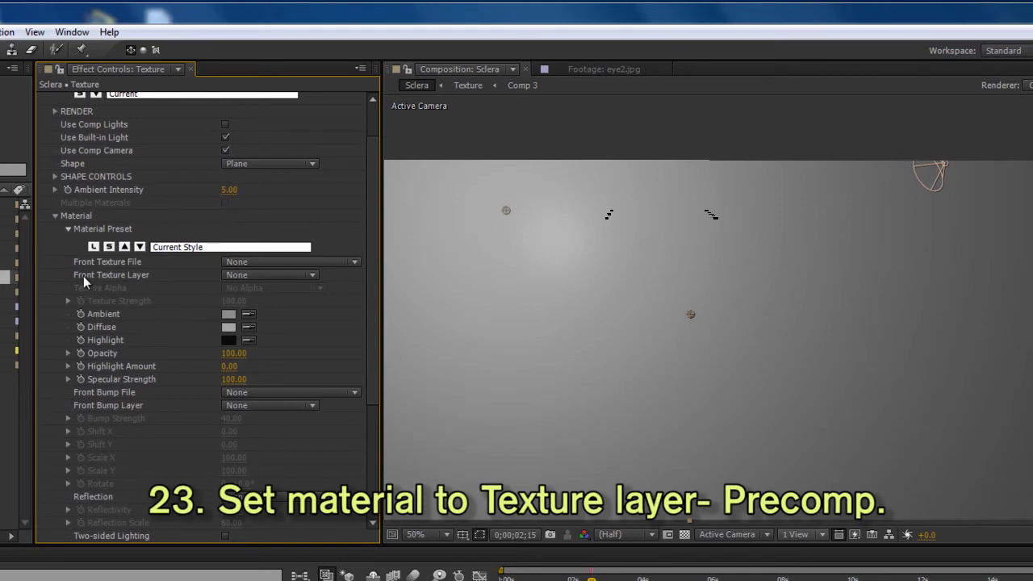
click(250, 276)
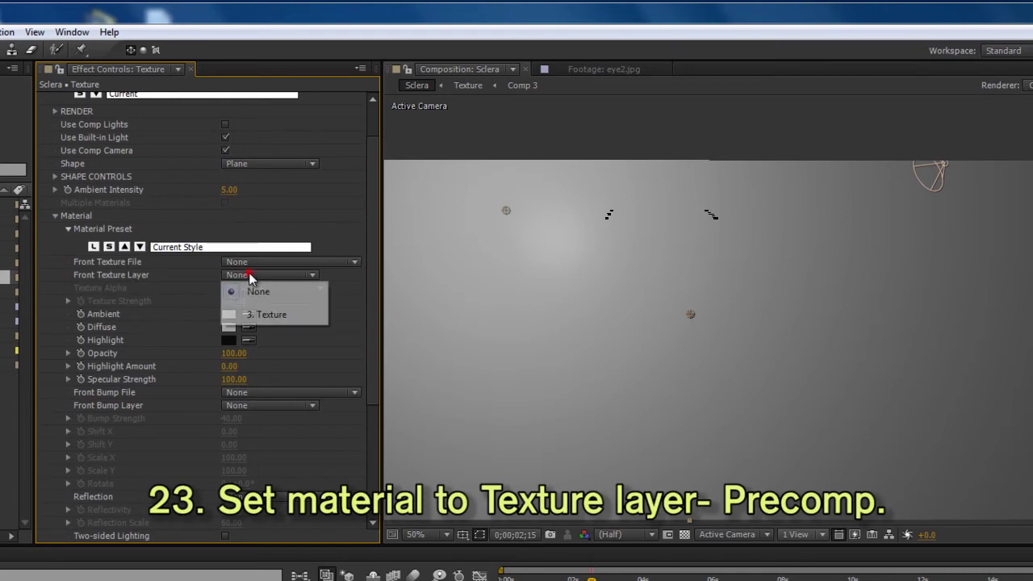
click(274, 315)
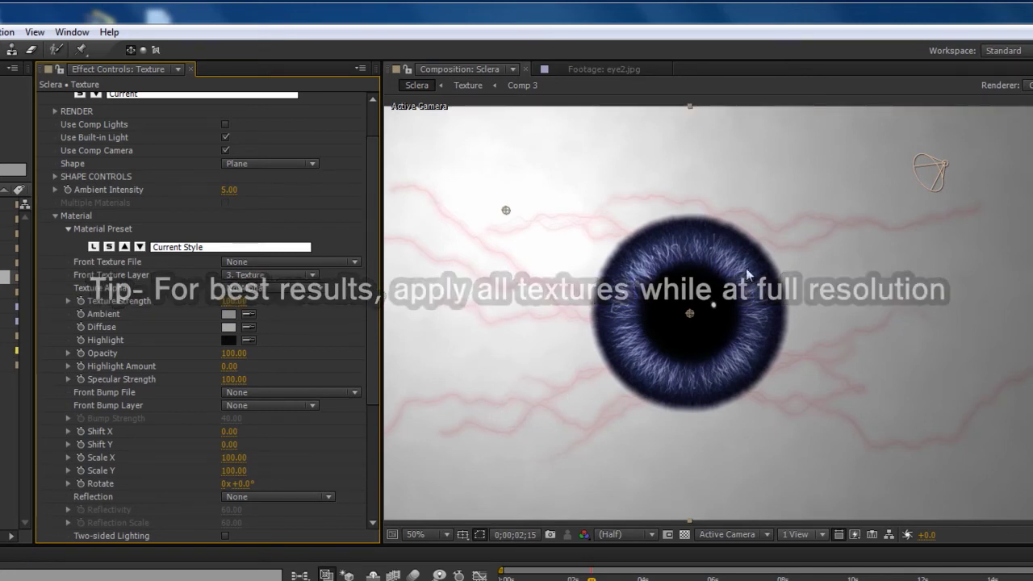
click(263, 161)
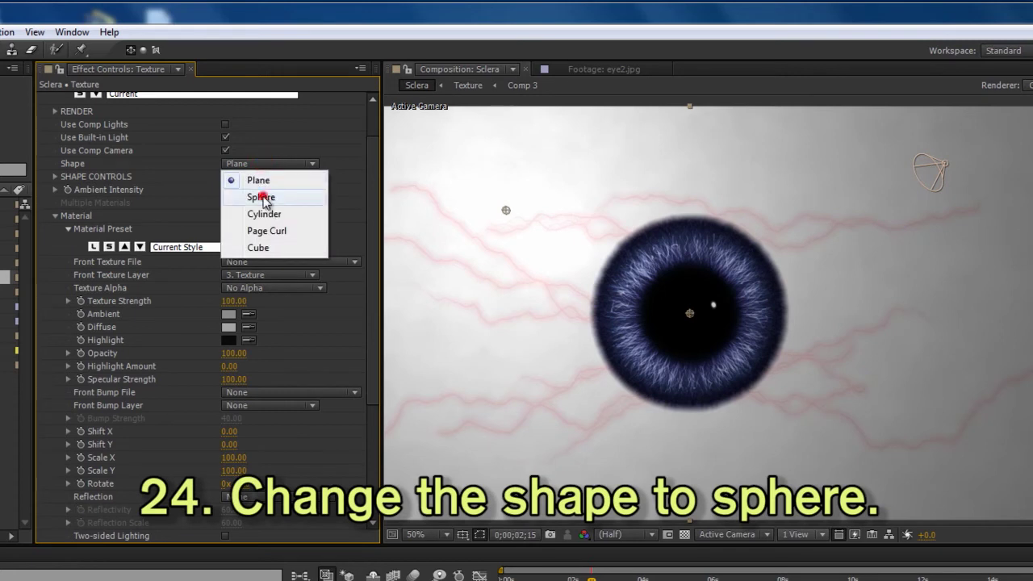
click(262, 199)
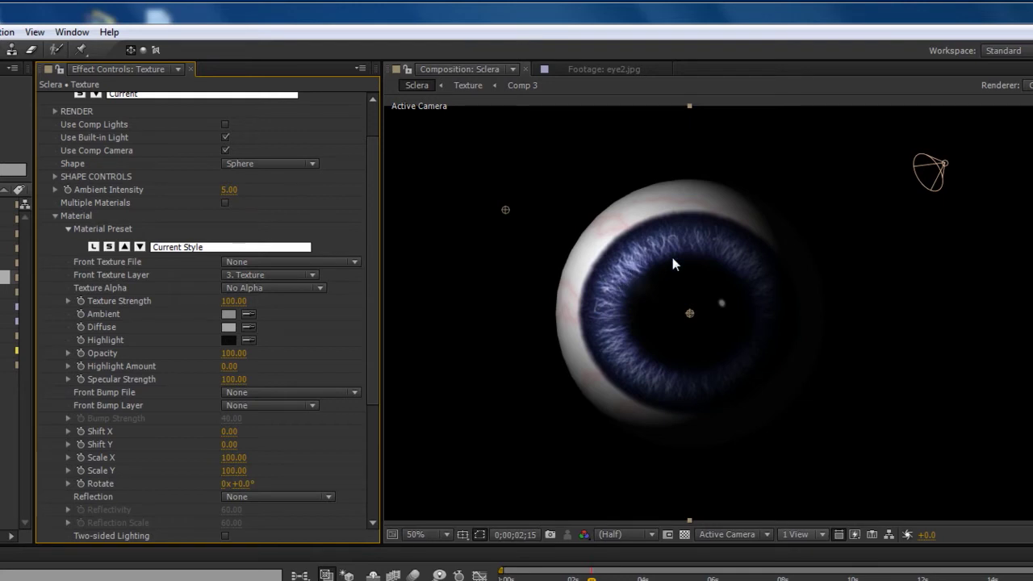
Reduce the material scale on the sphere to 74 for Scale X and 82 for Scale Y.
scroll(136, 435, down, 2)
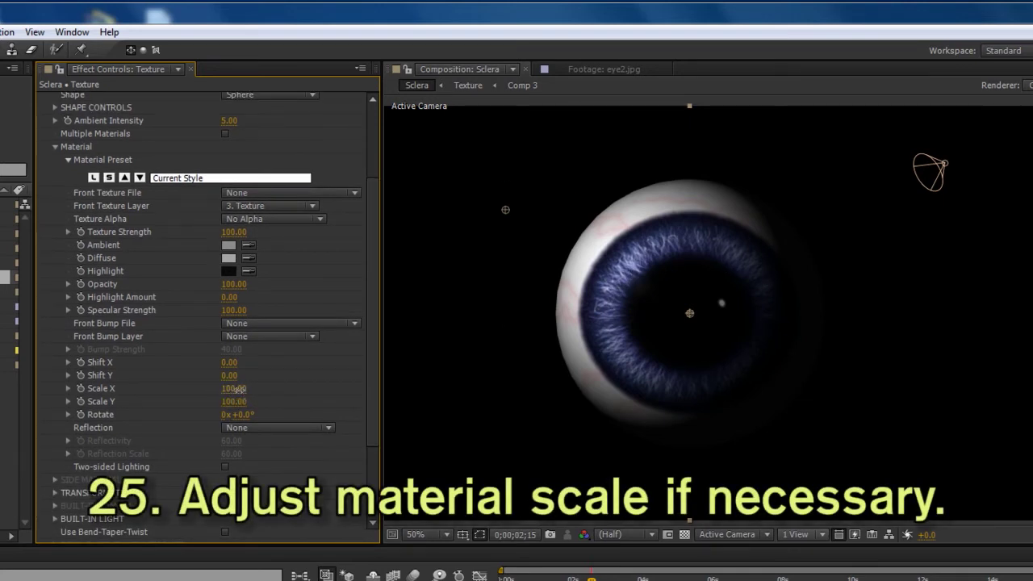
mouse_move(234, 389)
mouse_down()
mouse_move(219, 401)
mouse_move(221, 387)
mouse_up()
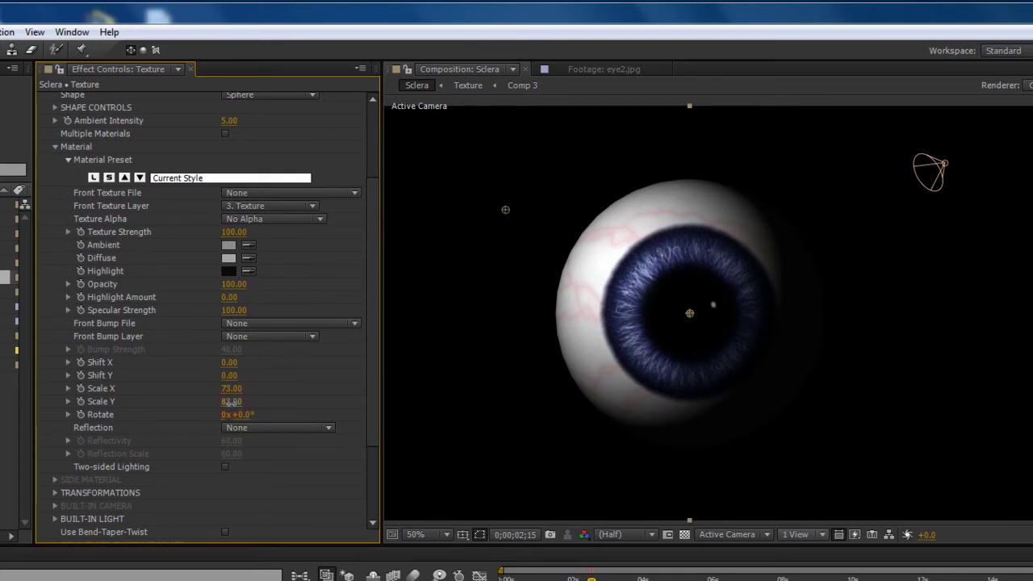
drag(227, 402, 228, 402)
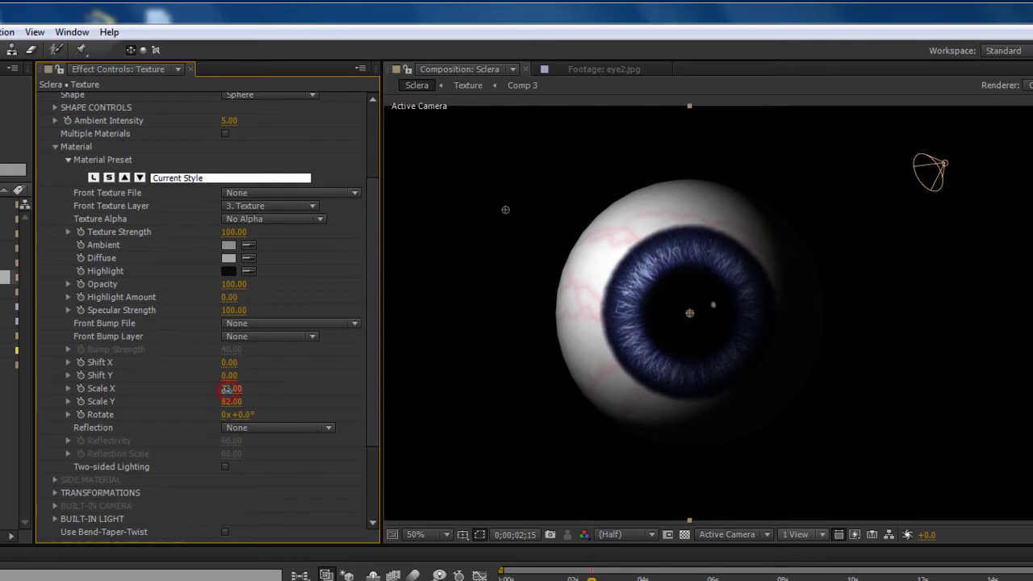
drag(226, 390, 226, 389)
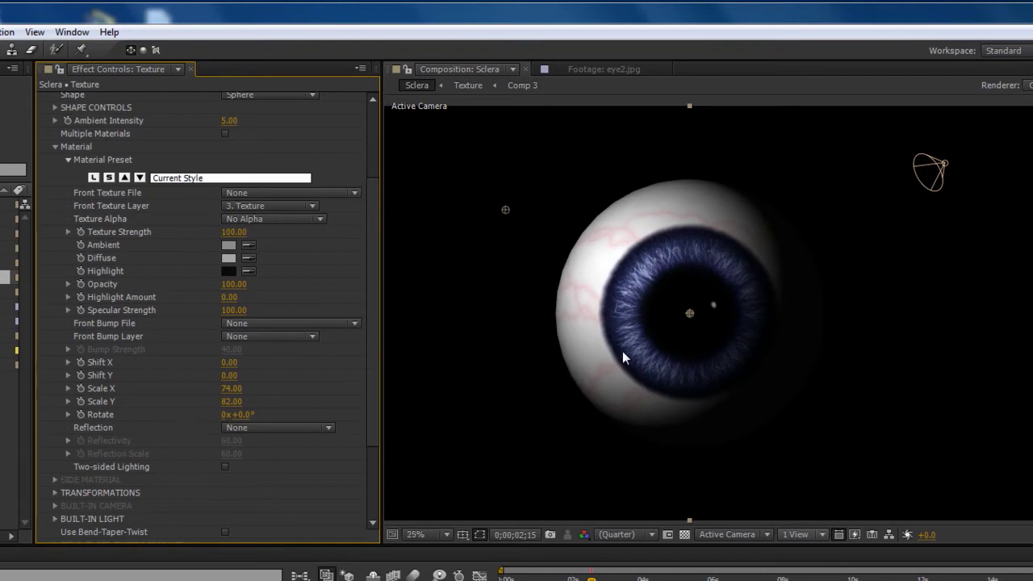
scroll(622, 351, up, 1)
Switch the Layer Deformer from its built-in light to the comp lights and move Light 1 to the upper left of the eyeball.
scroll(251, 297, up, 3)
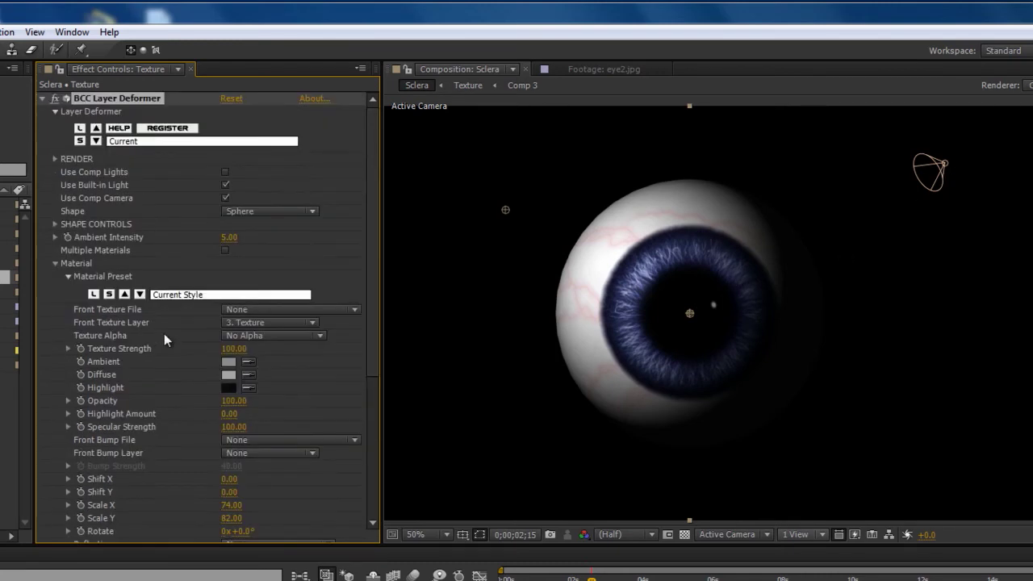
click(226, 184)
click(225, 172)
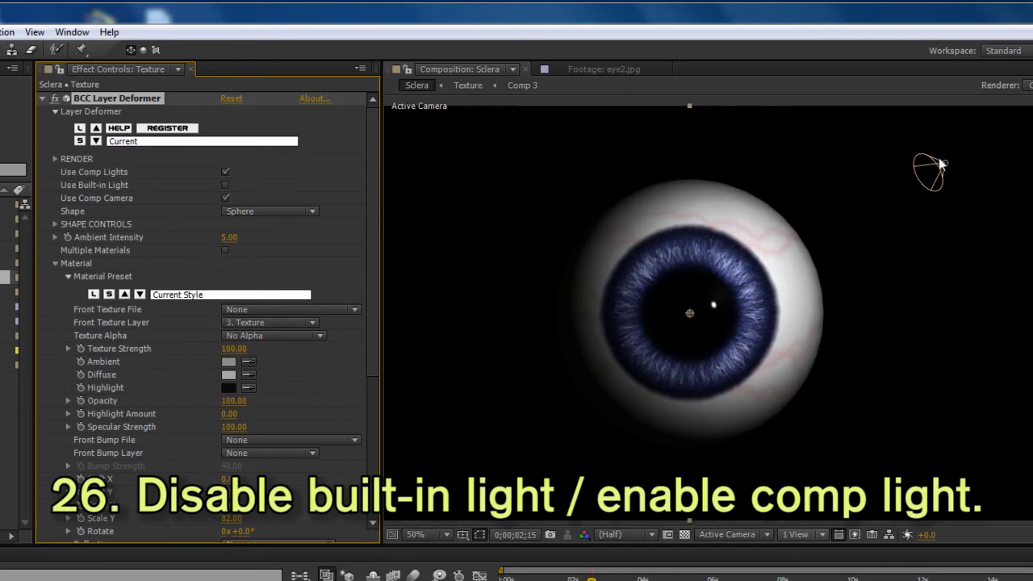
mouse_move(944, 161)
mouse_down()
mouse_move(549, 154)
mouse_move(447, 463)
mouse_move(836, 392)
mouse_move(768, 133)
mouse_move(438, 177)
mouse_move(847, 213)
mouse_move(968, 186)
mouse_move(498, 163)
mouse_up()
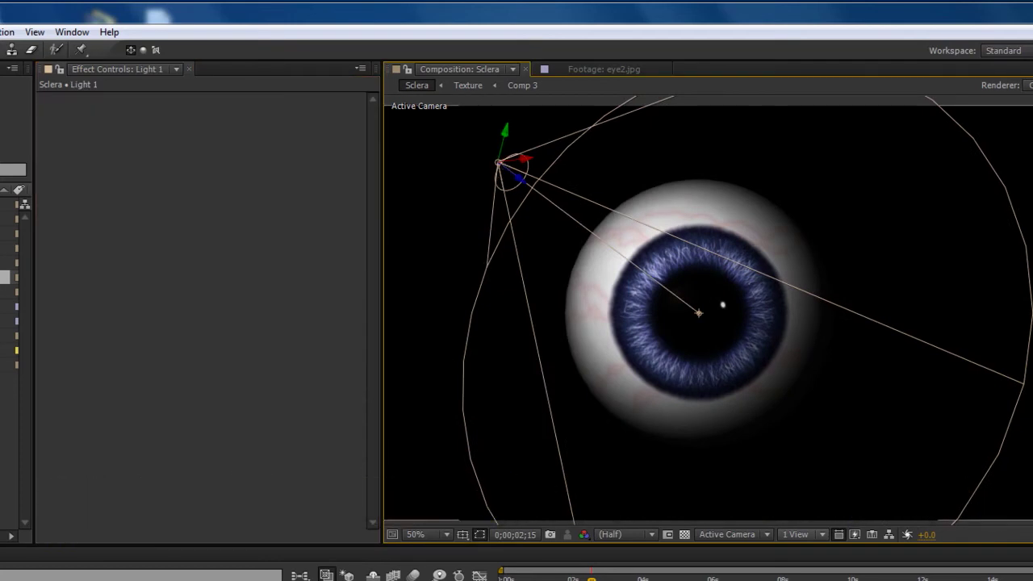
Set the Texture layer's material Highlight color in the Layer Deformer to white, FFFFFF.
key(ctrl+Down)
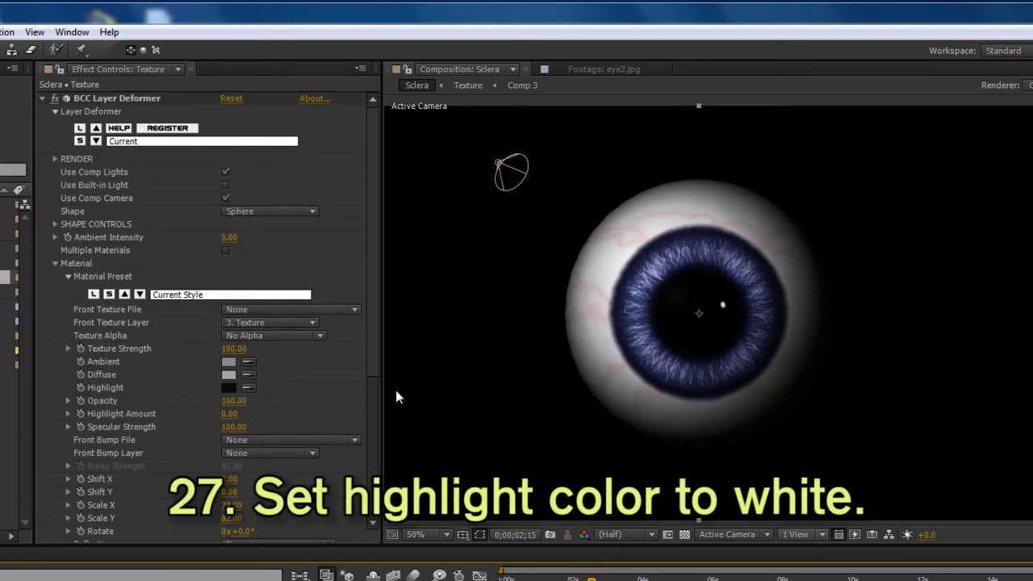
click(229, 389)
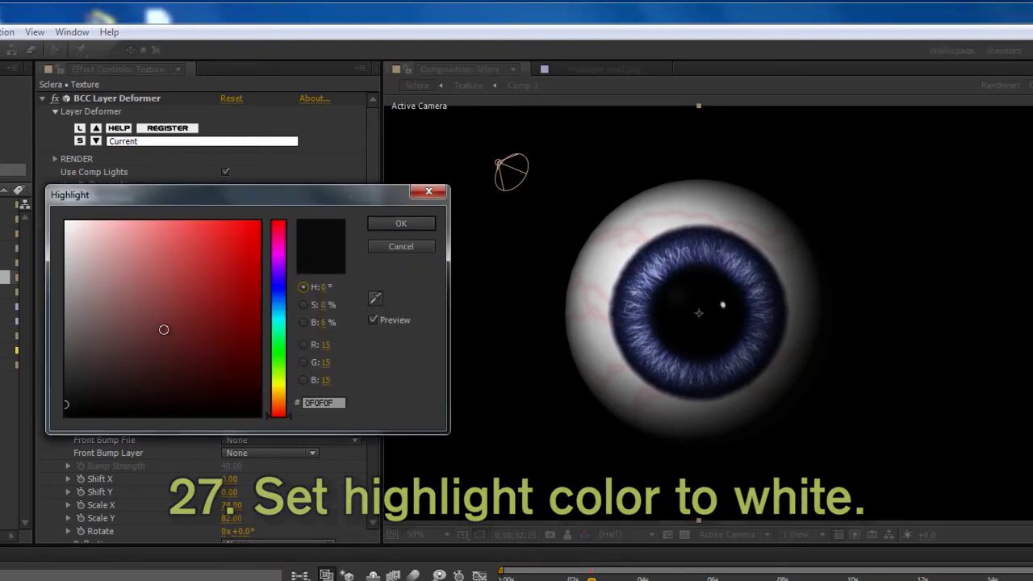
drag(75, 246, 65, 231)
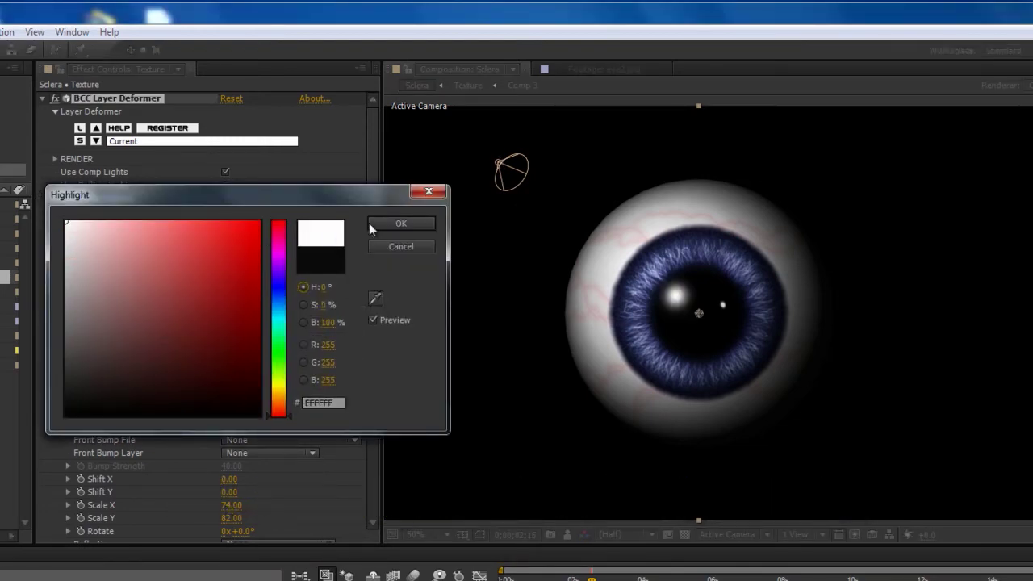
click(391, 223)
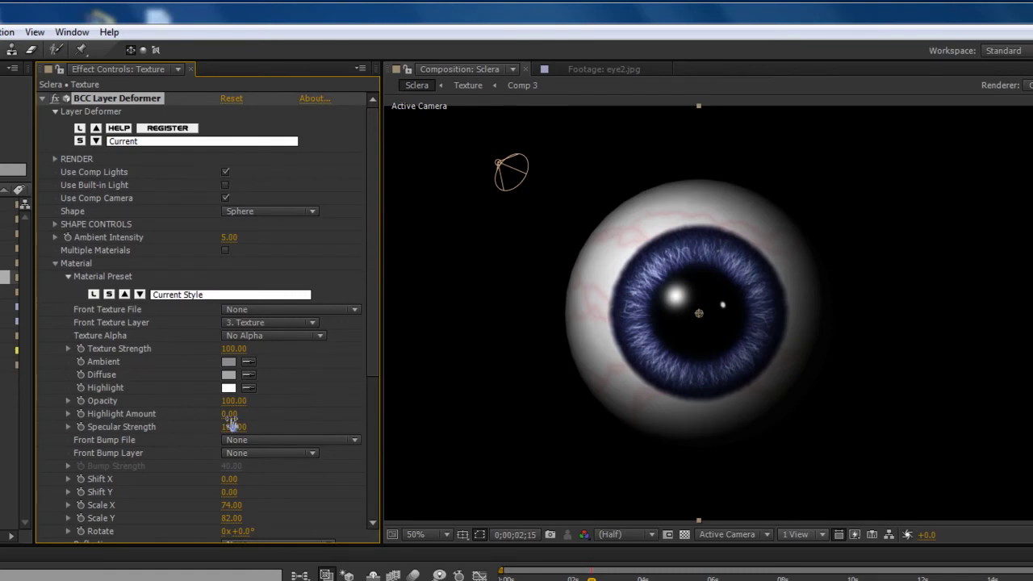
Set the Layer Deformer's render Smoothness to 100 on the Texture layer.
drag(243, 414, 264, 404)
mouse_move(497, 165)
mouse_down()
mouse_move(420, 240)
mouse_move(802, 447)
mouse_move(743, 307)
mouse_move(590, 144)
mouse_move(291, 129)
mouse_move(657, 143)
mouse_move(573, 101)
mouse_move(1032, 146)
mouse_move(590, 196)
mouse_move(532, 115)
mouse_move(557, 162)
mouse_move(548, 159)
mouse_up()
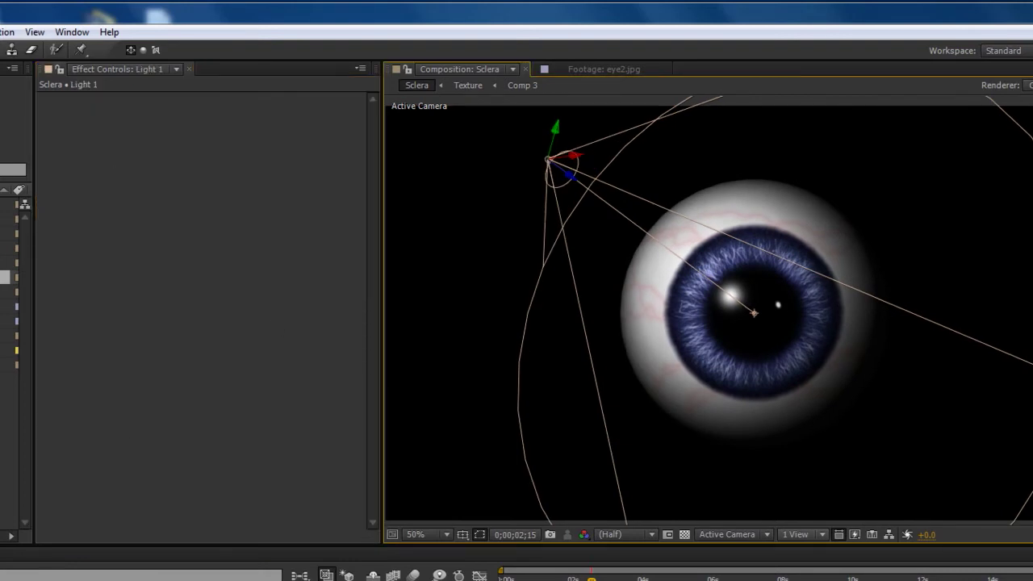
click(727, 339)
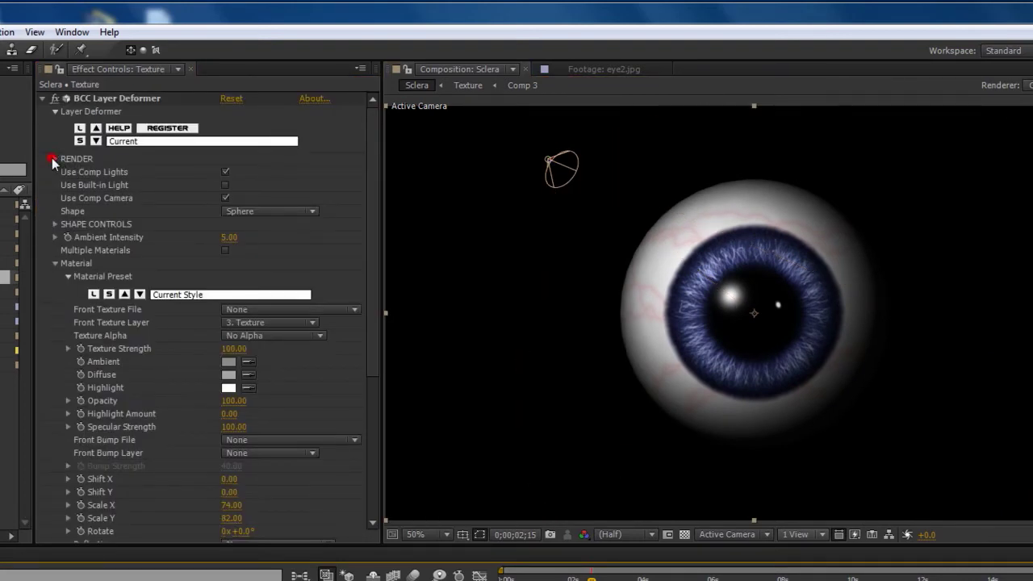
click(53, 160)
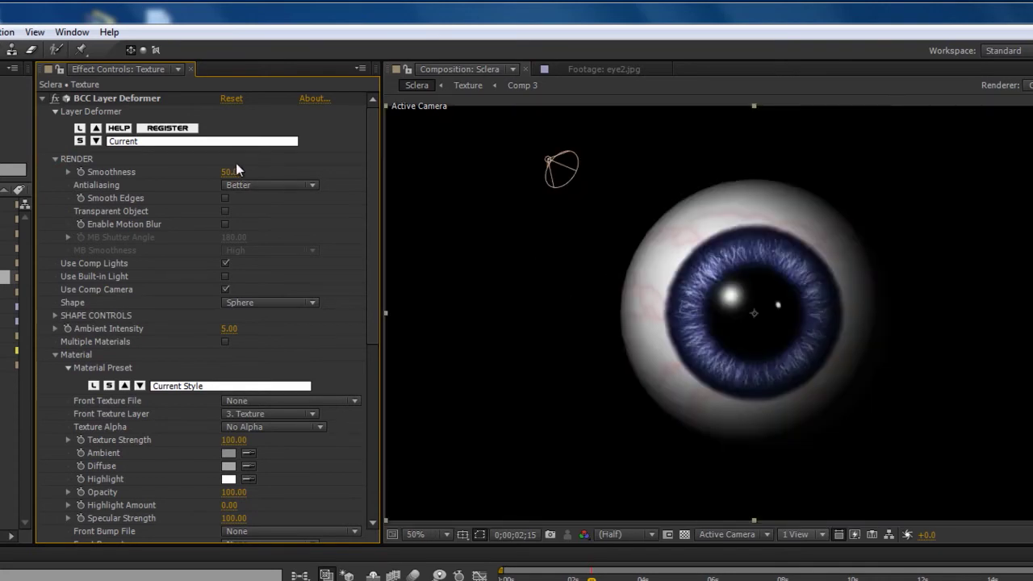
click(232, 170)
text(100)
key(Return)
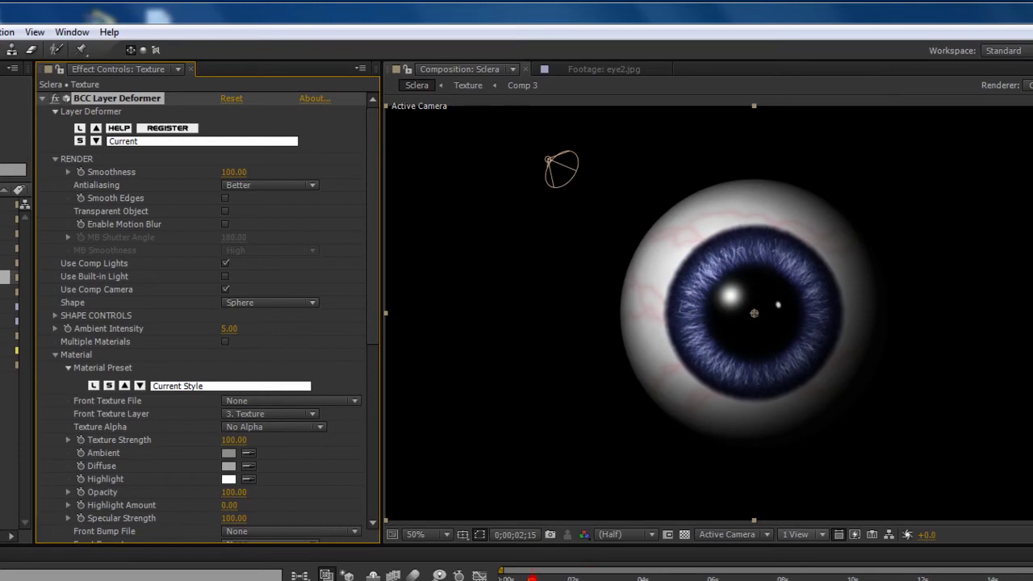
At 0;00;02;03, move Light 1 further up and away from the eyeball and orbit the camera around the eye.
click(532, 578)
drag(532, 578, 578, 578)
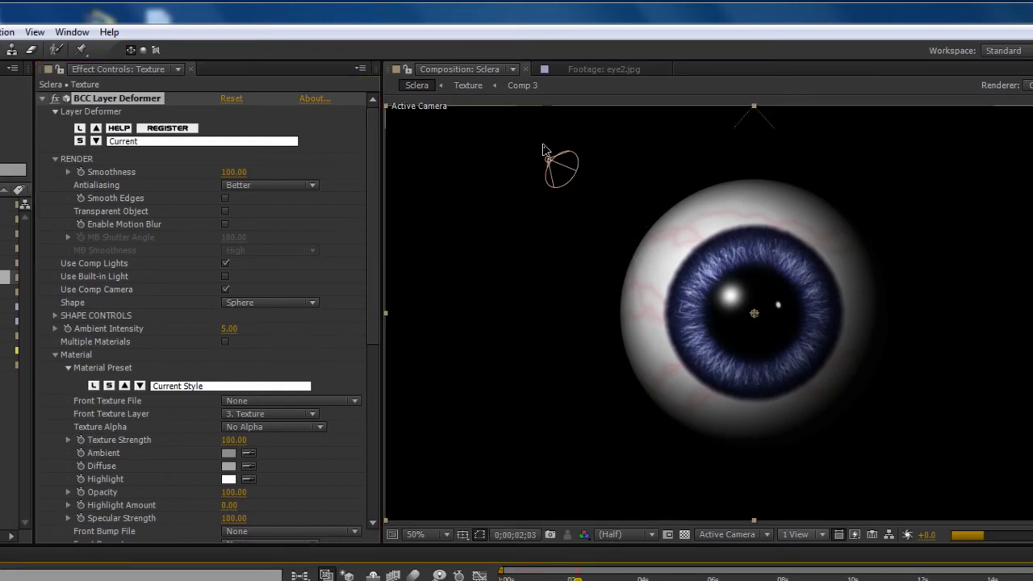
drag(549, 160, 526, 131)
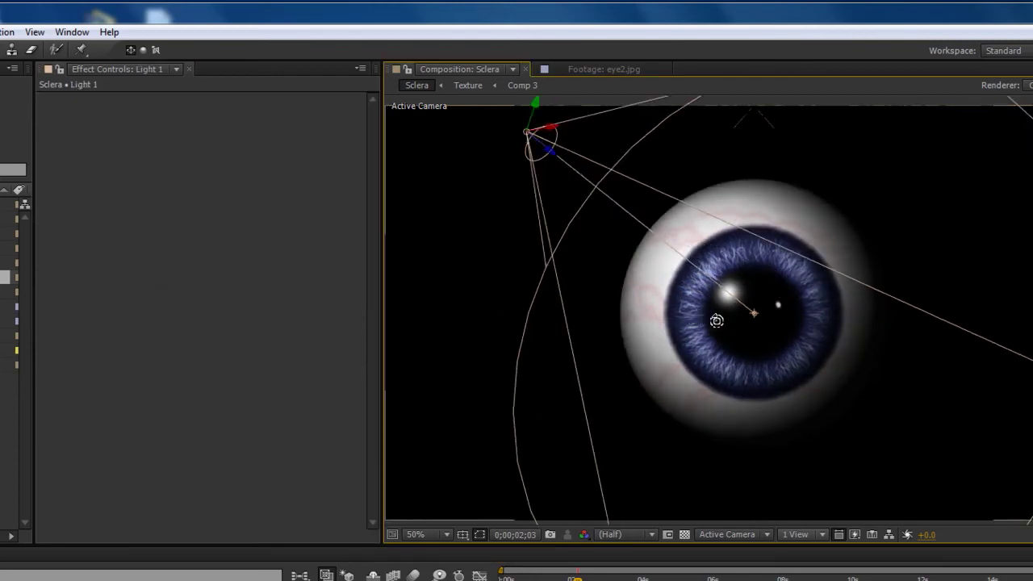
drag(755, 326, 717, 338)
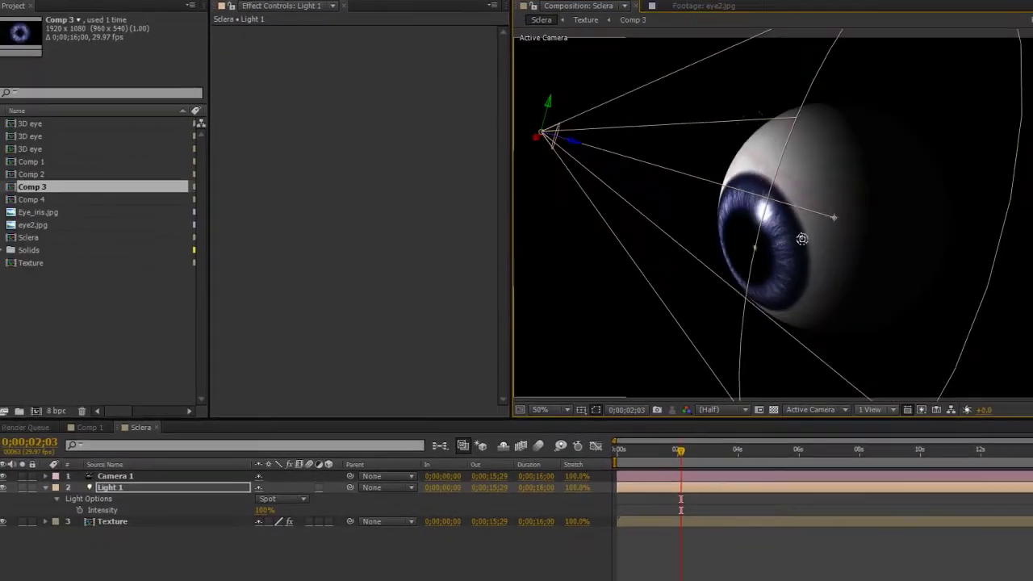
drag(802, 239, 831, 222)
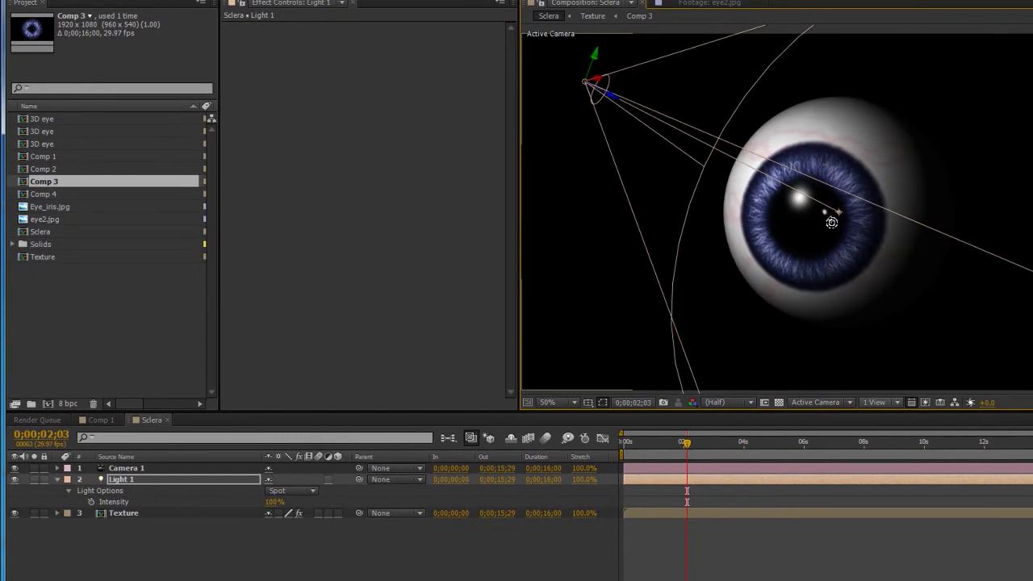
click(139, 513)
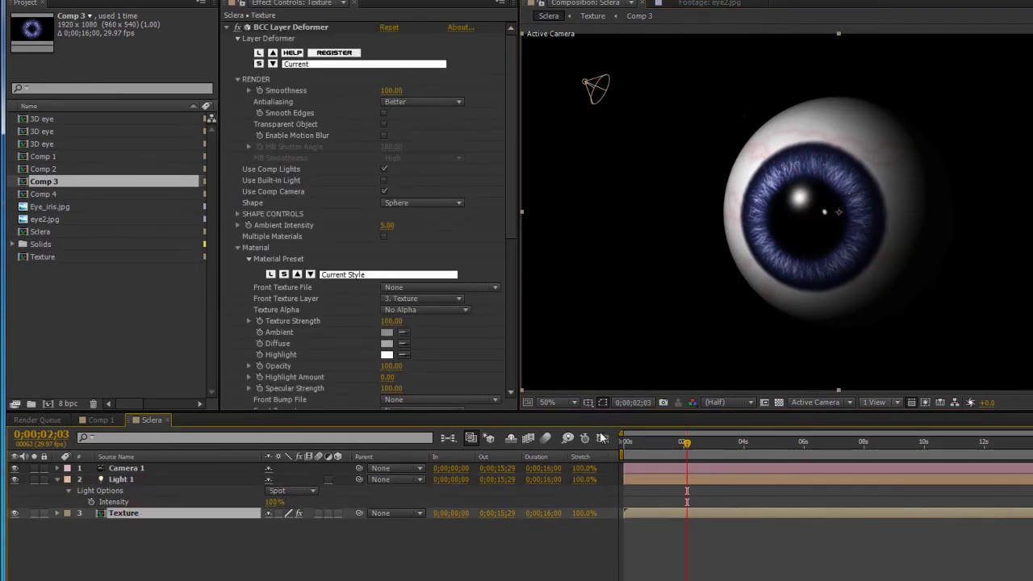
Keyframe Light 1's Intensity at 100% at 0;00;02;03 and 250% at 0;00;00;05.
click(91, 502)
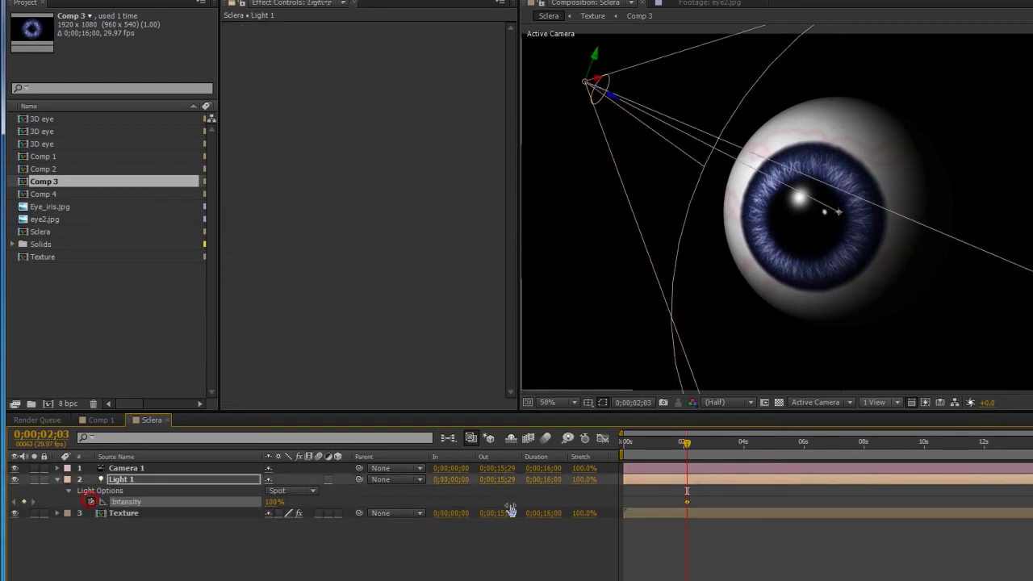
click(628, 442)
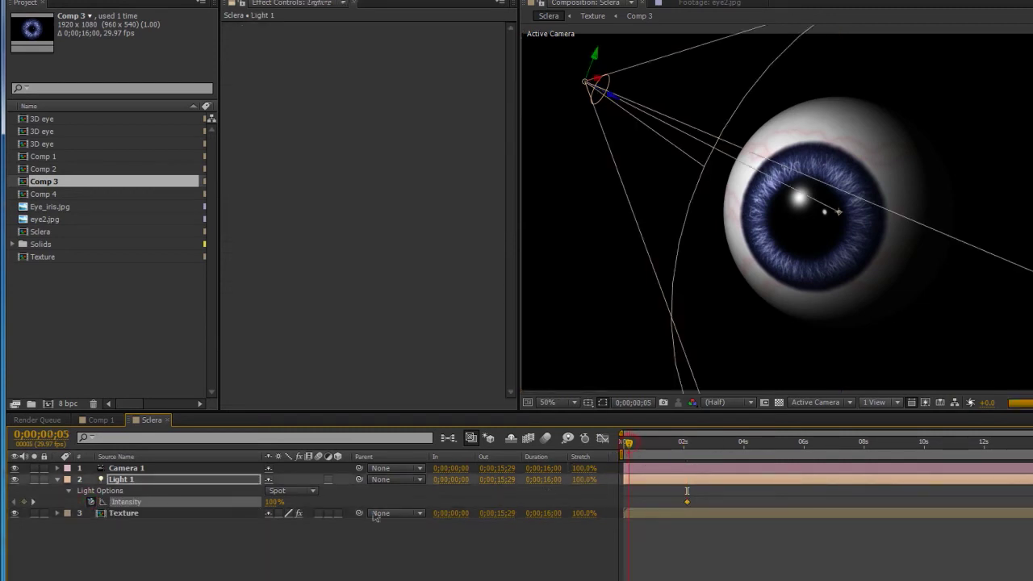
click(274, 502)
text(250)
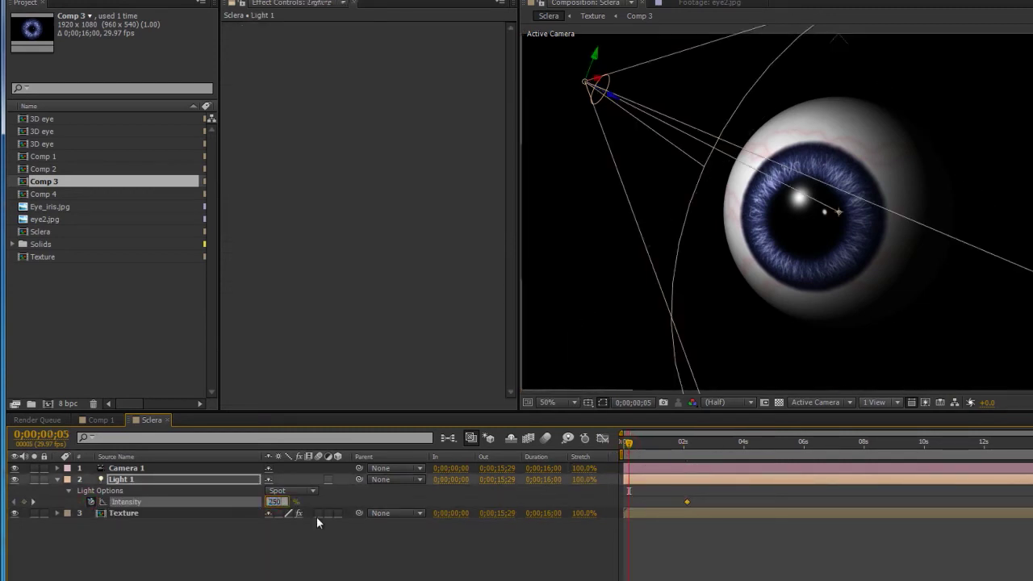
key(Return)
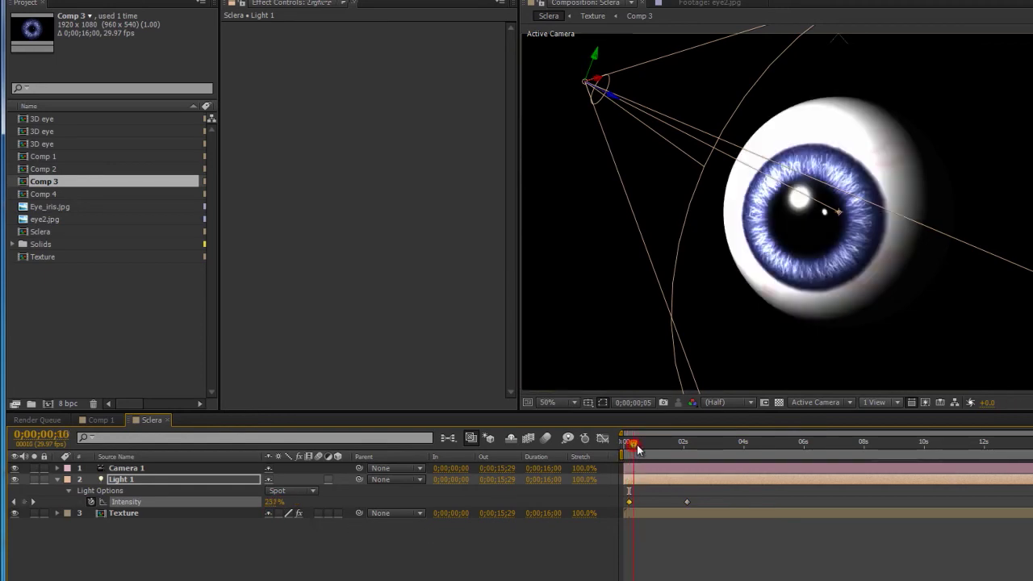
Examine the iris at 0;00;00;10 and 0;00;01;06 of the intensity animation, orbiting the camera to view it from another angle.
click(635, 443)
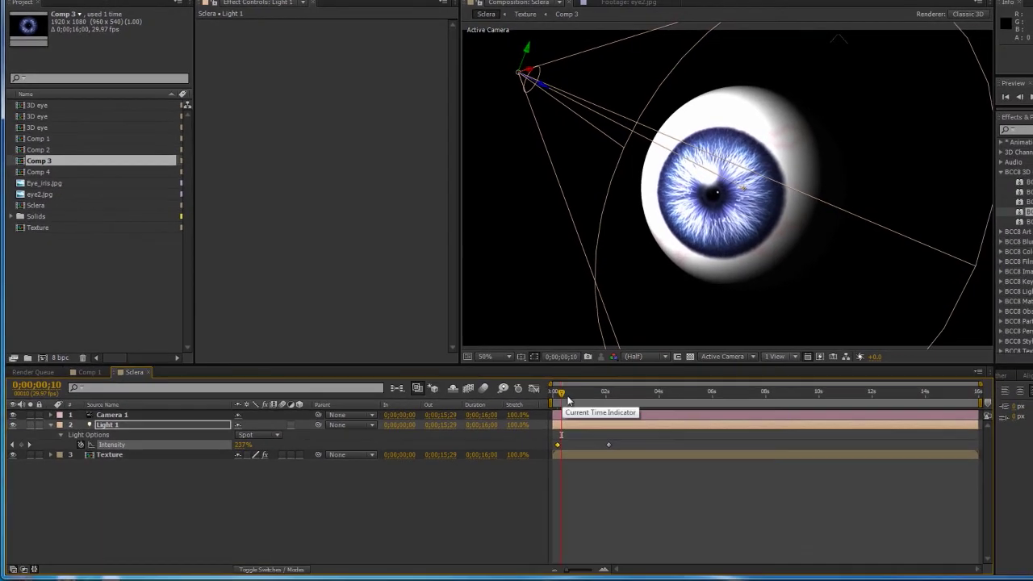
click(662, 450)
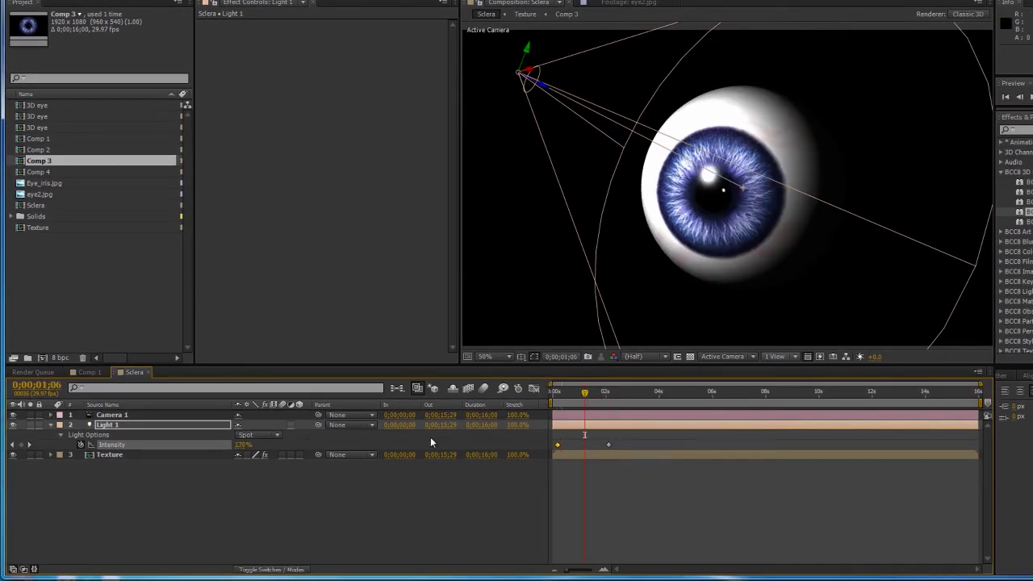
mouse_move(675, 218)
mouse_down()
mouse_move(673, 228)
mouse_move(683, 212)
mouse_move(683, 229)
mouse_move(699, 215)
mouse_move(676, 240)
mouse_move(694, 226)
mouse_up()
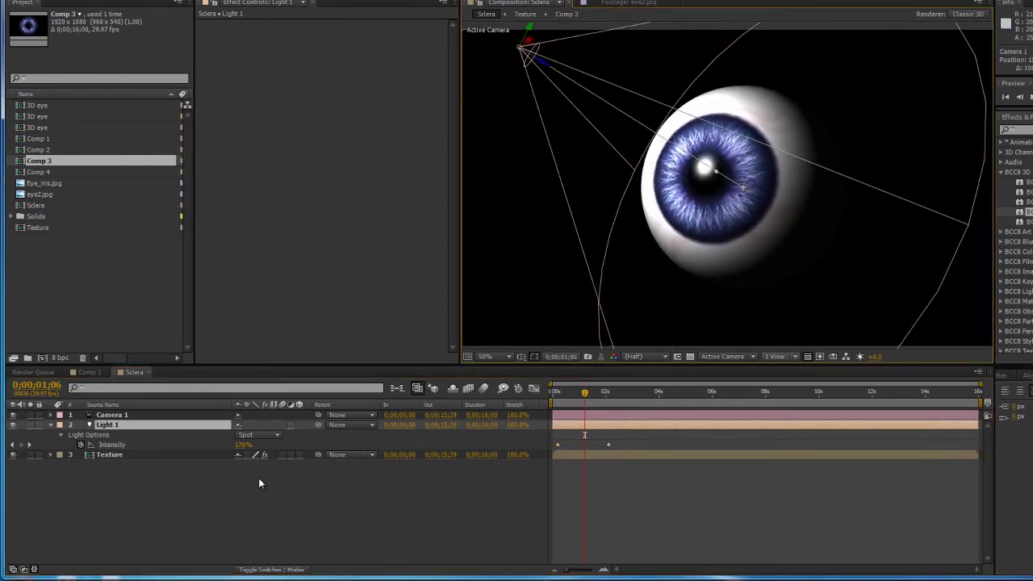
Add a second light to the Sclera composition with Light Type Point and a light blue color.
right_click(208, 486)
mouse_move(234, 493)
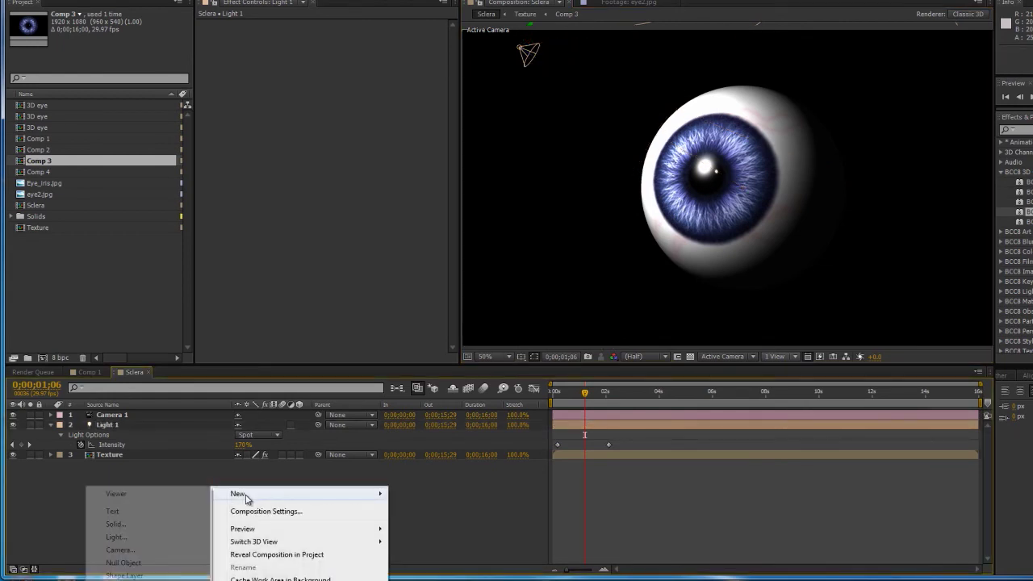
click(121, 536)
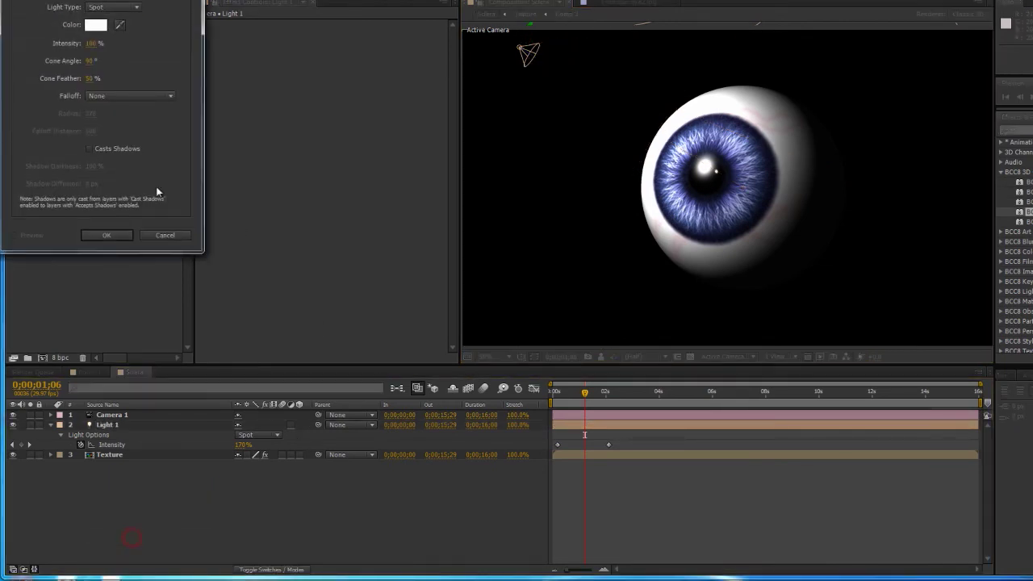
click(107, 8)
click(105, 46)
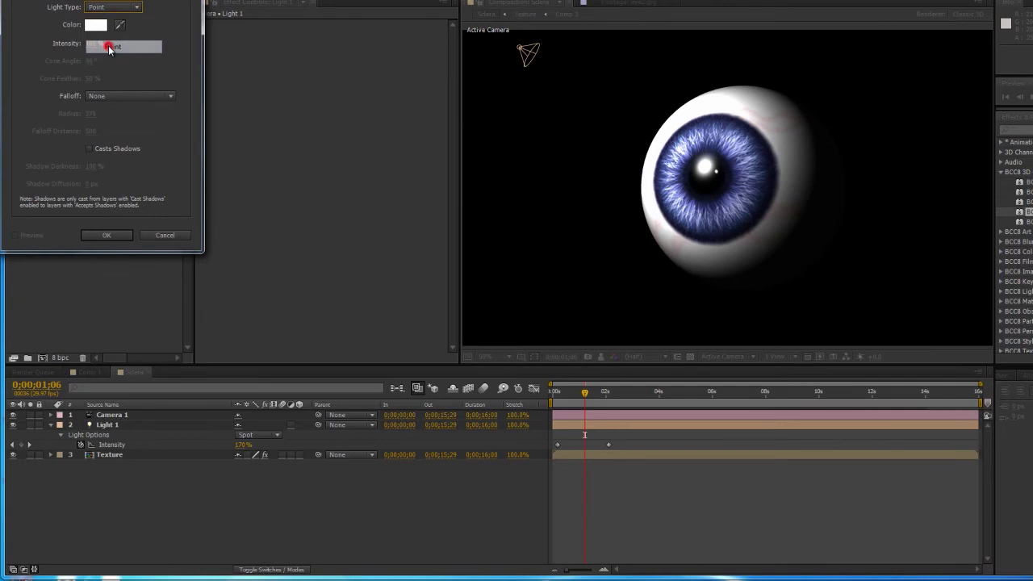
click(95, 25)
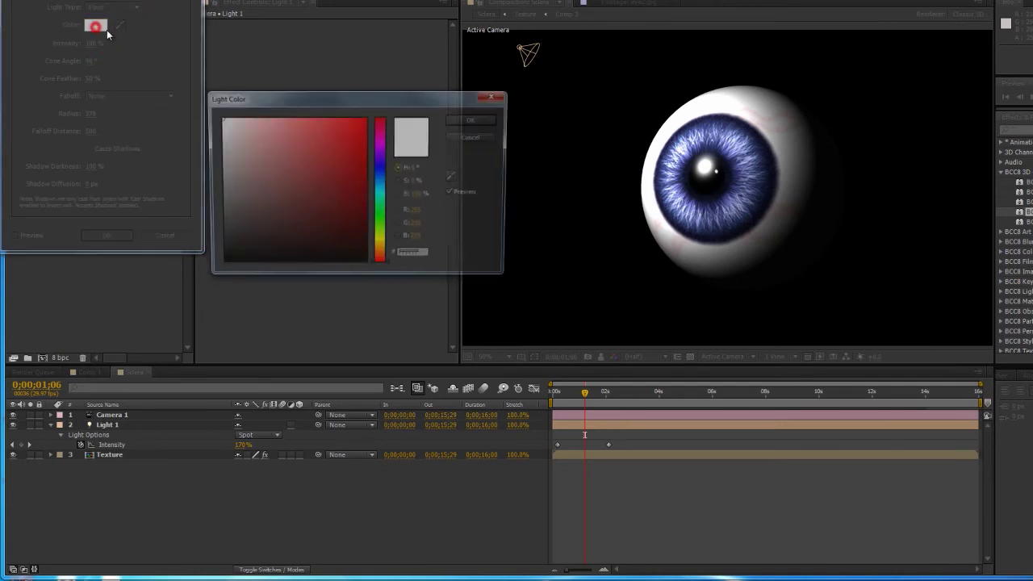
click(383, 176)
click(267, 121)
click(474, 120)
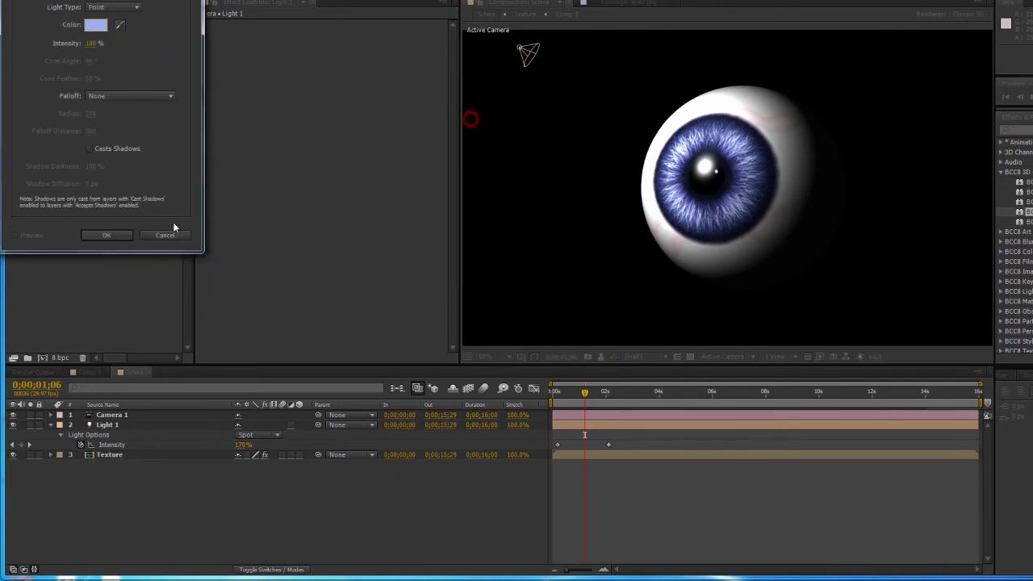
click(117, 235)
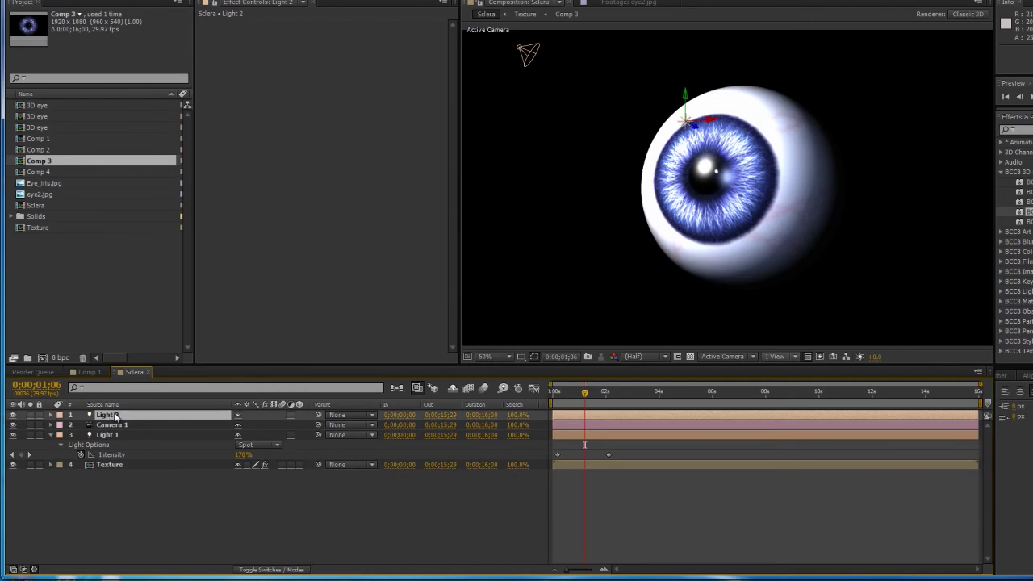
Lower Light 2's Intensity to 43% and move the light to the right of the eyeball.
key(t)
drag(241, 442, 207, 432)
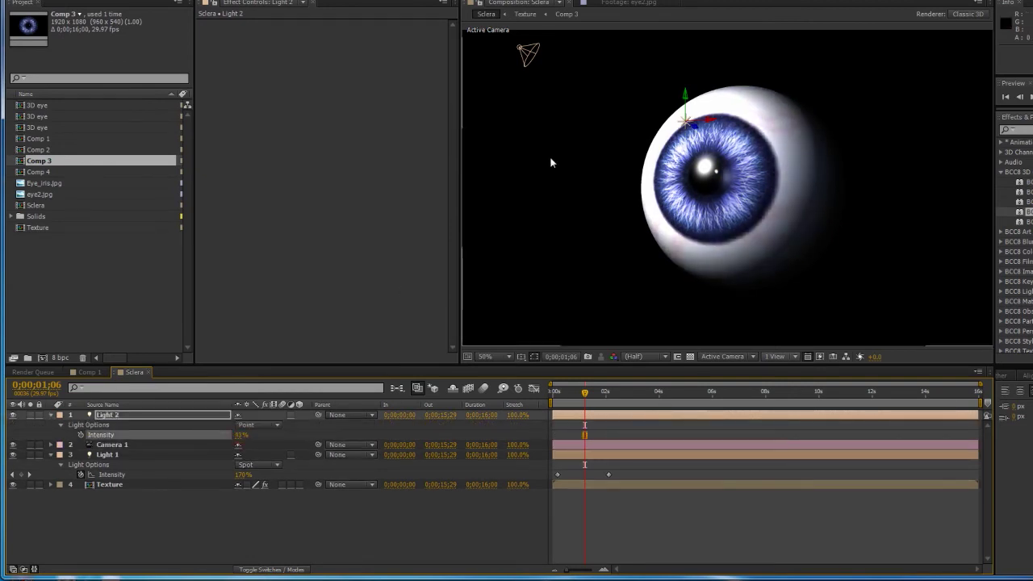
mouse_move(684, 121)
mouse_down()
mouse_move(991, 166)
mouse_move(986, 176)
mouse_move(966, 171)
mouse_up()
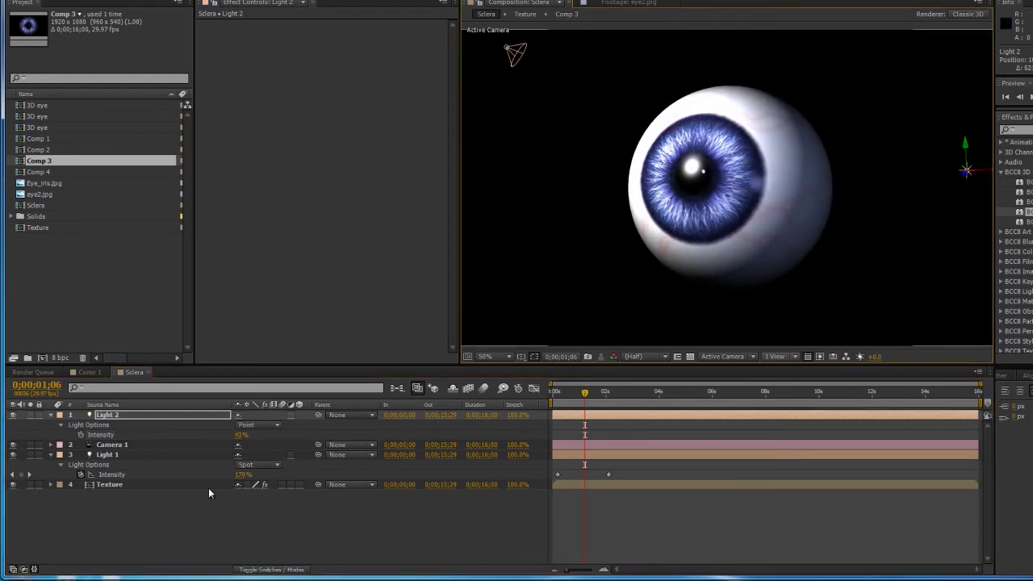
Set the Ambient color of the Texture layer's Layer Deformer material to a pale blue, DBE0F7.
click(109, 485)
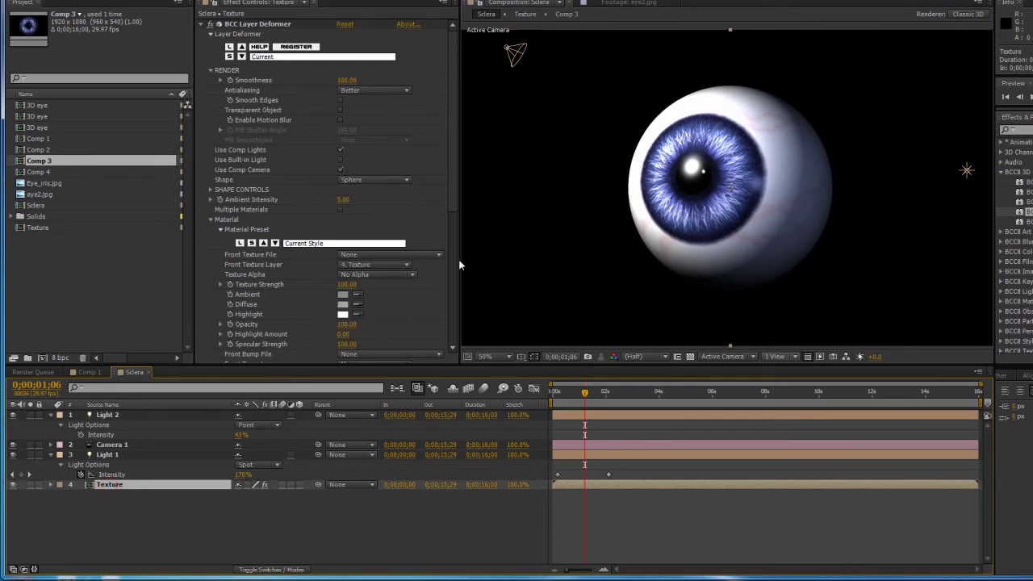
click(344, 296)
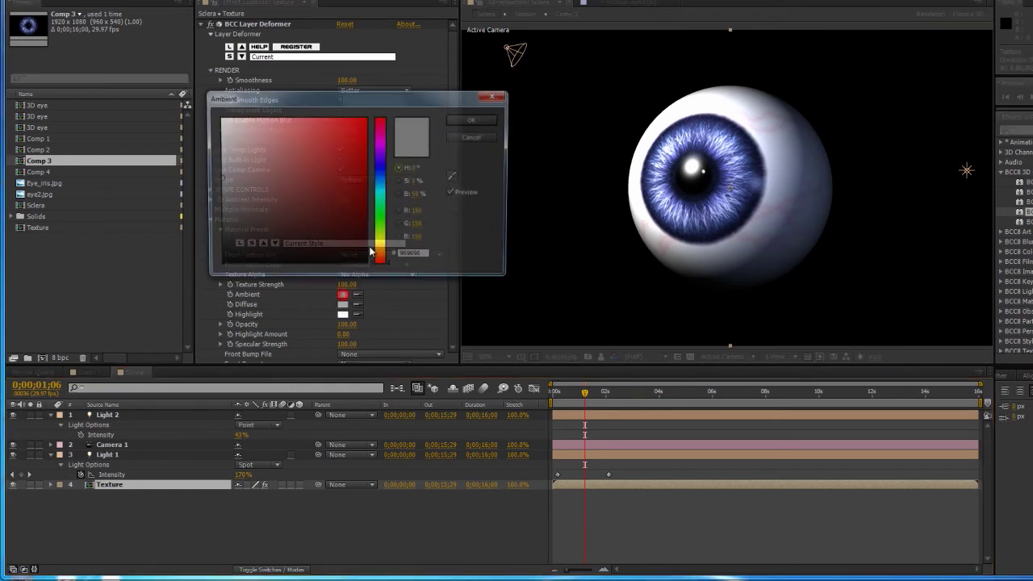
click(360, 136)
mouse_move(340, 134)
mouse_down()
mouse_move(269, 142)
mouse_move(340, 265)
mouse_move(344, 150)
mouse_move(248, 222)
mouse_move(157, 353)
mouse_up()
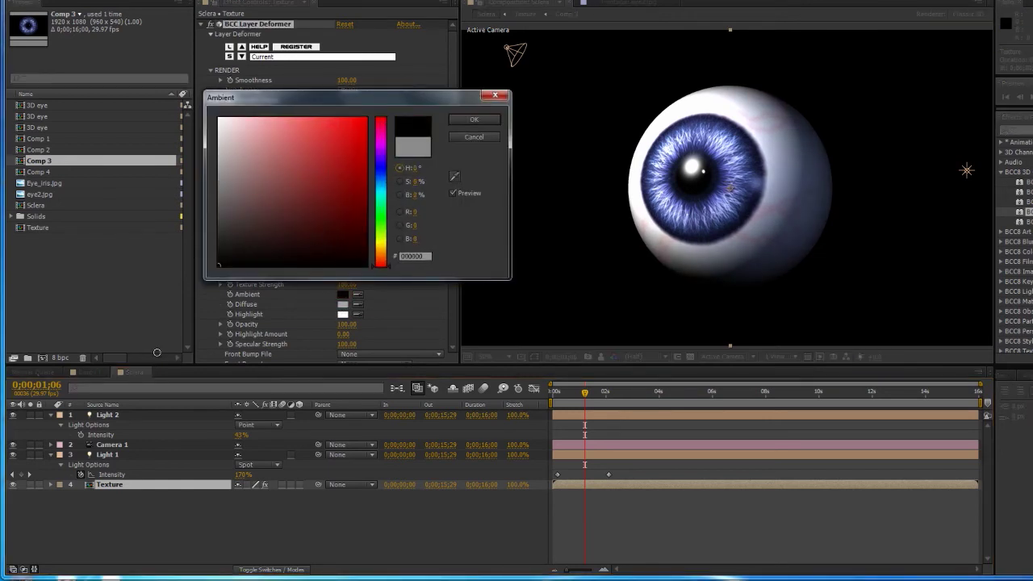
mouse_move(367, 457)
mouse_down()
mouse_move(217, 139)
mouse_move(224, 162)
mouse_move(282, 152)
mouse_move(256, 156)
mouse_move(263, 131)
mouse_move(299, 121)
mouse_move(235, 121)
mouse_up()
click(376, 171)
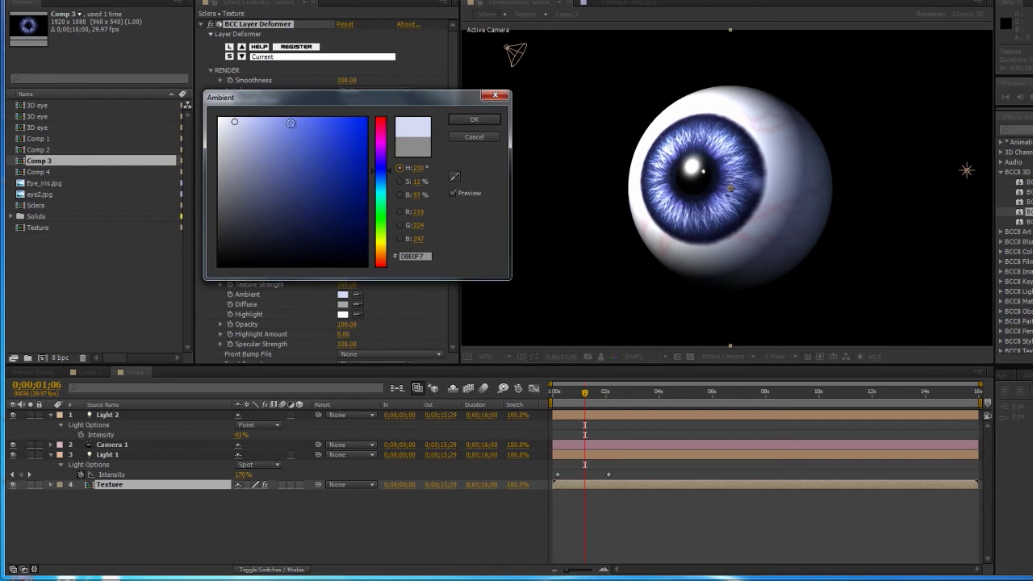
click(476, 120)
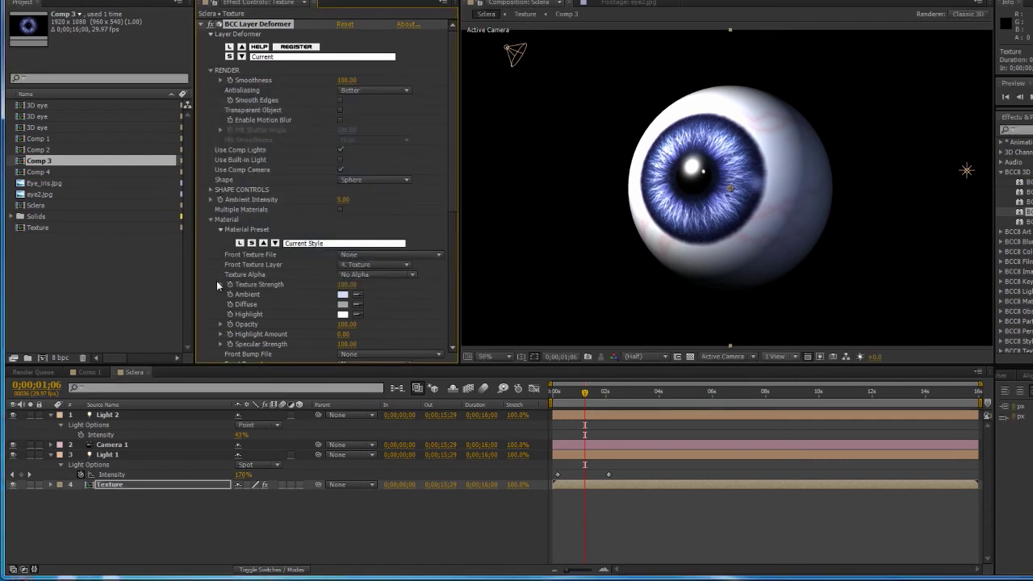
Orbit the camera so the iris faces further left, and fit the whole composition in view at 25%.
click(210, 219)
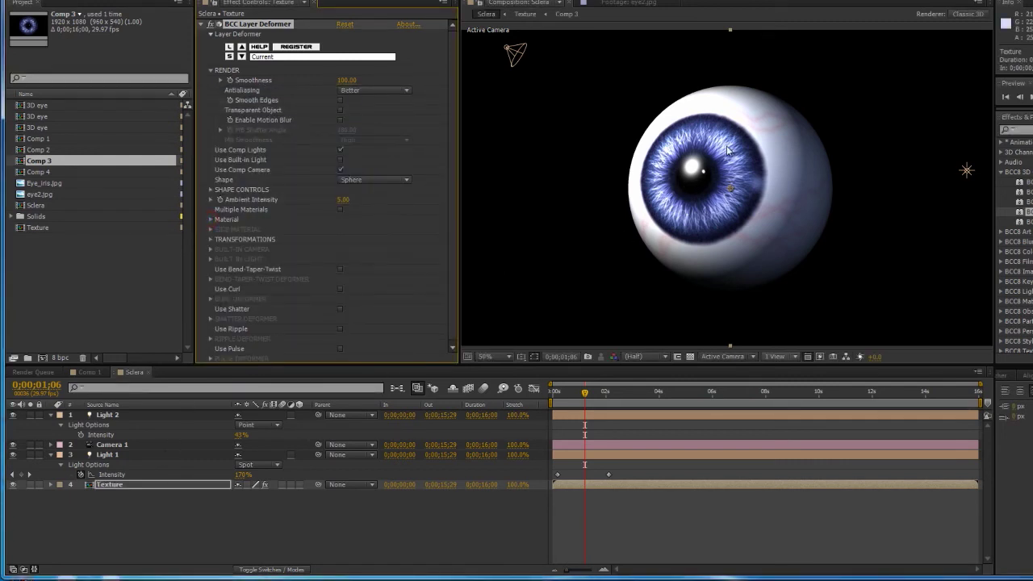
mouse_move(638, 193)
mouse_down()
mouse_move(692, 203)
mouse_move(632, 191)
mouse_move(595, 205)
mouse_move(662, 202)
mouse_move(627, 193)
mouse_up()
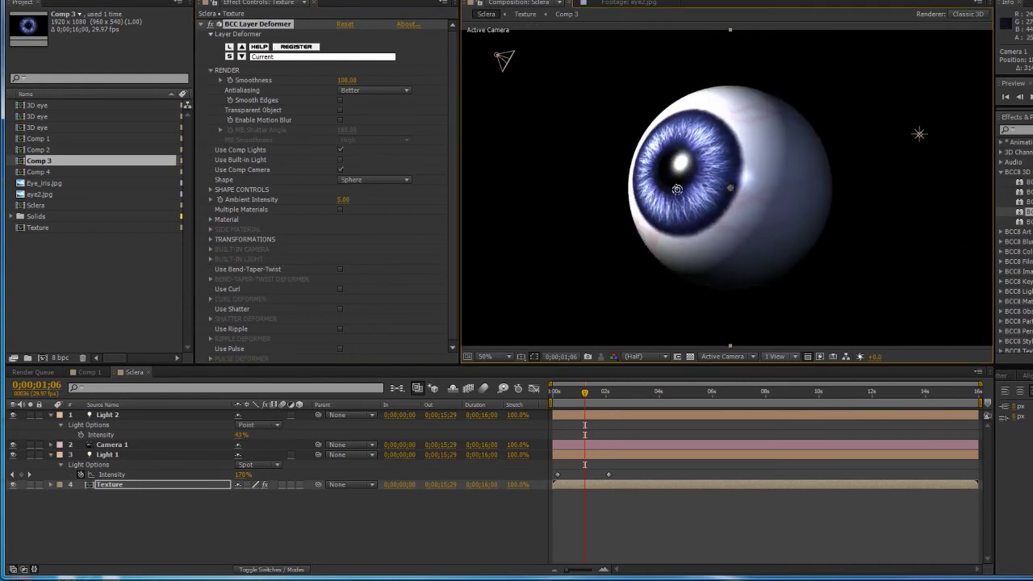
scroll(649, 219, down, 2)
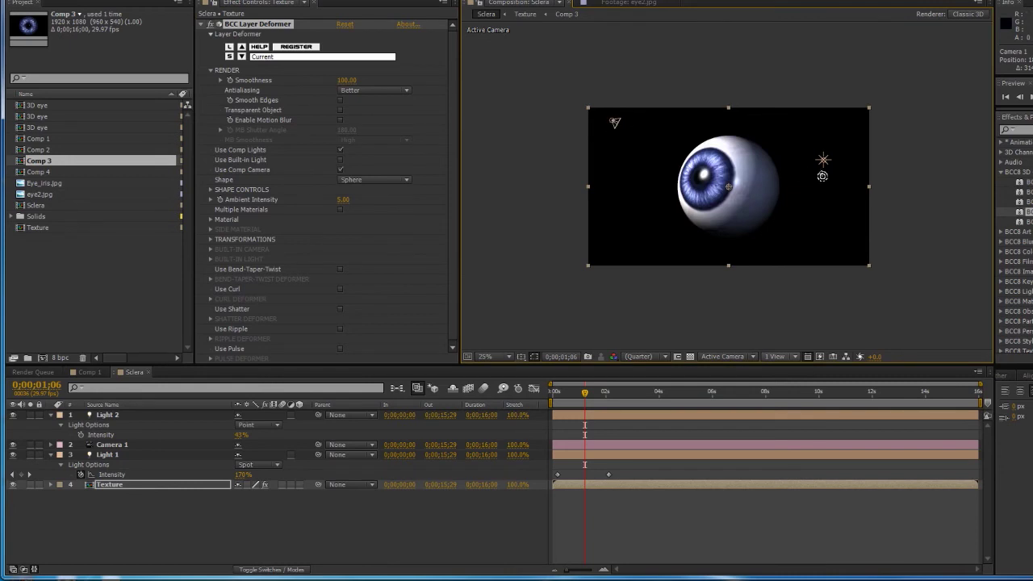
Add a new full-frame black solid layer to the Sclera composition.
right_click(202, 509)
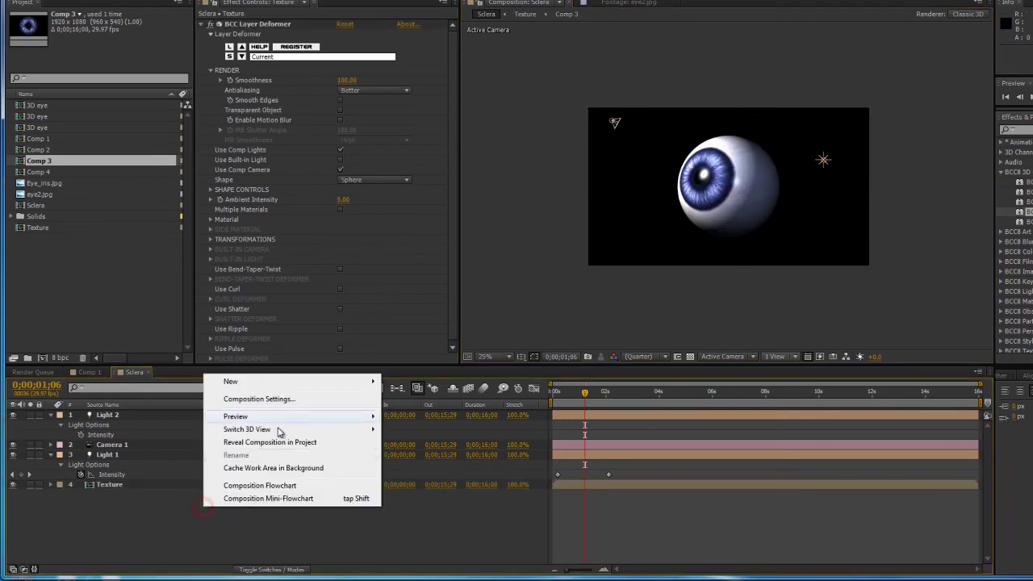
mouse_move(306, 388)
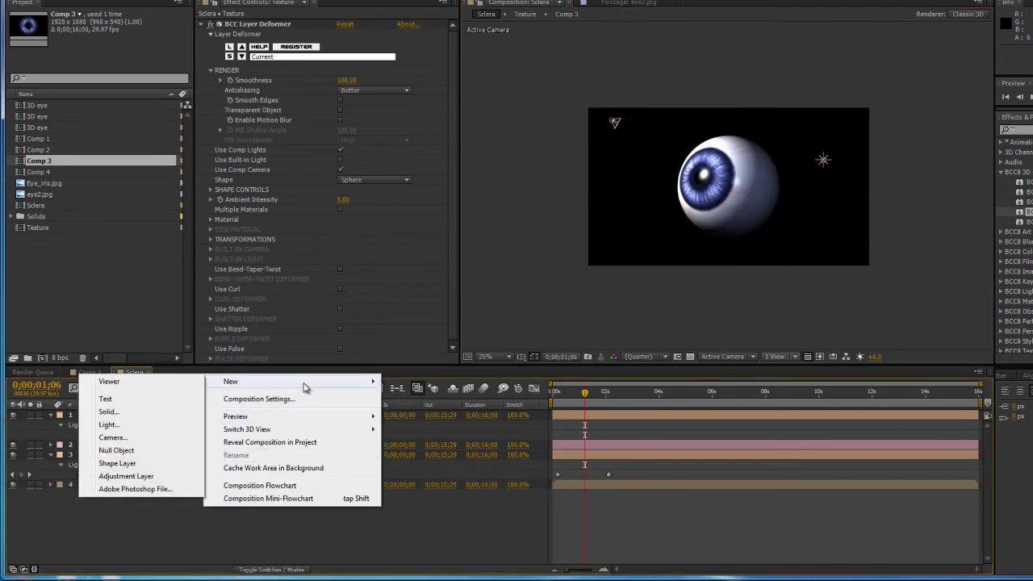
click(149, 415)
click(463, 305)
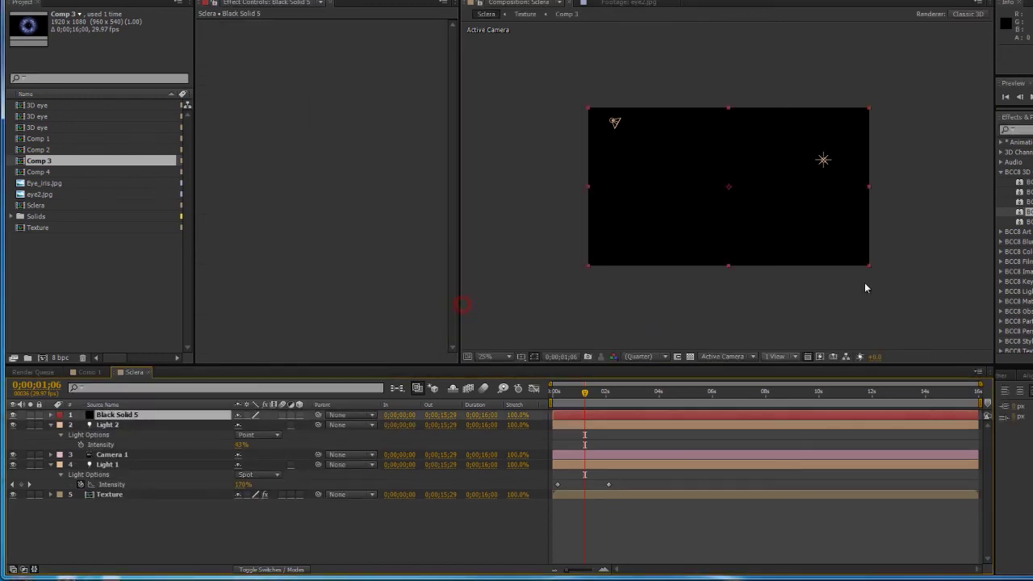
Apply the BCC Stage Light effect to the Black Solid 5 layer.
click(1001, 172)
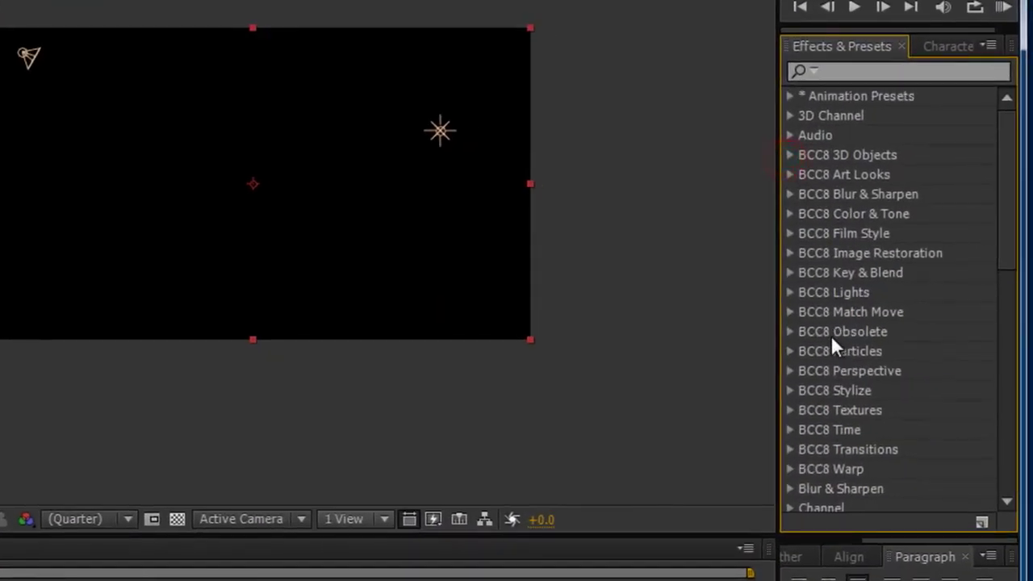
scroll(1019, 268, down, 1)
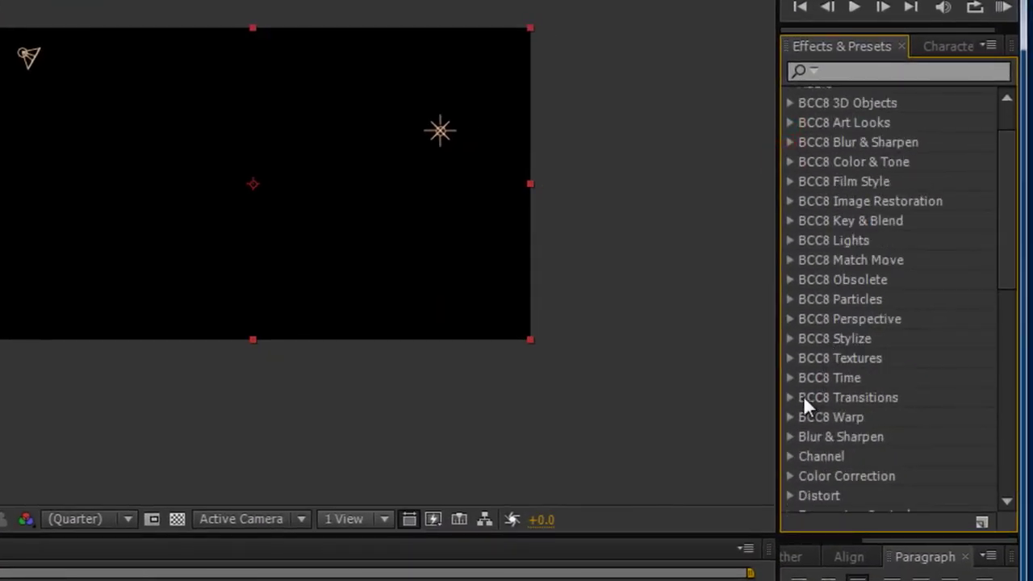
click(790, 240)
scroll(818, 264, down, 2)
scroll(899, 404, down, 2)
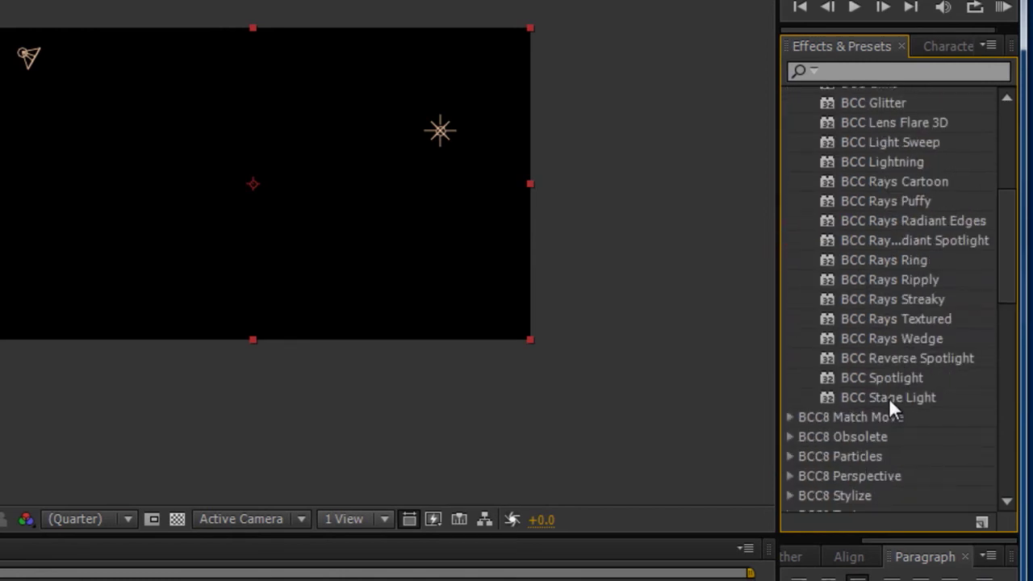
drag(889, 398, 0, 580)
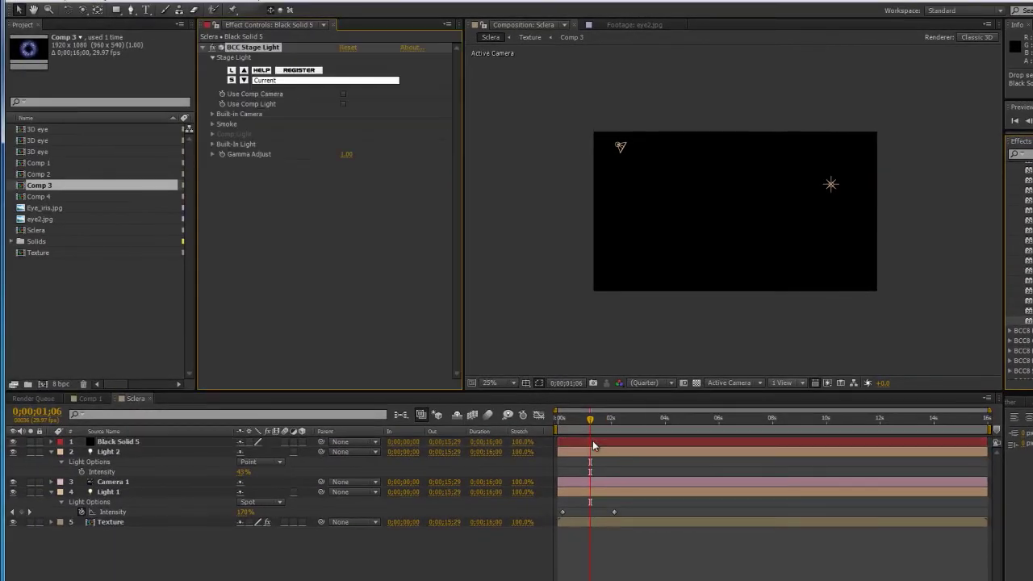
click(592, 441)
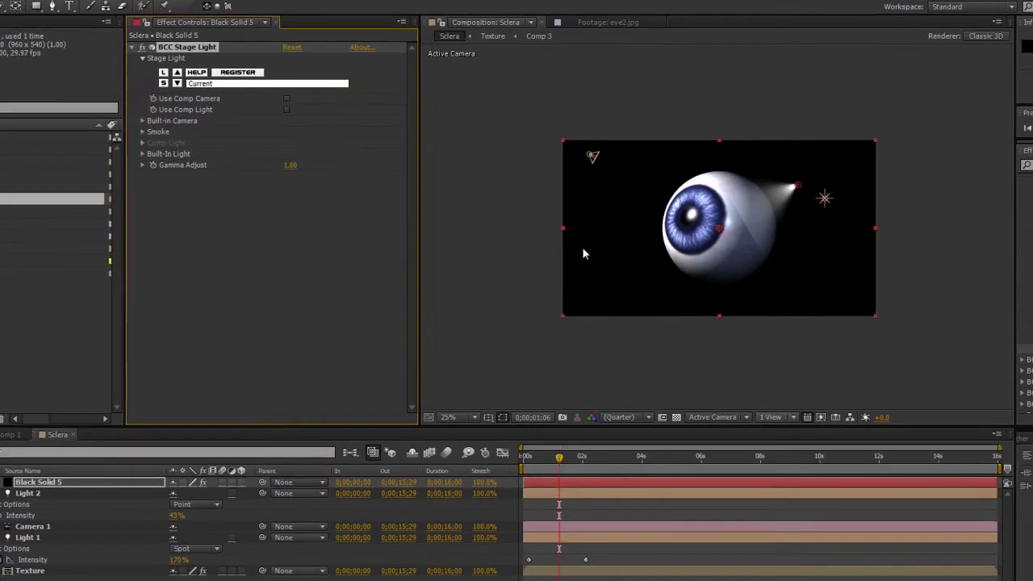
Make Stage Light use the composition's own light and camera.
scroll(613, 233, up, 2)
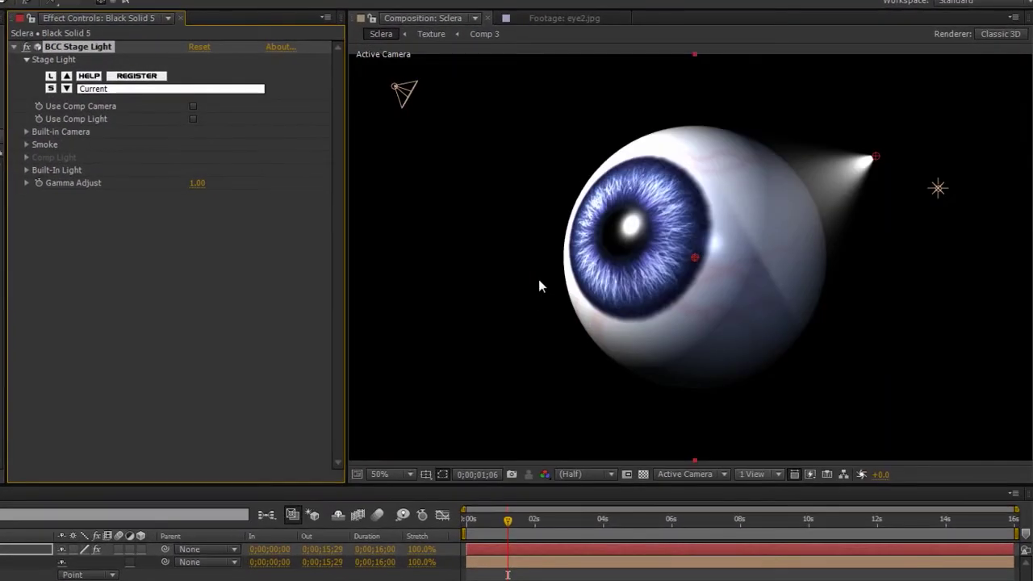
click(192, 119)
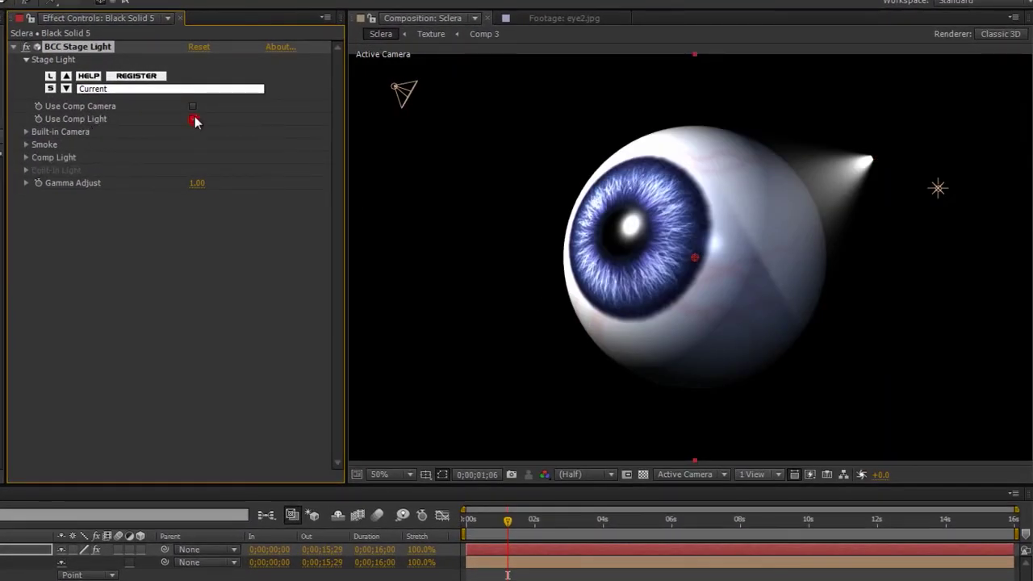
click(193, 106)
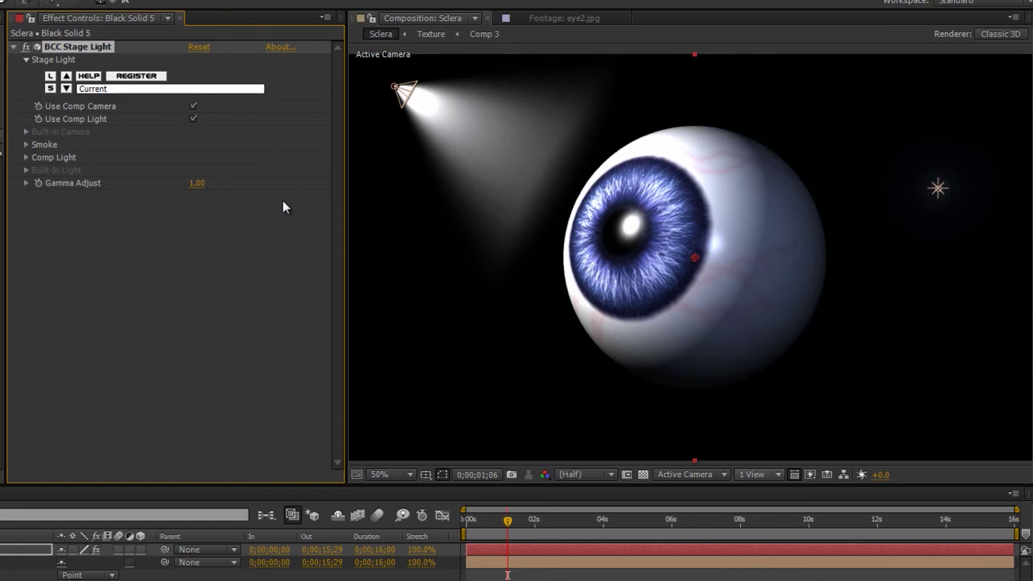
Set the Target of Stage Light's comp Spot Light to 2110, keeping the Natural Light style.
click(27, 157)
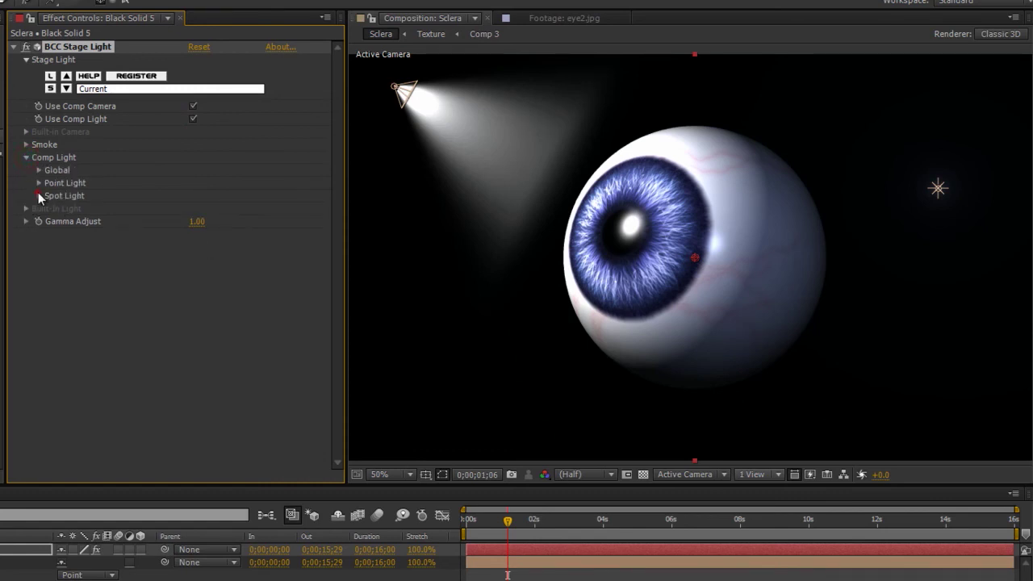
click(38, 196)
drag(201, 260, 320, 269)
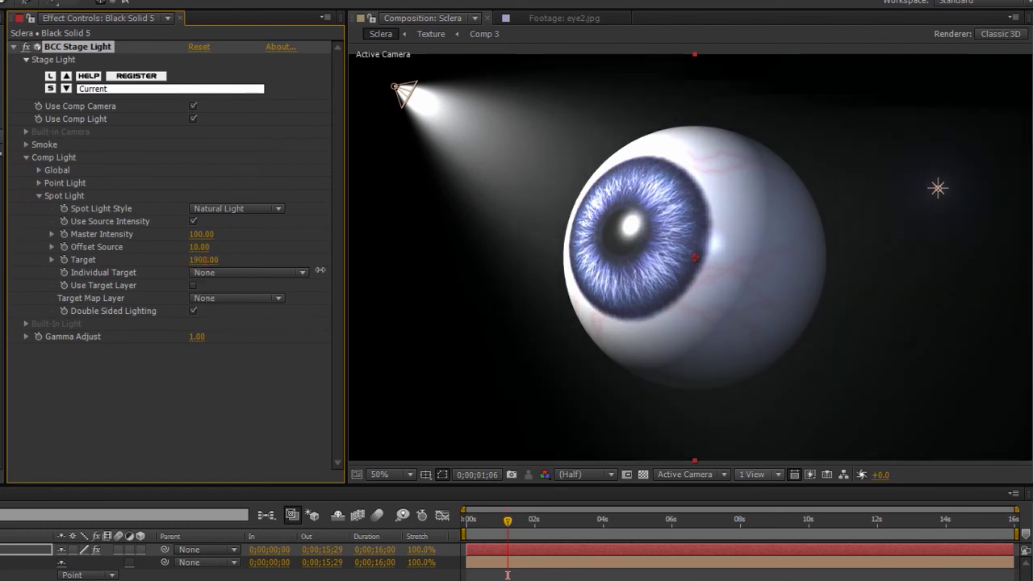
click(231, 209)
click(165, 226)
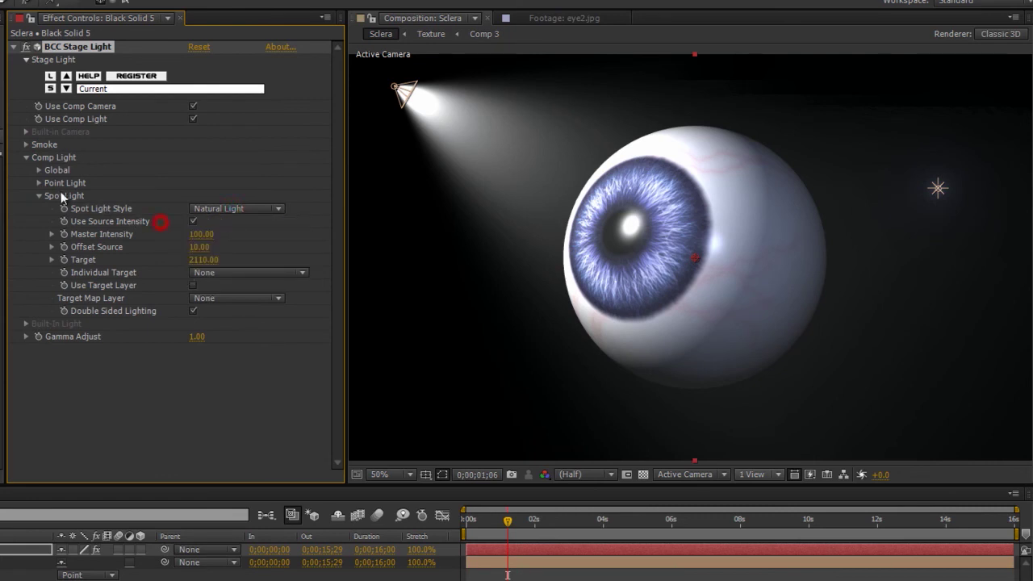
Try the Weak and Strong render modes in Stage Light's global comp light settings.
click(38, 170)
click(234, 208)
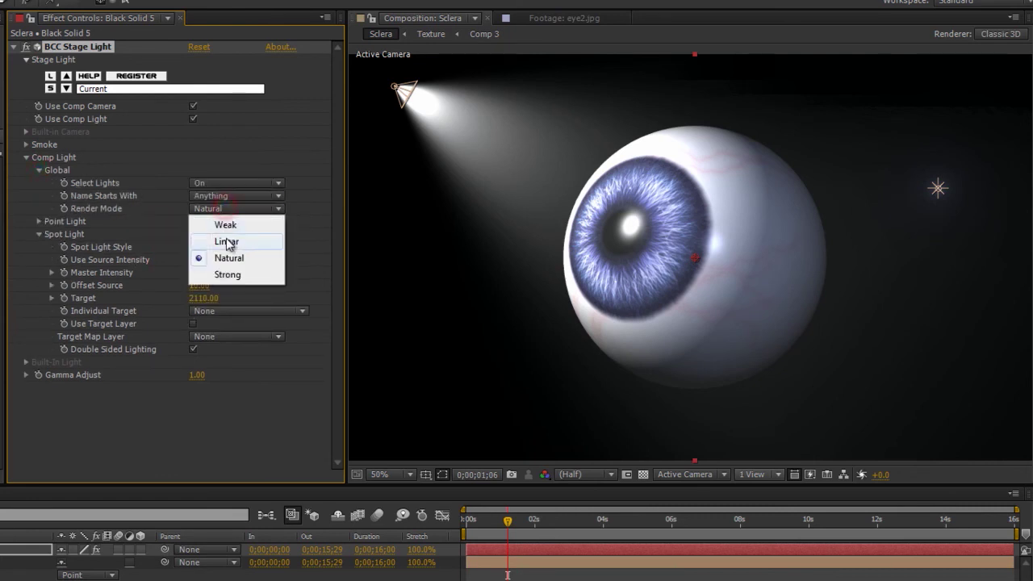
click(235, 232)
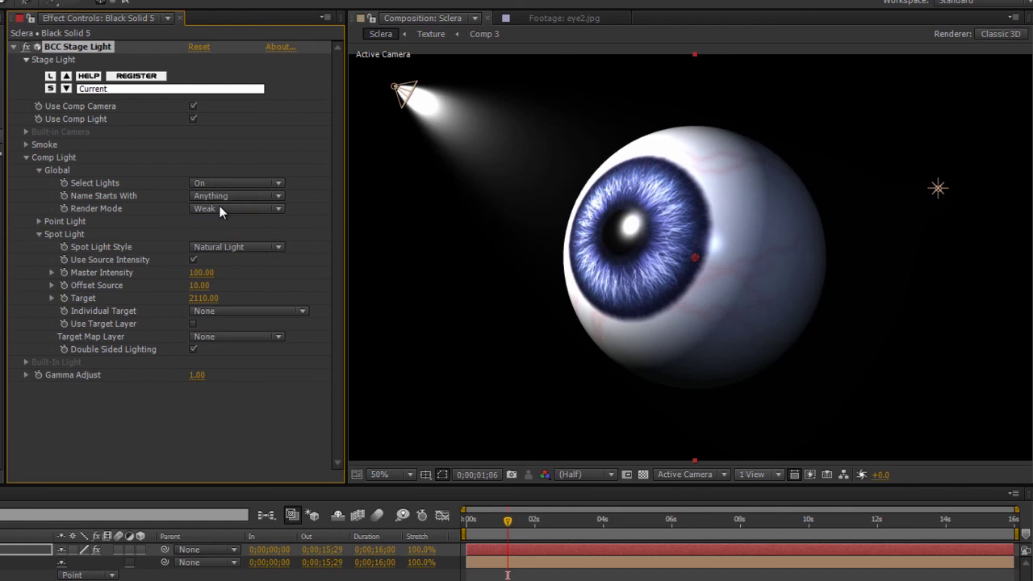
click(220, 207)
click(227, 274)
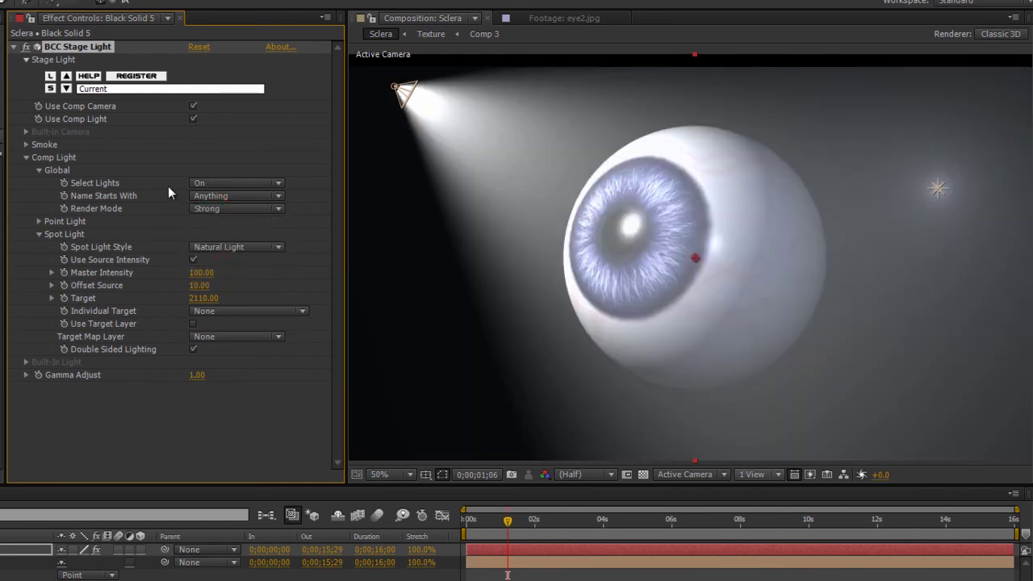
Turn on Stage Light's smoke with a Density of 16, and set the Render Mode to Natural.
click(26, 145)
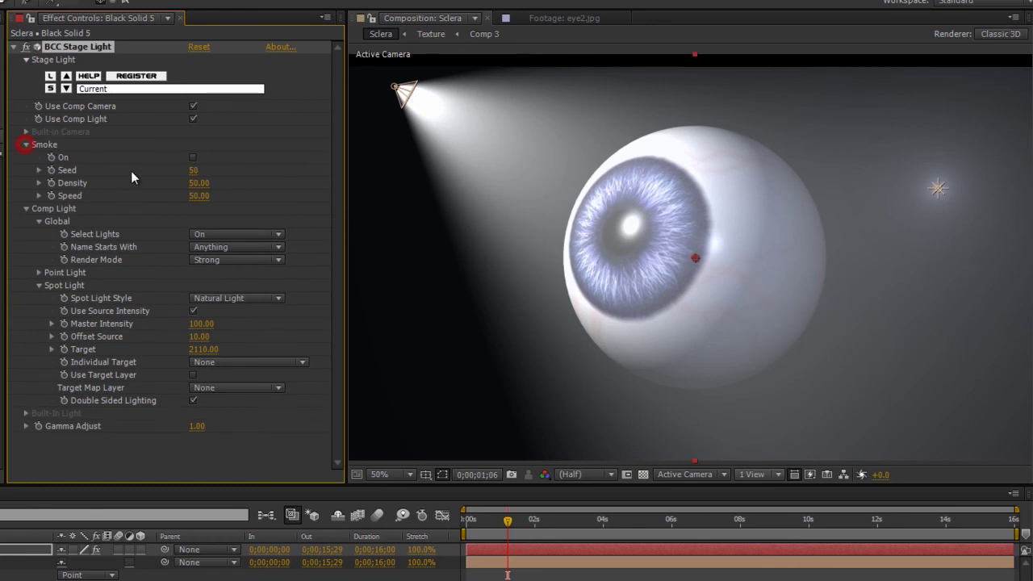
click(193, 158)
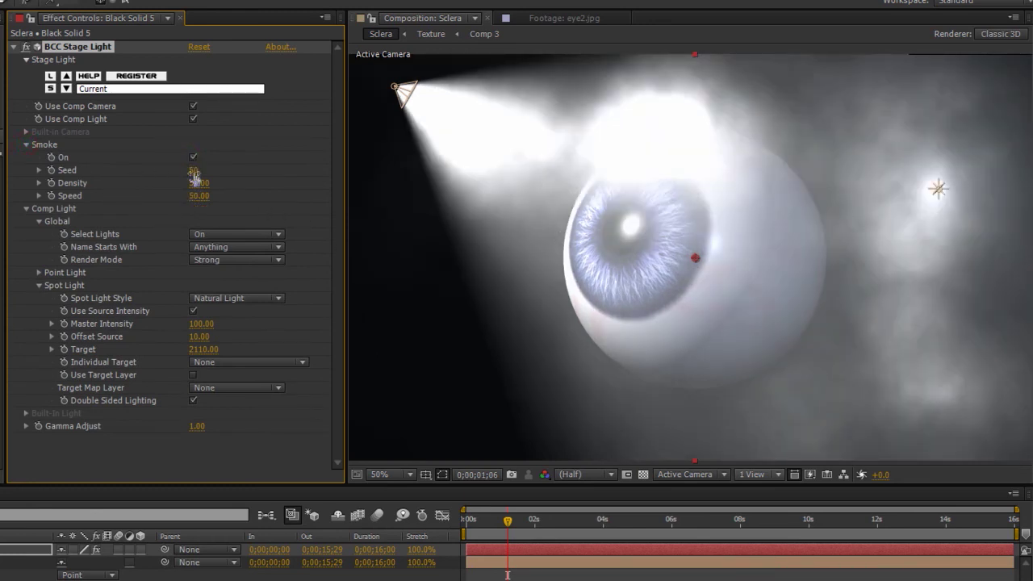
drag(199, 183, 177, 183)
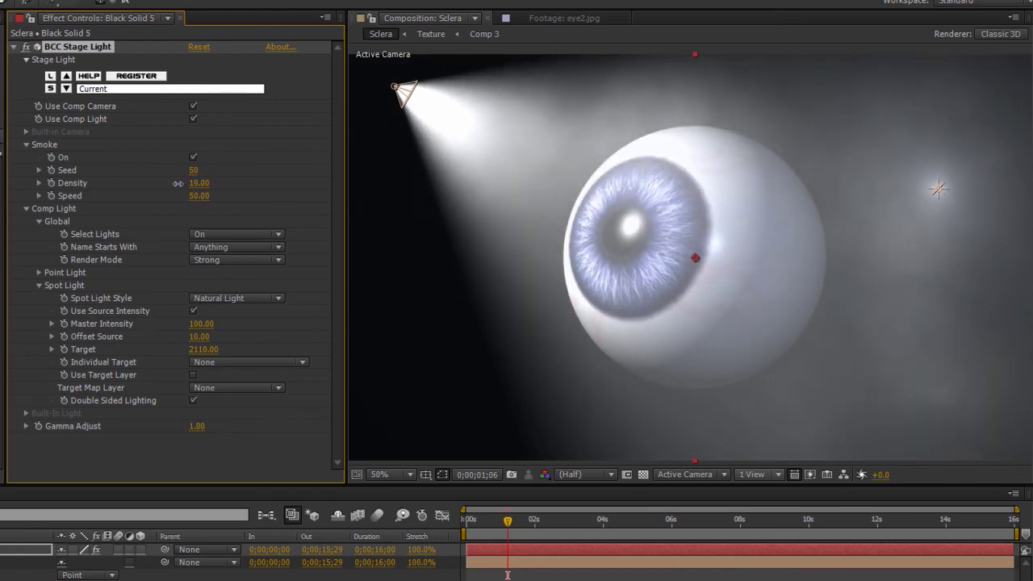
click(213, 262)
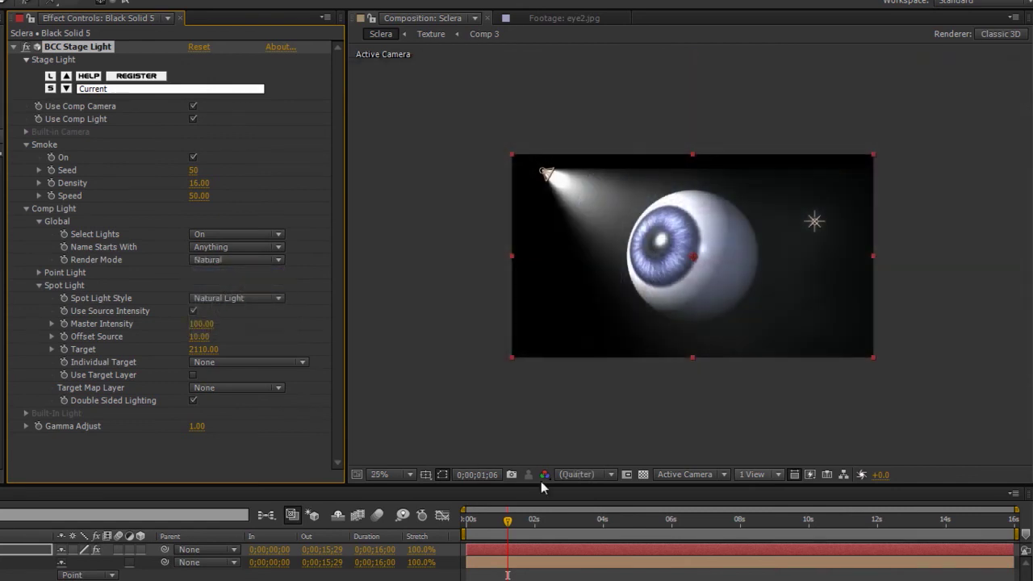
Orbit the camera around the eyeball until the iris faces straight forward.
drag(627, 296, 659, 277)
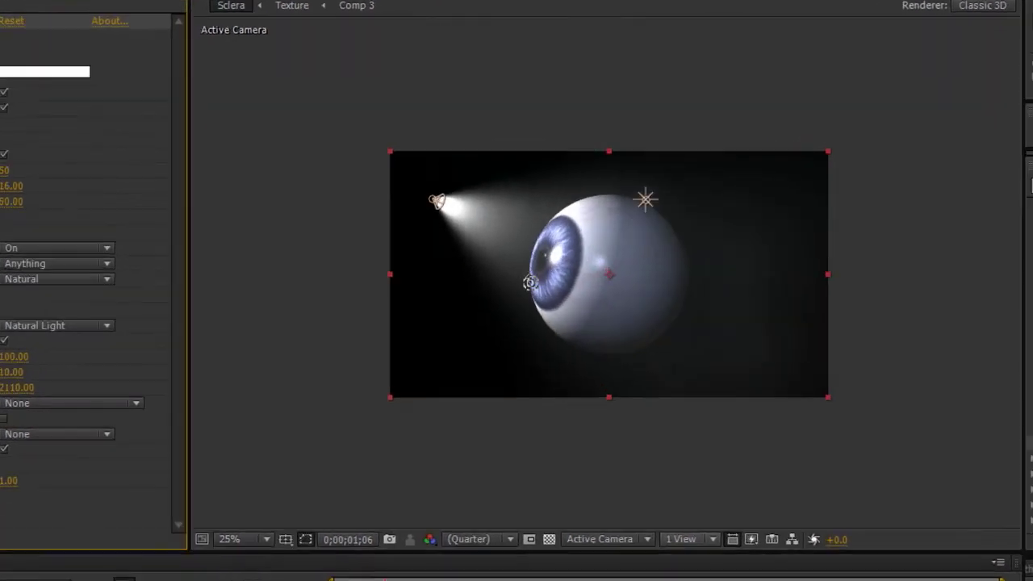
drag(753, 246, 758, 294)
drag(500, 309, 515, 356)
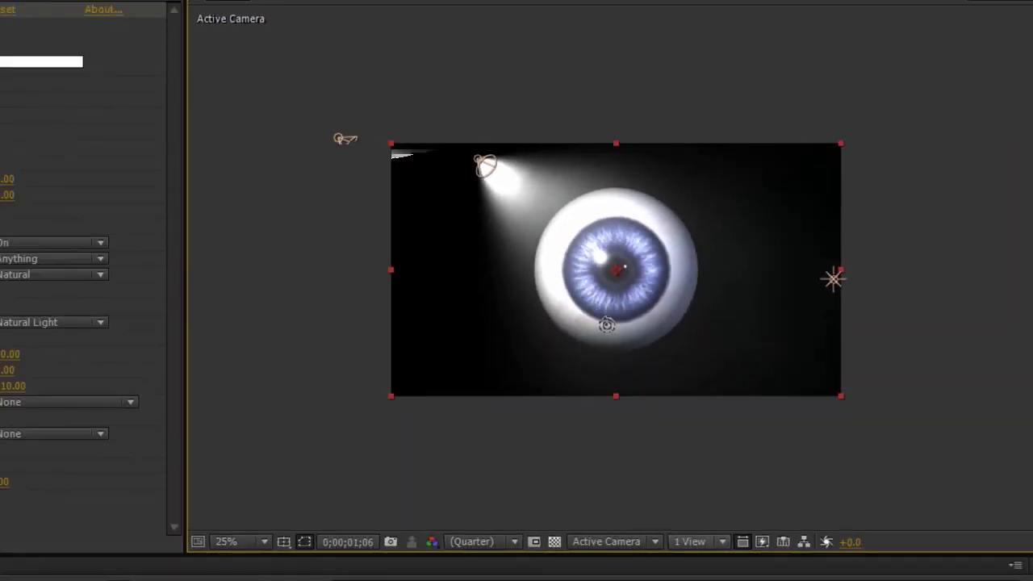
Move Light 1 out to the frame's upper-left corner and shift Light 2 slightly closer to the eyeball.
key(v)
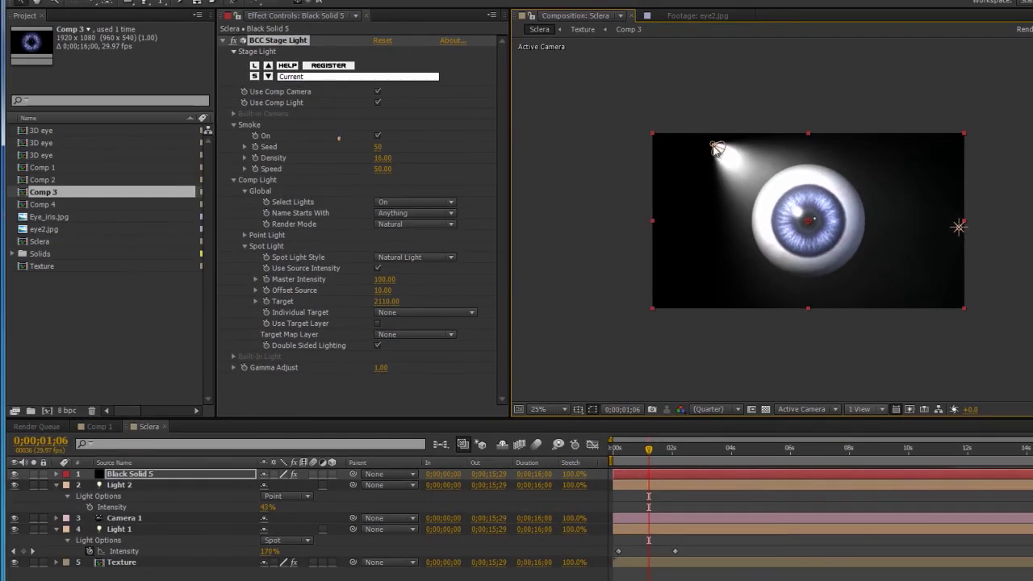
click(484, 164)
drag(694, 157, 643, 130)
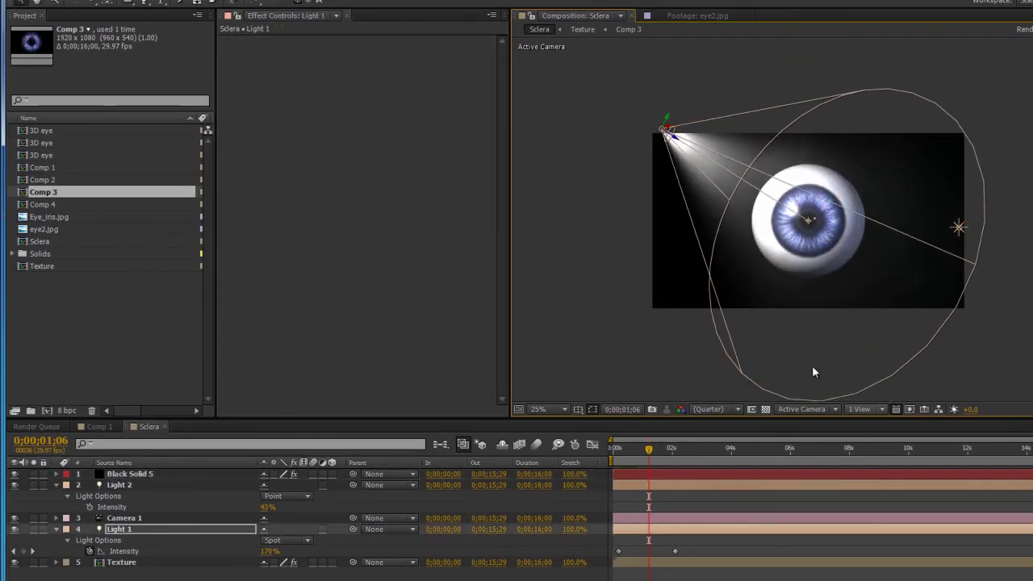
click(937, 235)
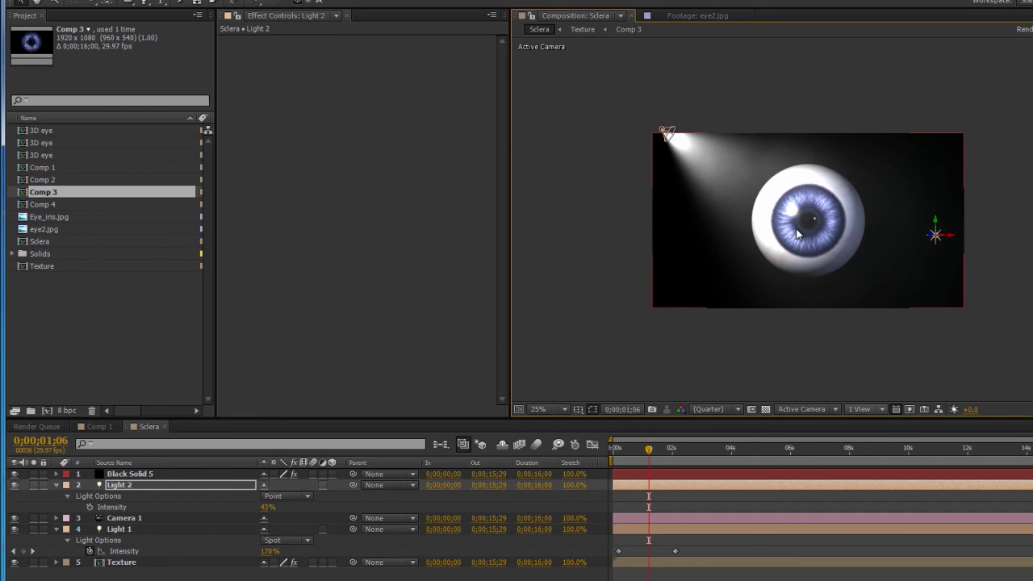
scroll(795, 233, up, 2)
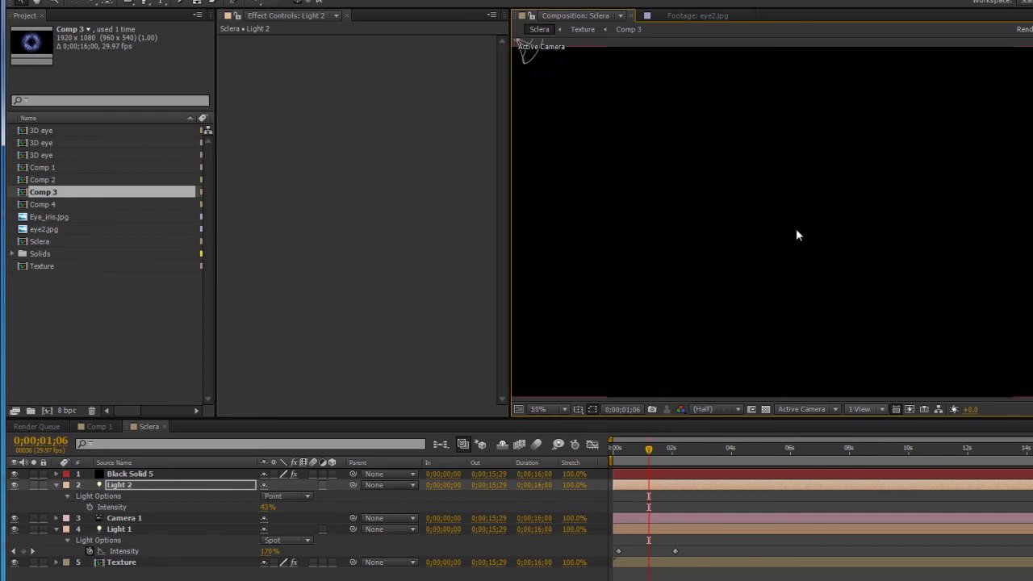